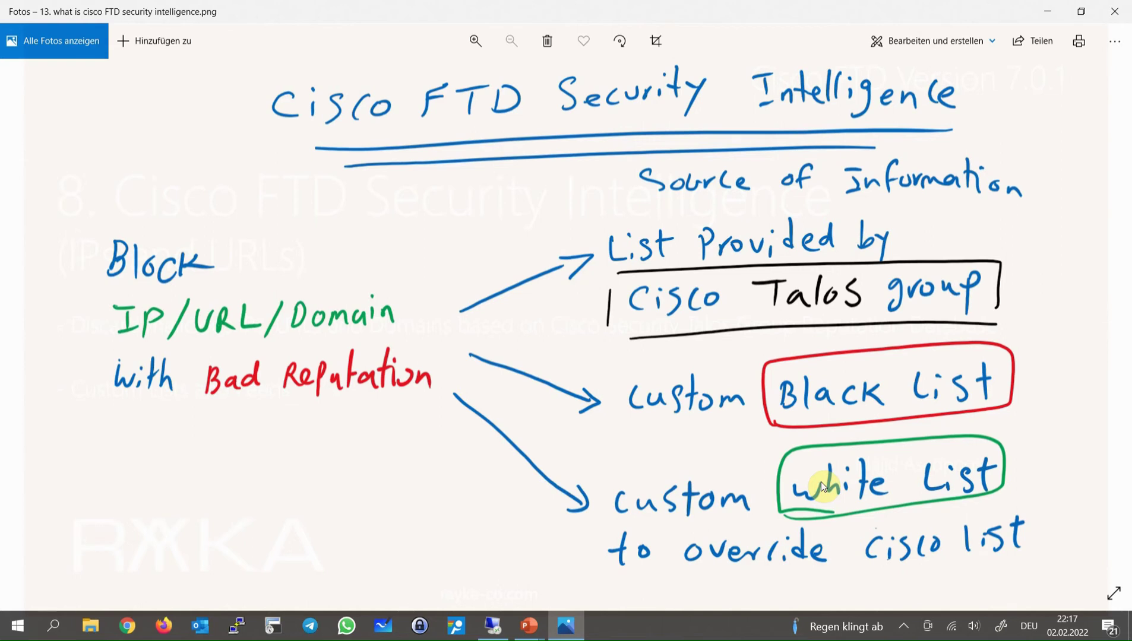
- Advance to the next drawing, '14. security intelligence policy priority.png'
{"action": "key", "text": "Right"}
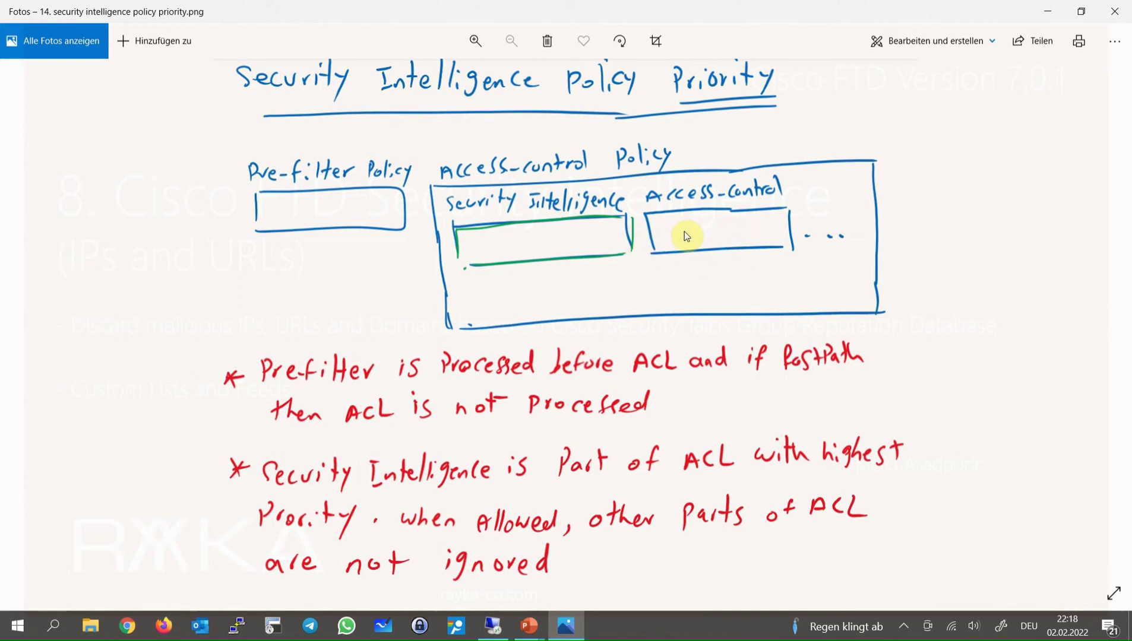
- Advance to image 15 on Security Intelligence versus TID, then return to the Firepower session
{"action": "key", "text": "Right"}
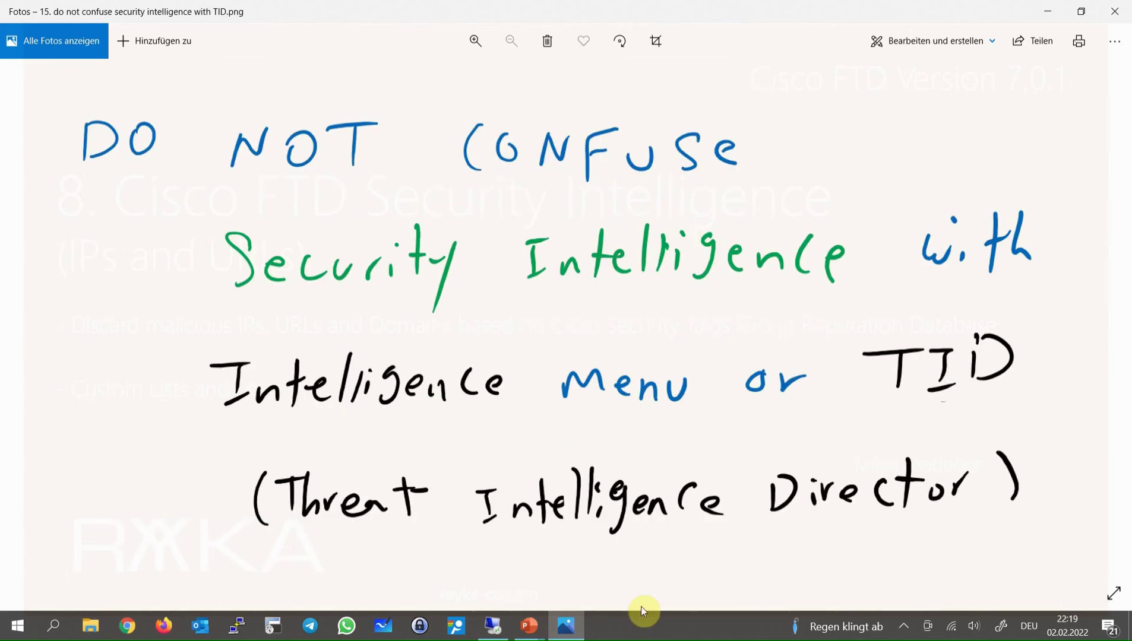
{"action": "left_click", "coordinate": [502, 632]}
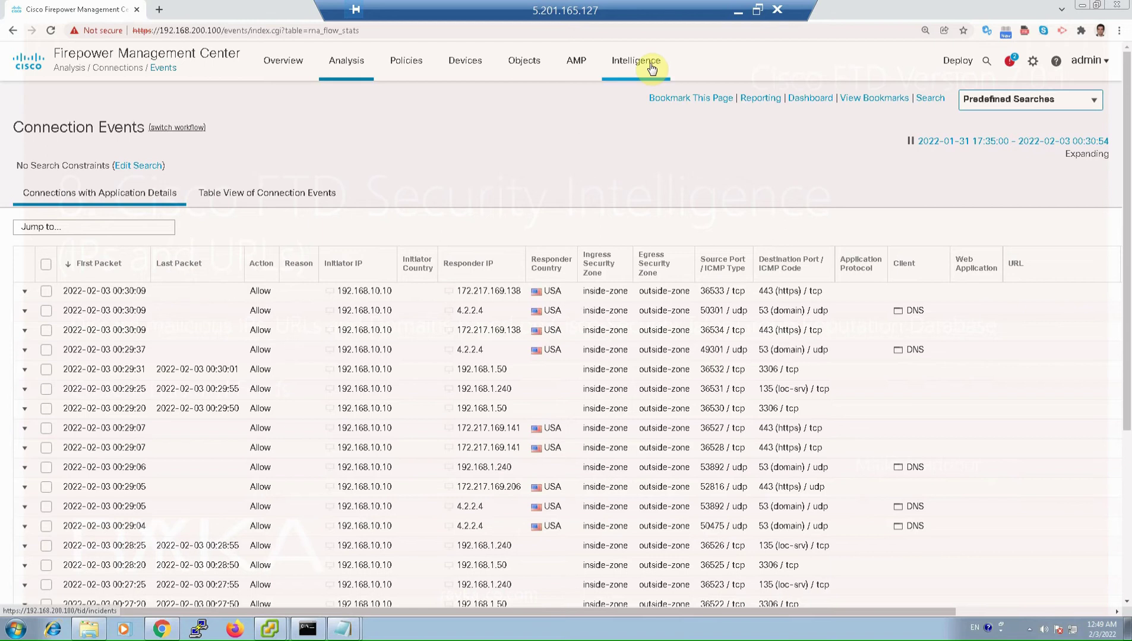
{"action": "left_click", "coordinate": [738, 12]}
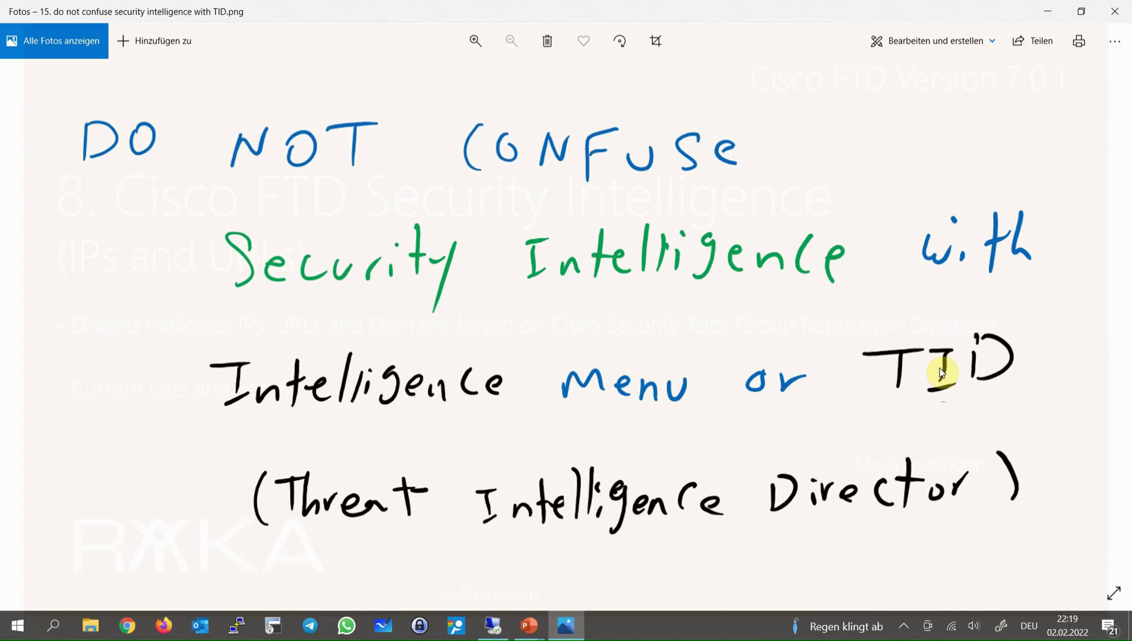
{"action": "key", "text": "alt+Tab"}
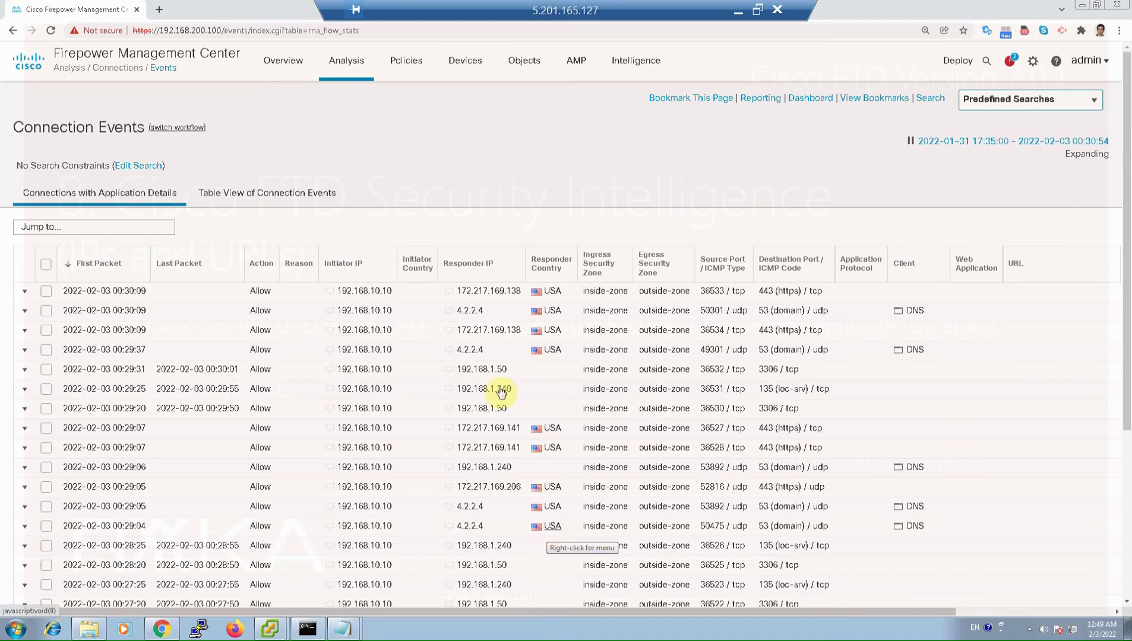
{"action": "left_click", "coordinate": [424, 71]}
- Open ACL Policy1 for editing on its Security Intelligence tab
{"action": "left_click", "coordinate": [429, 119]}
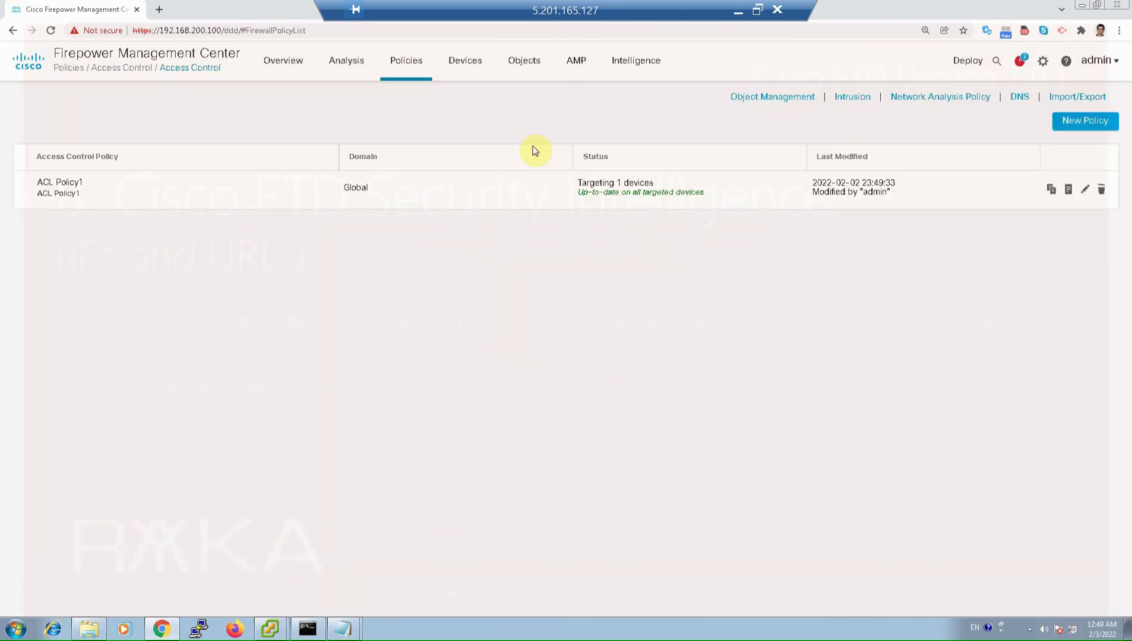
{"action": "left_click", "coordinate": [1086, 190]}
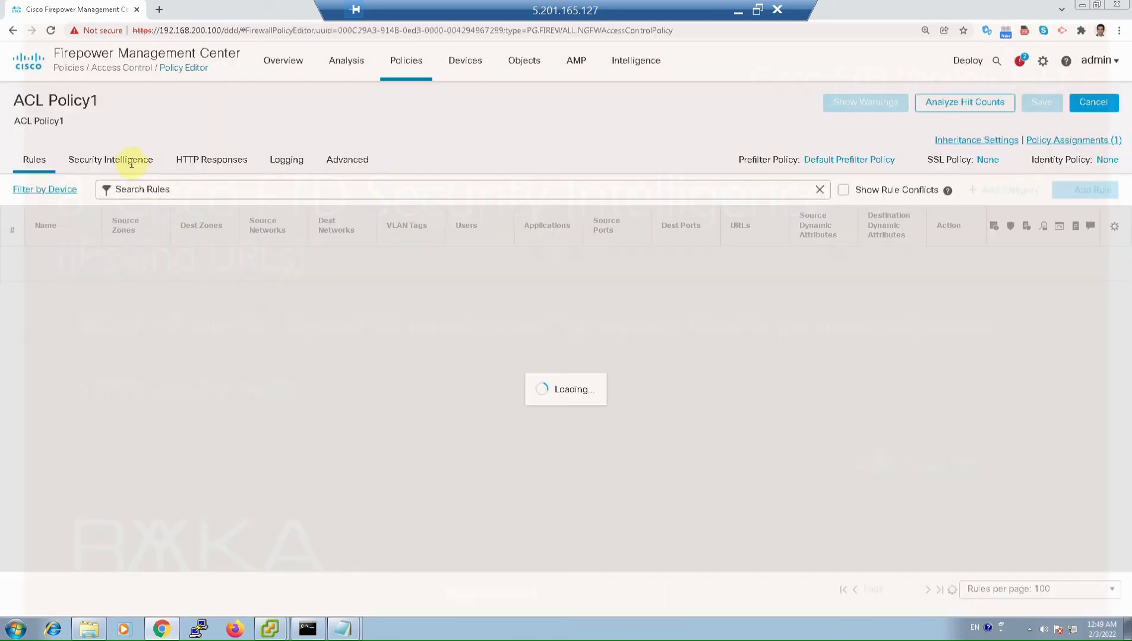
{"action": "left_click", "coordinate": [121, 160]}
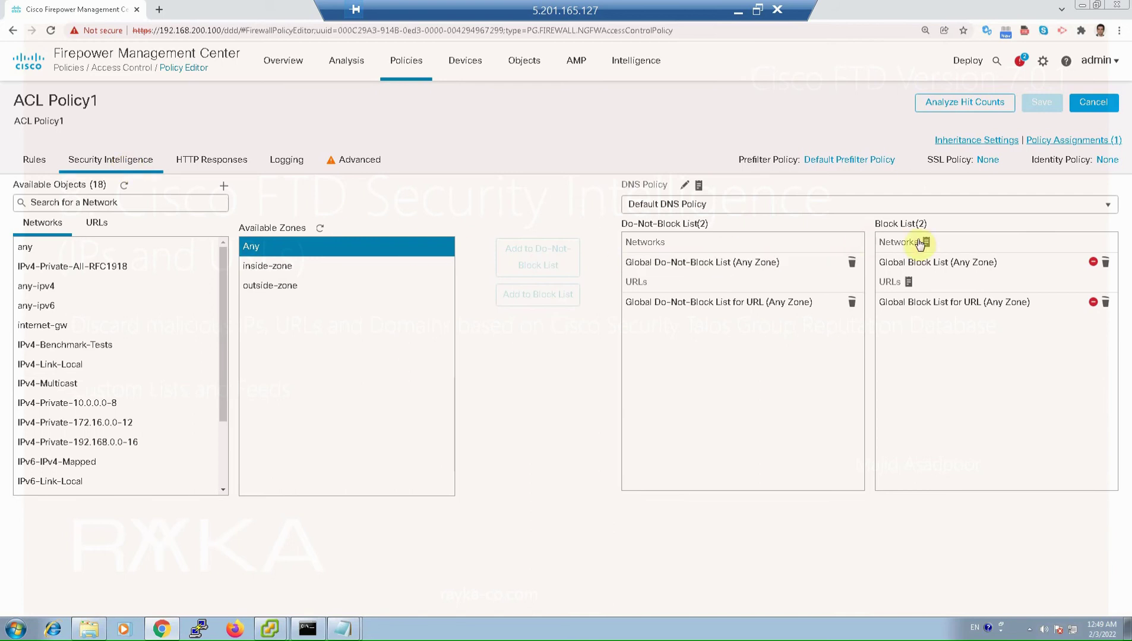
- Inspect the Global Block List network and URL entries and the URL do-not-block list
{"action": "left_click", "coordinate": [920, 263]}
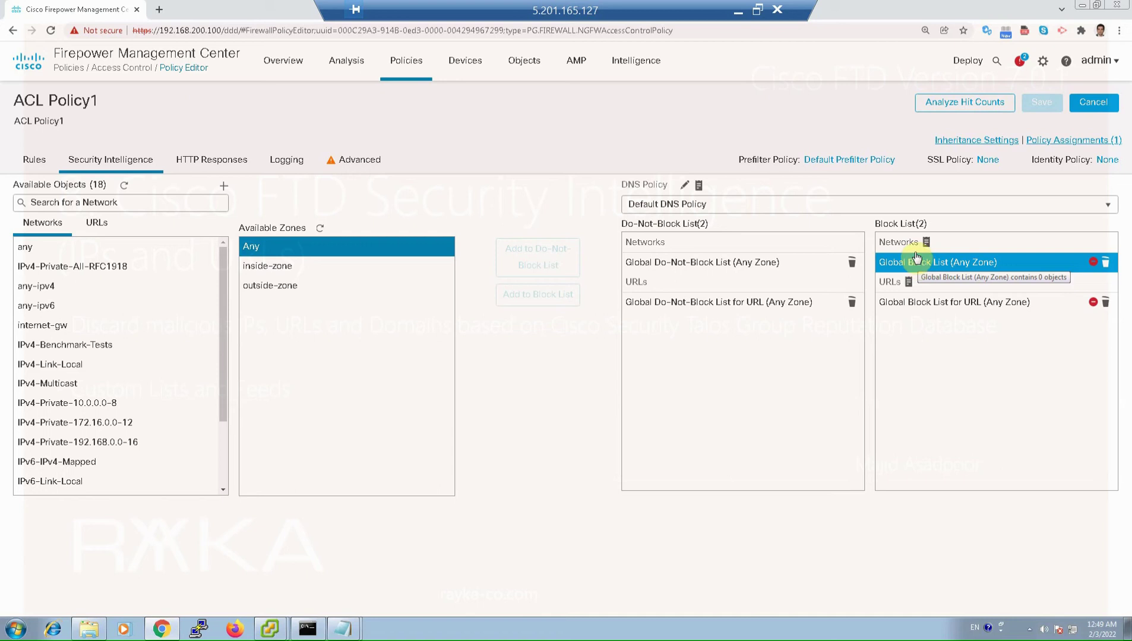
{"action": "left_click", "coordinate": [924, 244]}
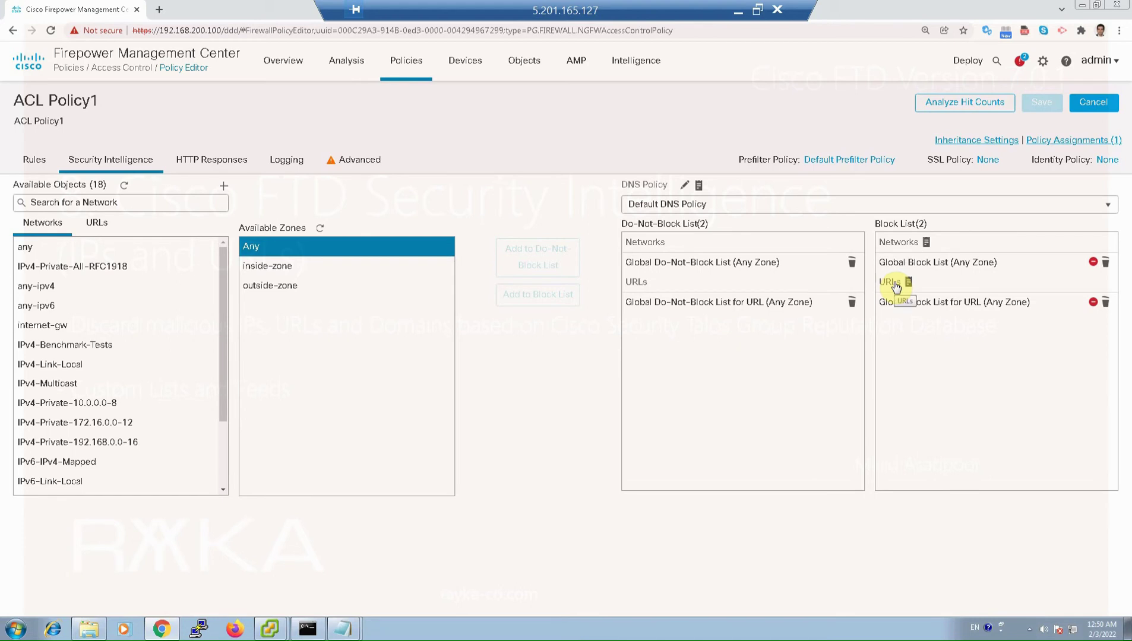
{"action": "left_click", "coordinate": [918, 269]}
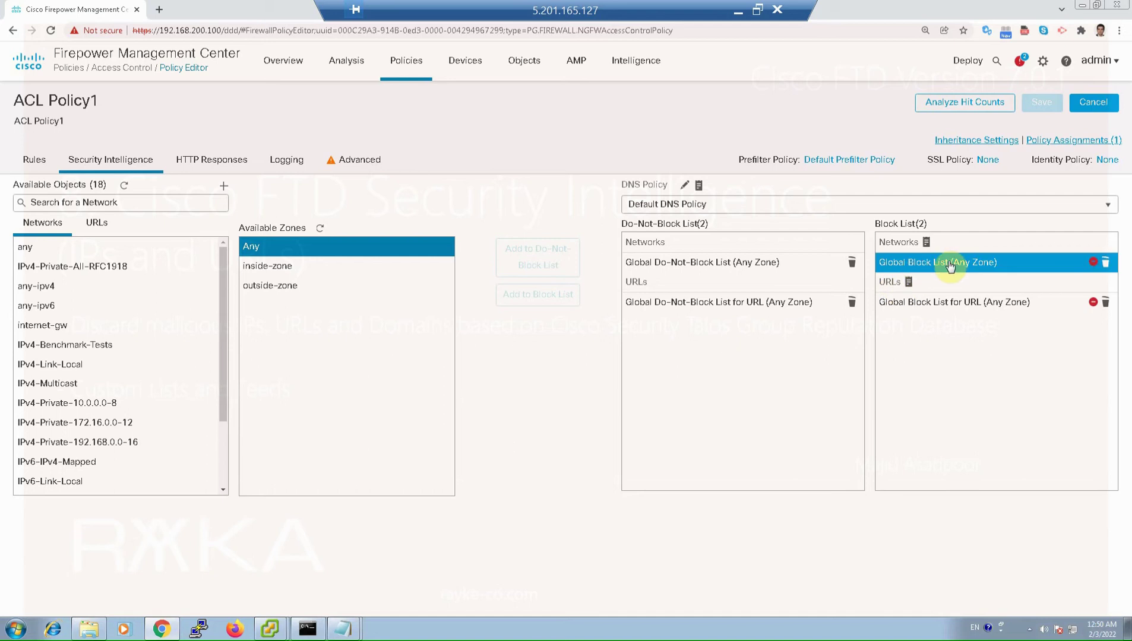
{"action": "left_click", "coordinate": [926, 313]}
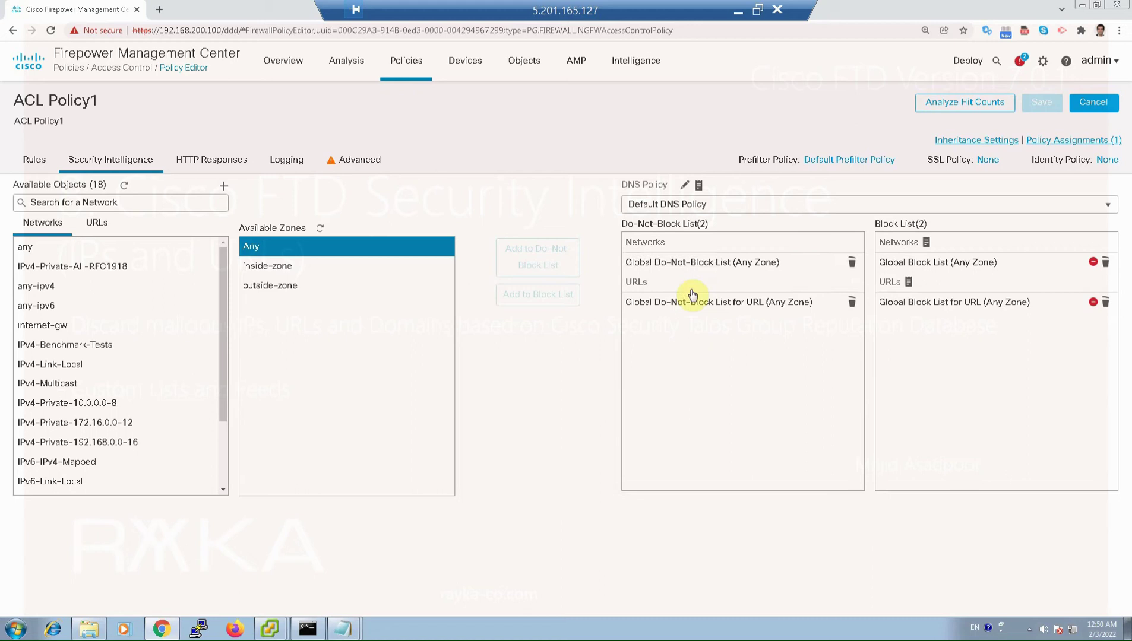
{"action": "left_click", "coordinate": [730, 312]}
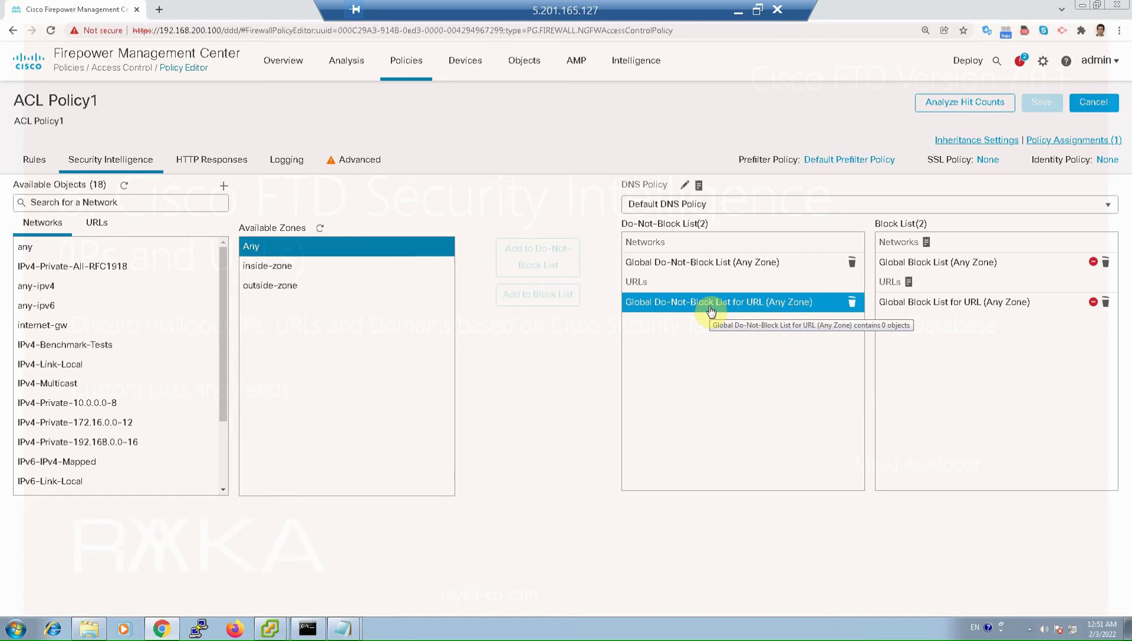
{"action": "mouse_move", "coordinate": [535, 60]}
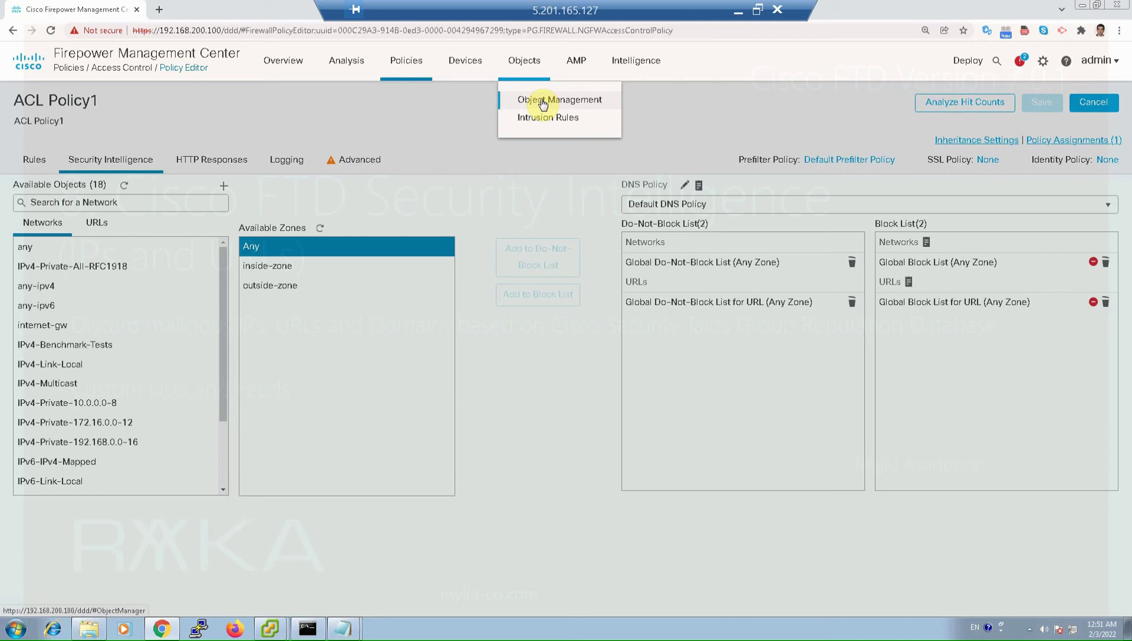
- Go to Object Management's Security Intelligence Network Lists and Feeds and request a feed update
{"action": "left_click", "coordinate": [542, 101]}
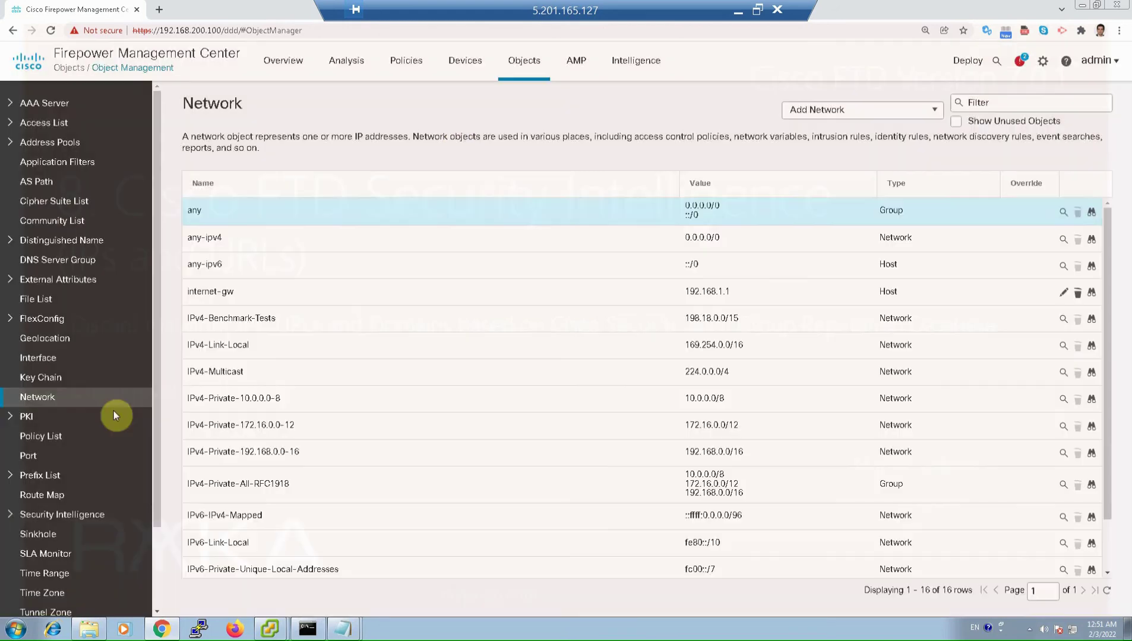
{"action": "left_click", "coordinate": [12, 519]}
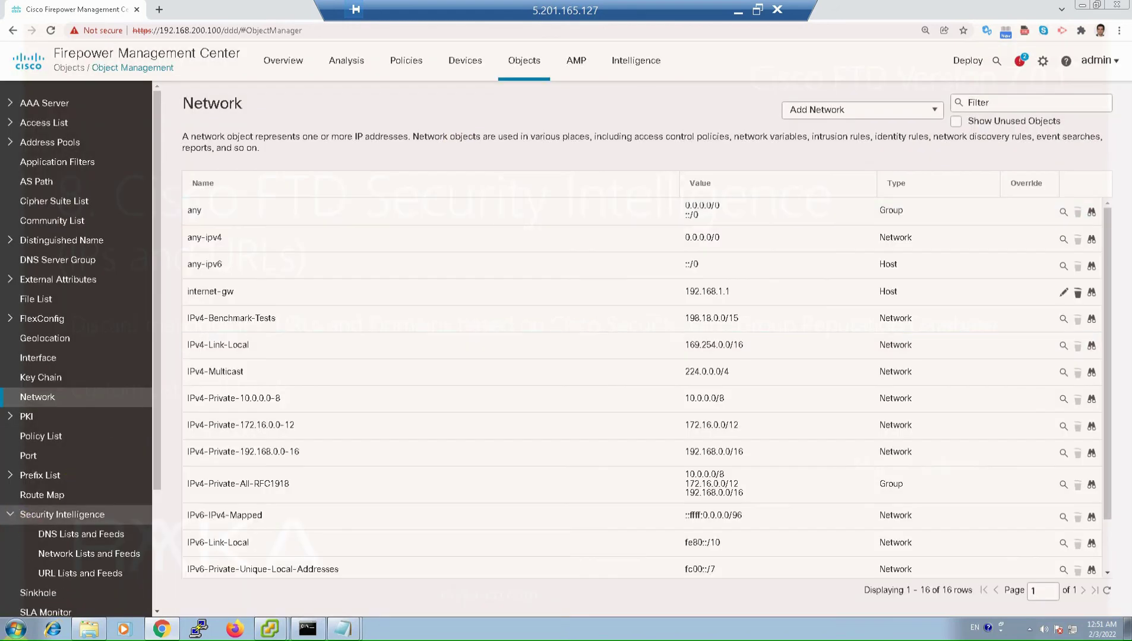
{"action": "scroll", "coordinate": [104, 510], "scroll_direction": "down", "scroll_amount": 1}
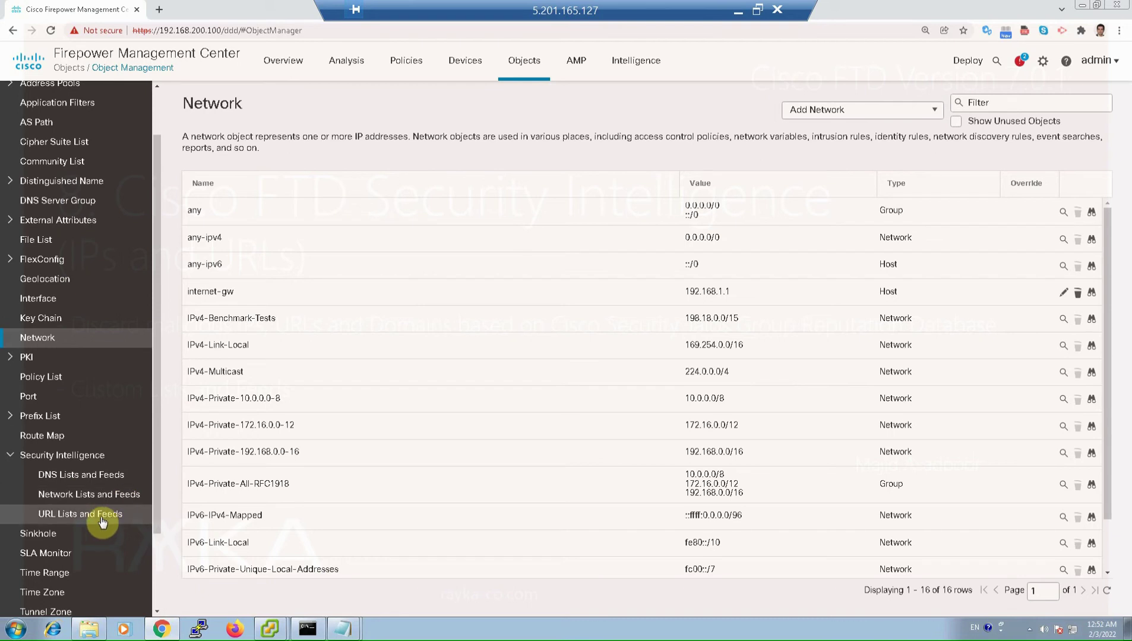
{"action": "left_click", "coordinate": [89, 496]}
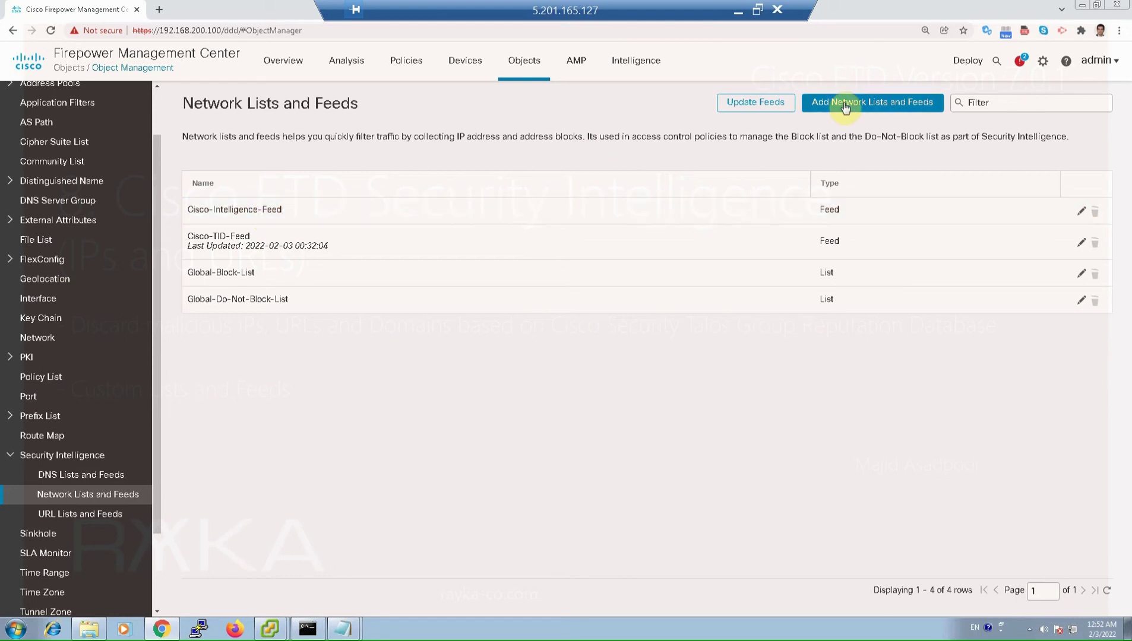
{"action": "left_click", "coordinate": [772, 108]}
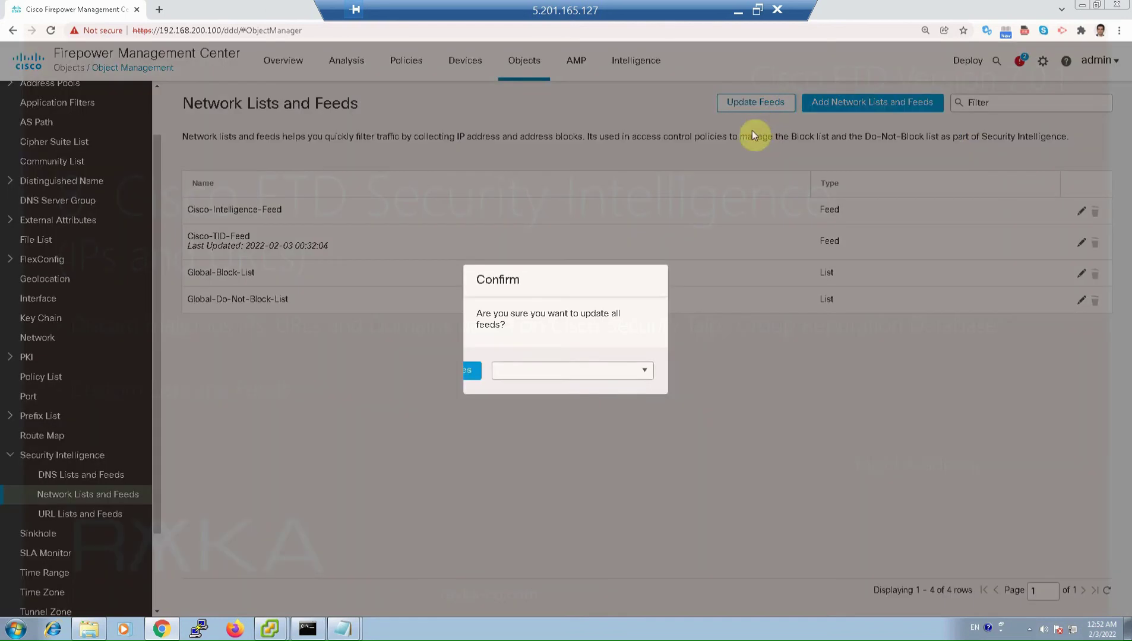
- Confirm updating all feeds, then check Global-Block-List is empty and close it unchanged
{"action": "left_click", "coordinate": [475, 374]}
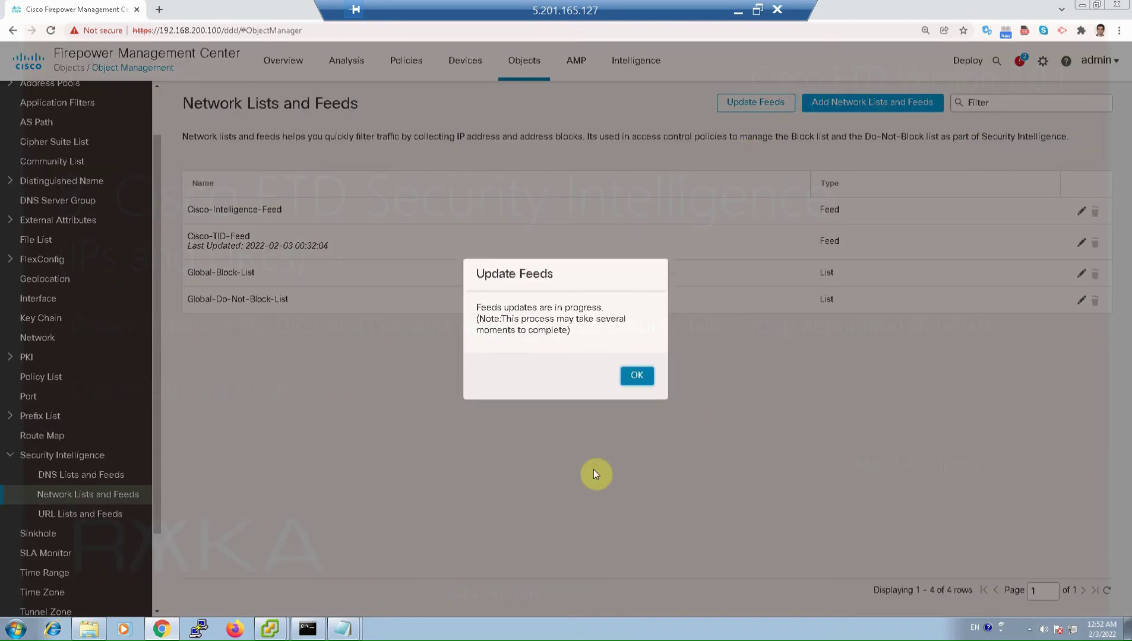
{"action": "left_click", "coordinate": [635, 378]}
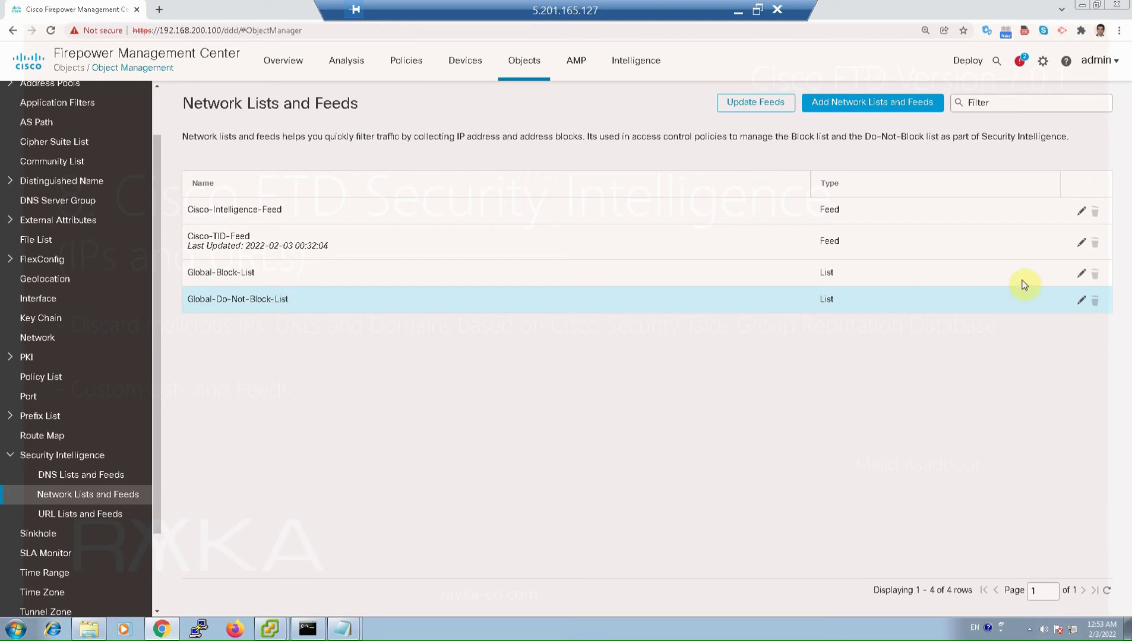
{"action": "left_click", "coordinate": [1081, 274]}
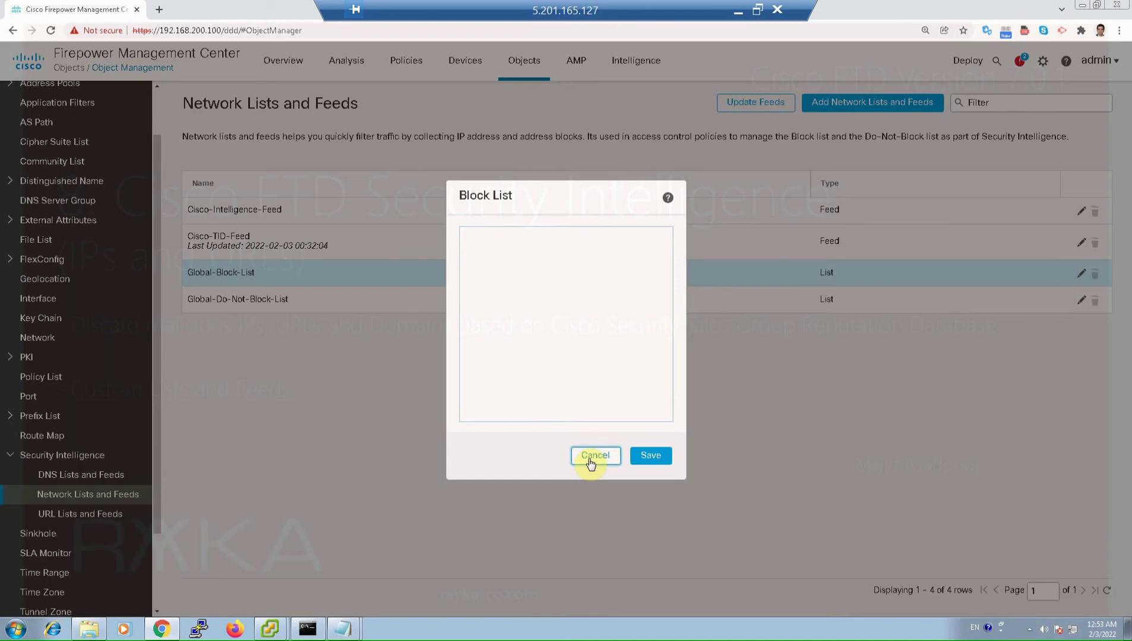
{"action": "left_click", "coordinate": [595, 456]}
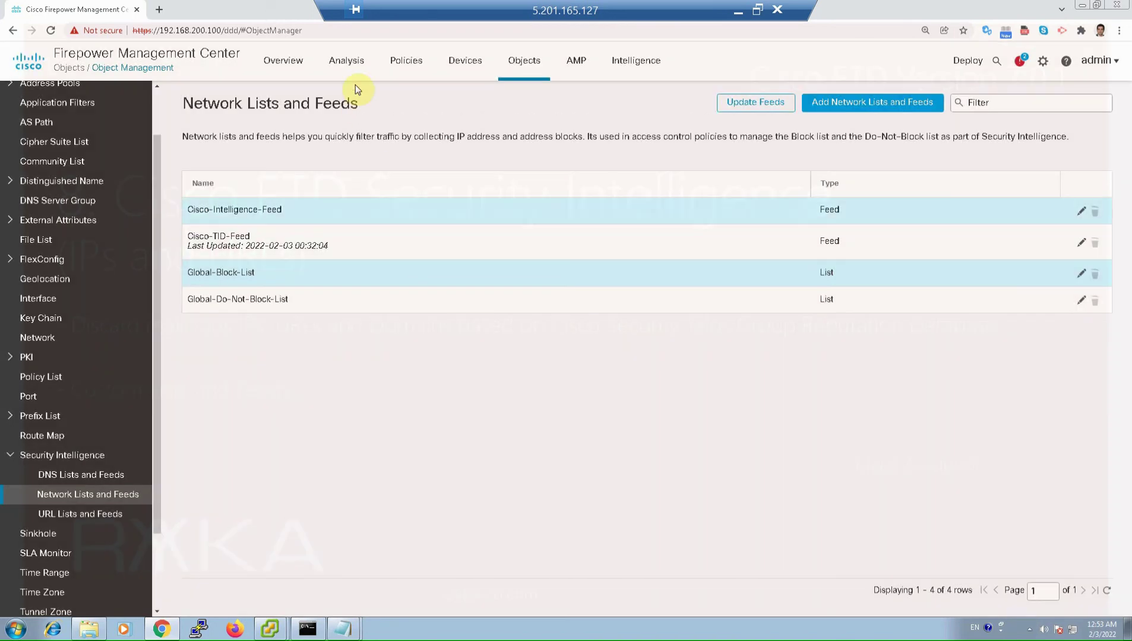
{"action": "left_click", "coordinate": [353, 65]}
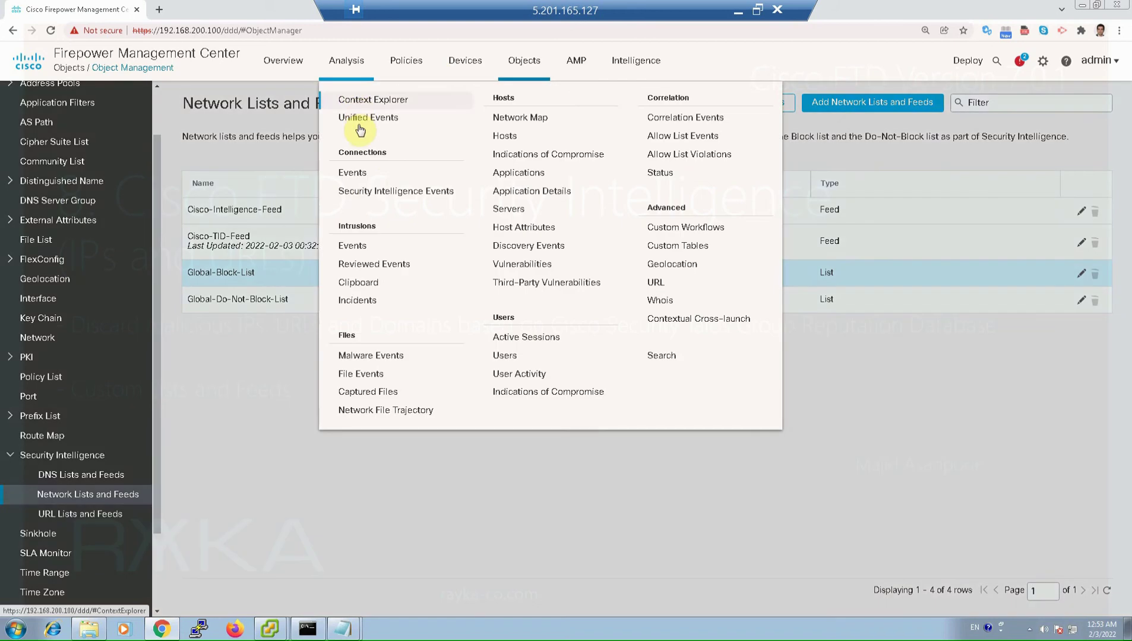
- Block responder IP 142.250.184.141 straight from the Connection Events table
{"action": "left_click", "coordinate": [364, 176]}
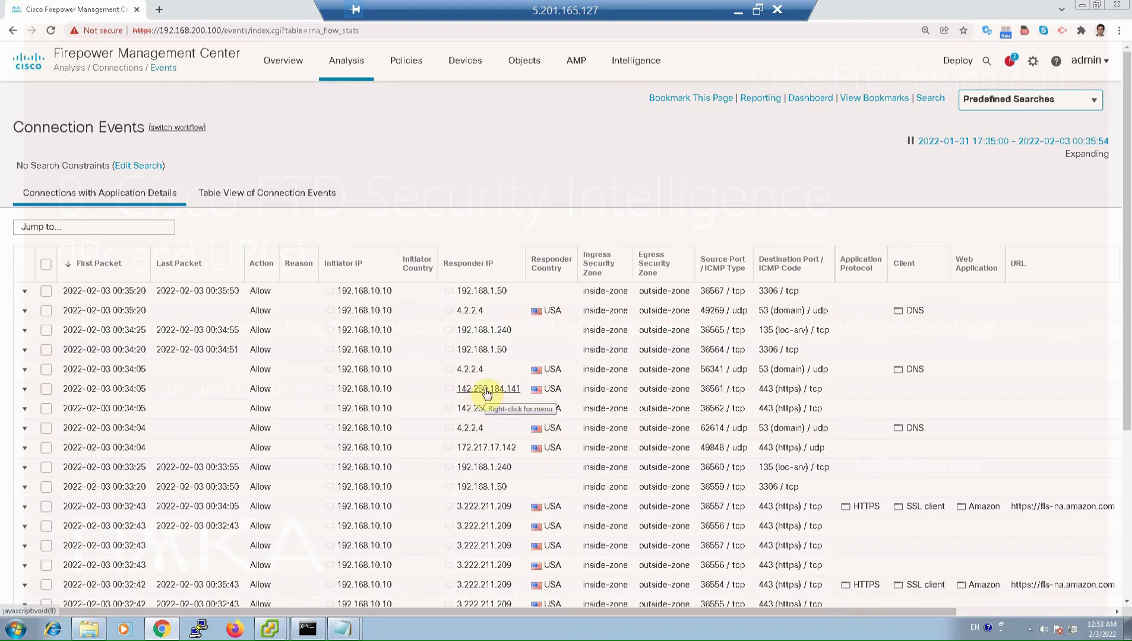
{"action": "right_click", "coordinate": [486, 393]}
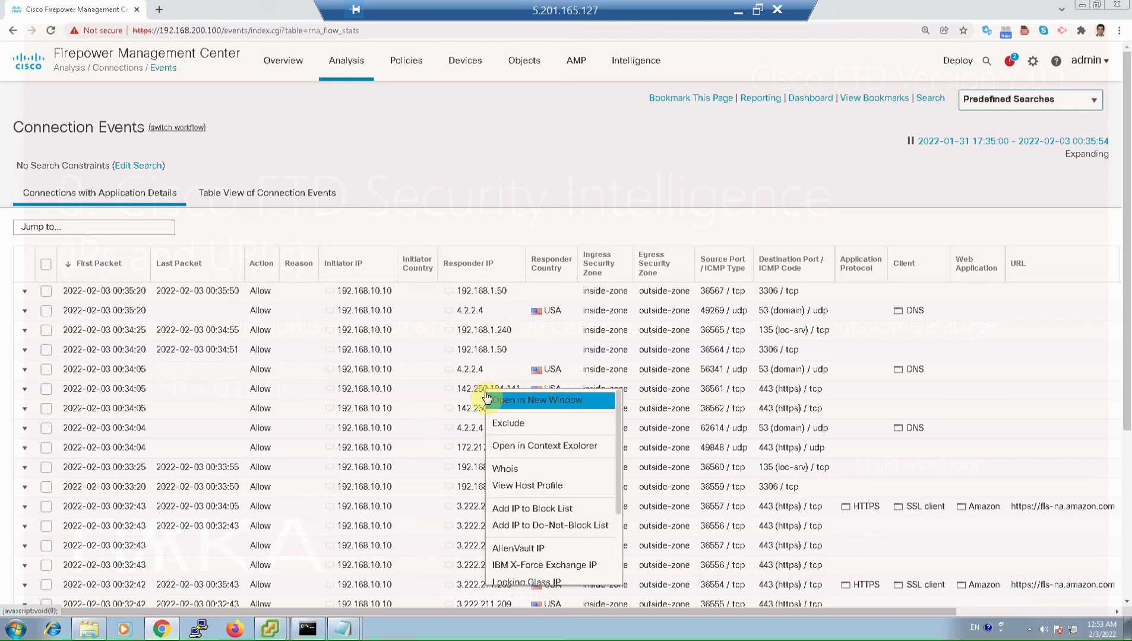
{"action": "left_click", "coordinate": [558, 509]}
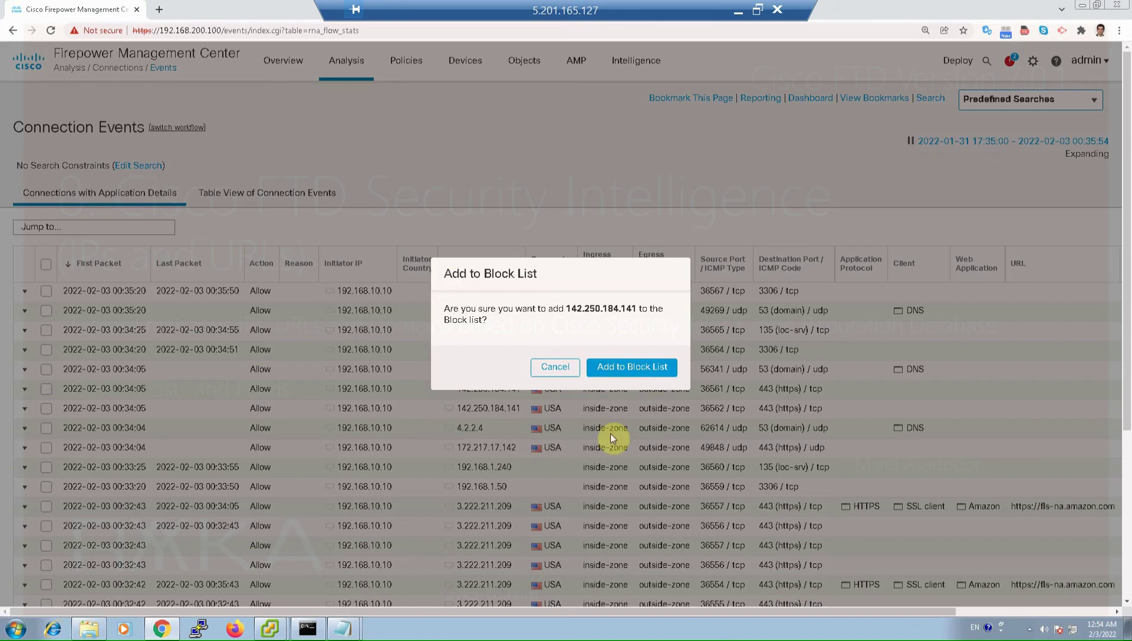
{"action": "left_click", "coordinate": [631, 366]}
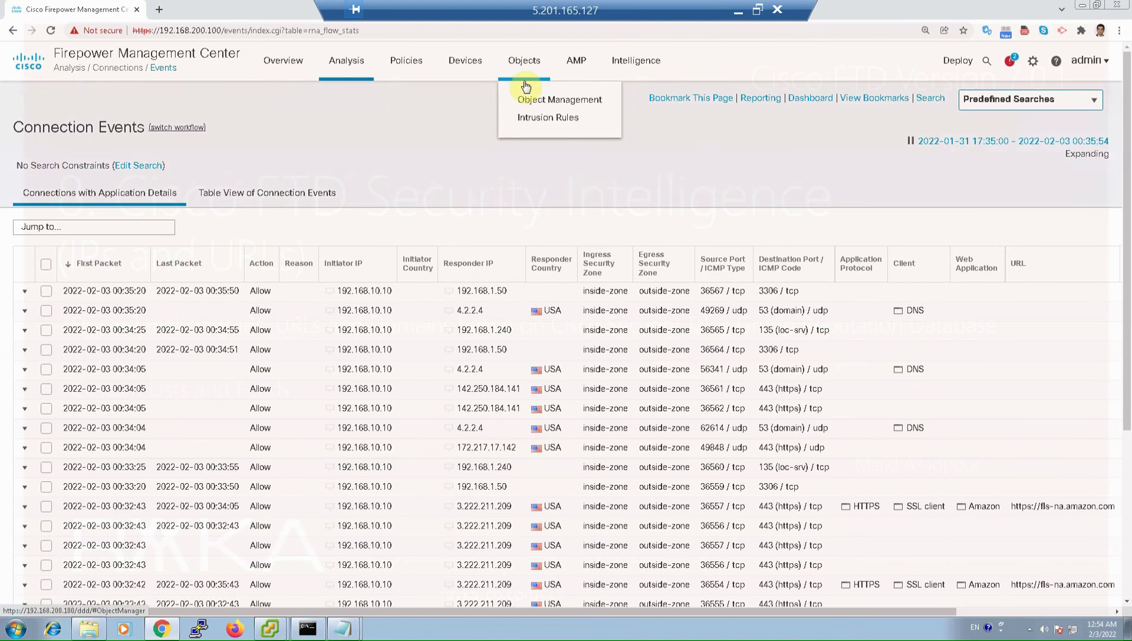
- Delete 142.250.184.141 from Global-Block-List and save the list
{"action": "left_click", "coordinate": [530, 100]}
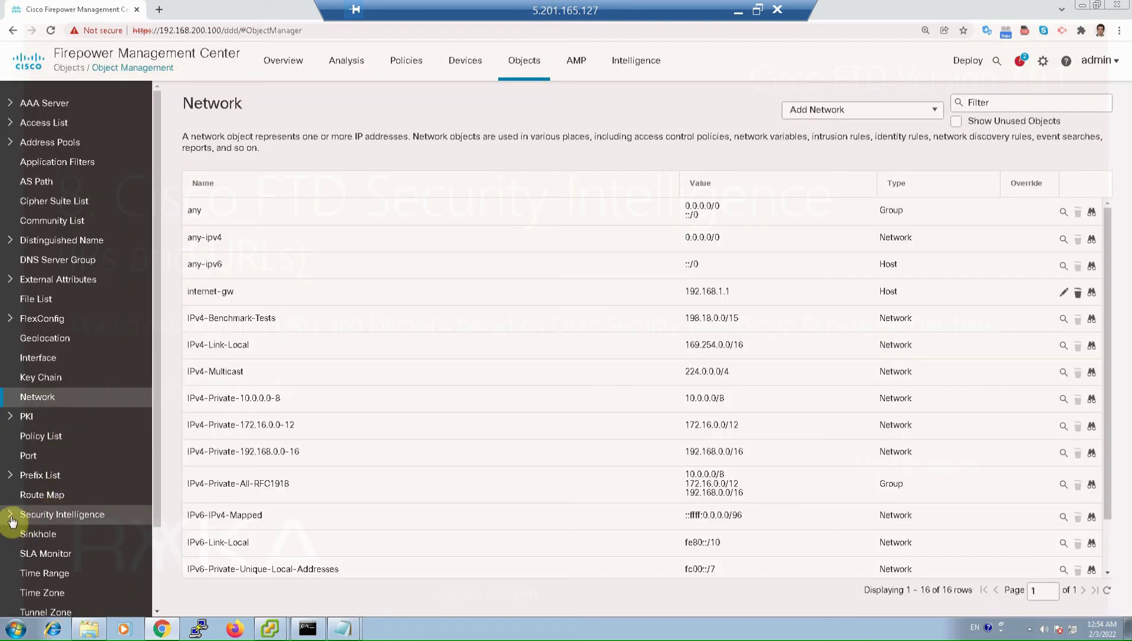
{"action": "left_click", "coordinate": [11, 517]}
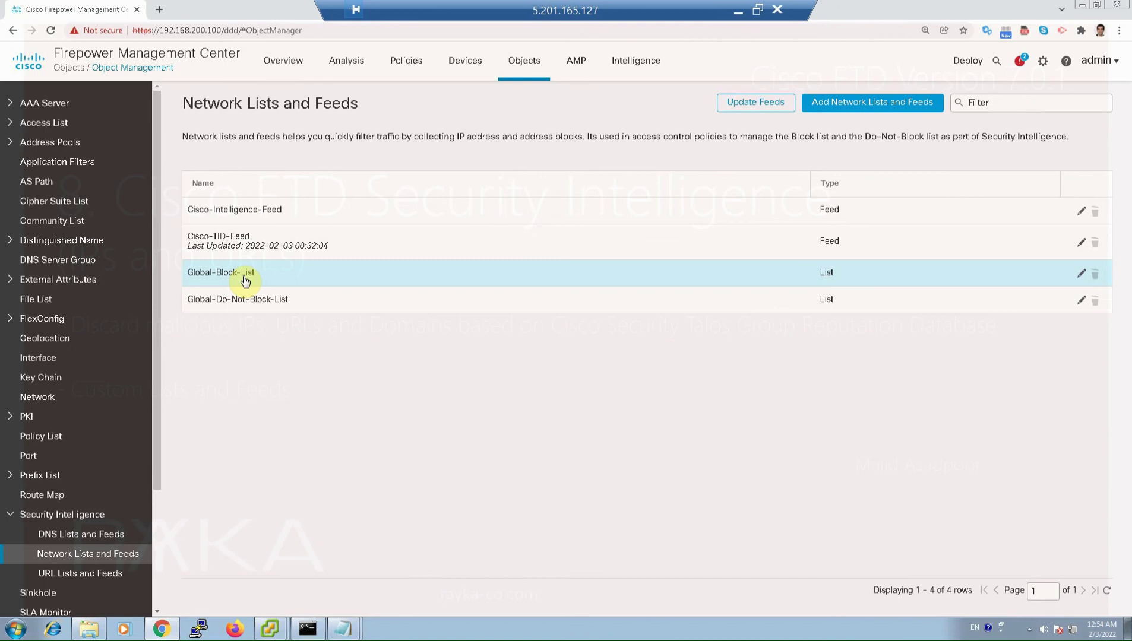
{"action": "left_click", "coordinate": [1080, 274]}
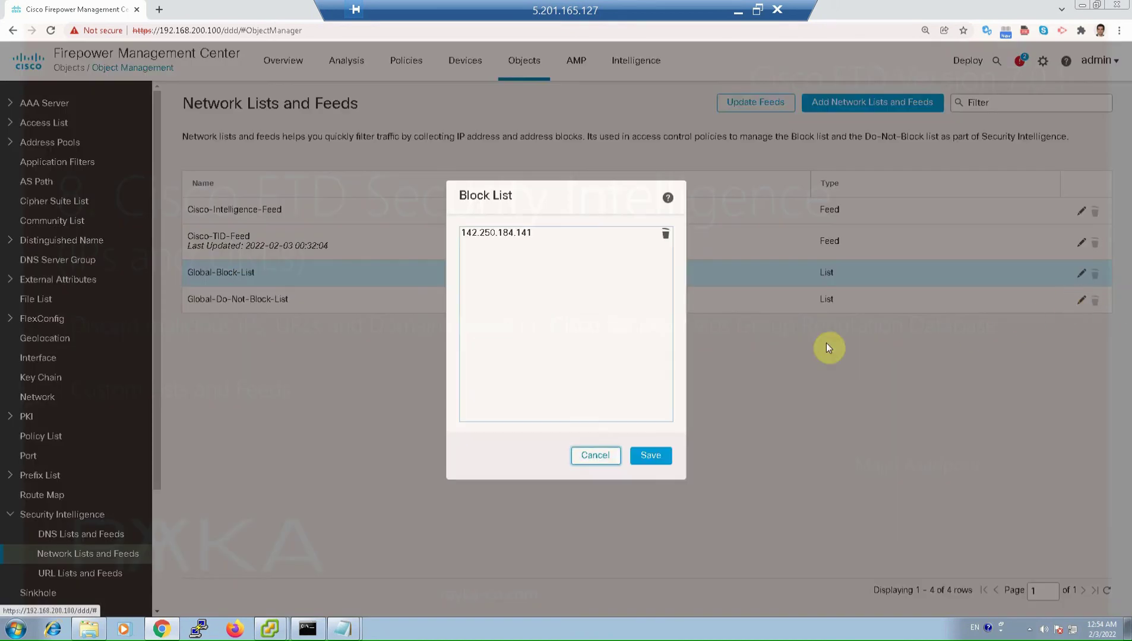
{"action": "left_click", "coordinate": [532, 236]}
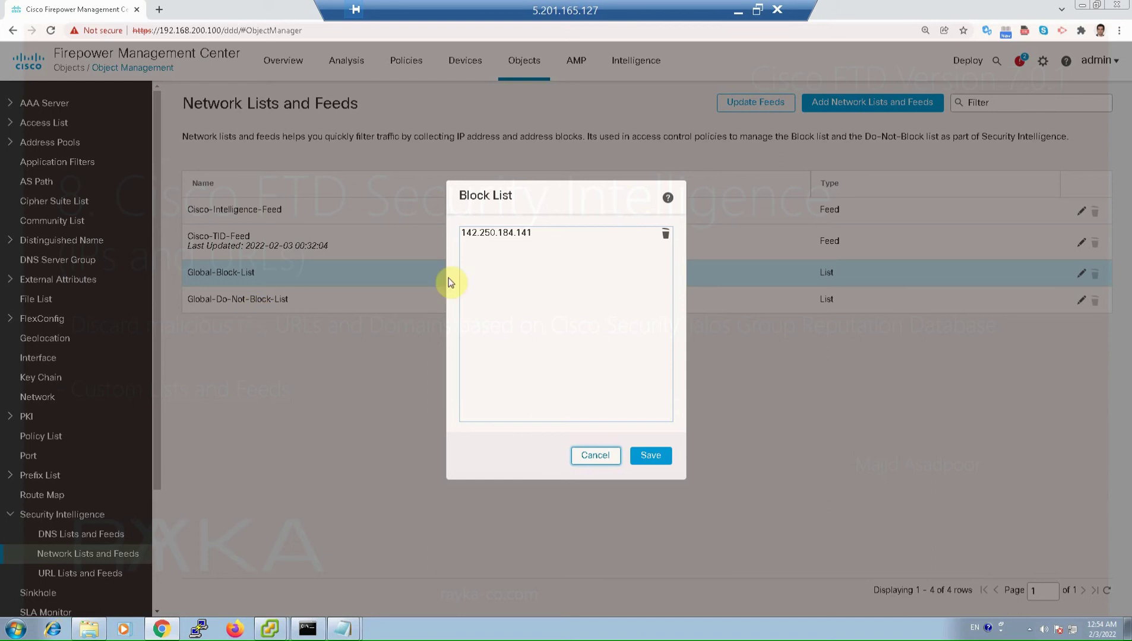
{"action": "left_click", "coordinate": [666, 236]}
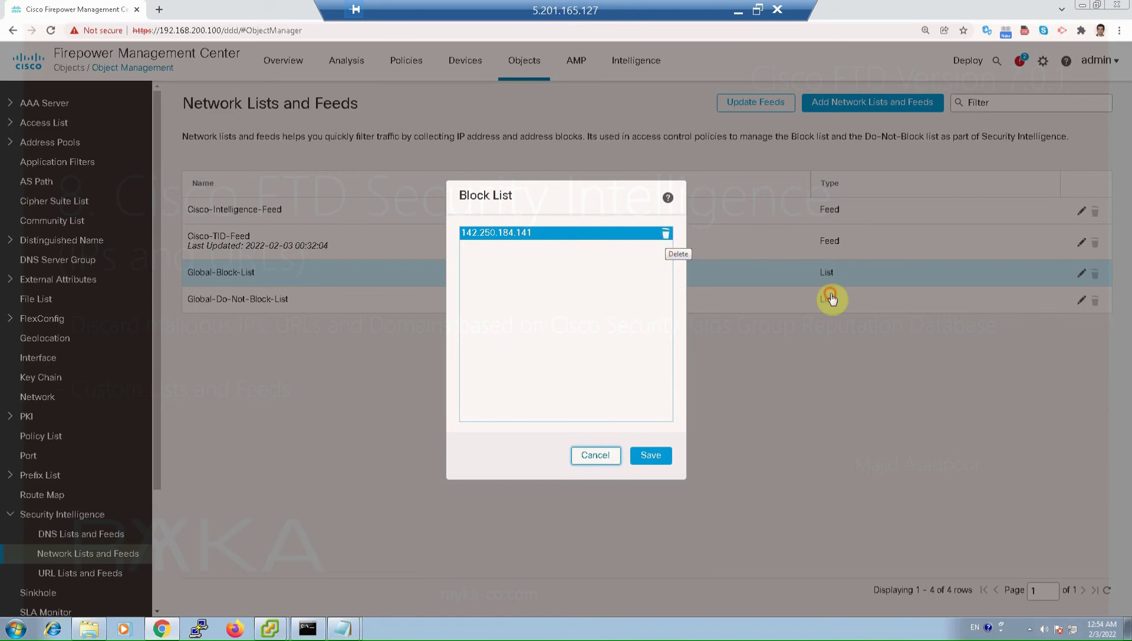
{"action": "left_click", "coordinate": [652, 456]}
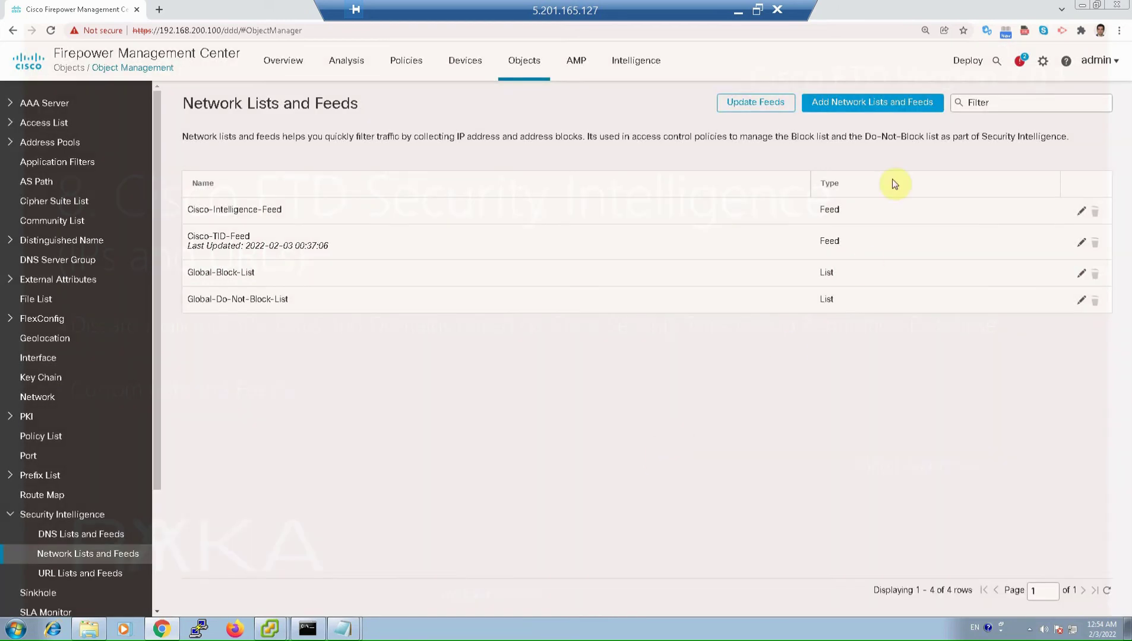
- Start a new network list named ip_black_list with its type set to List
{"action": "left_click", "coordinate": [884, 104]}
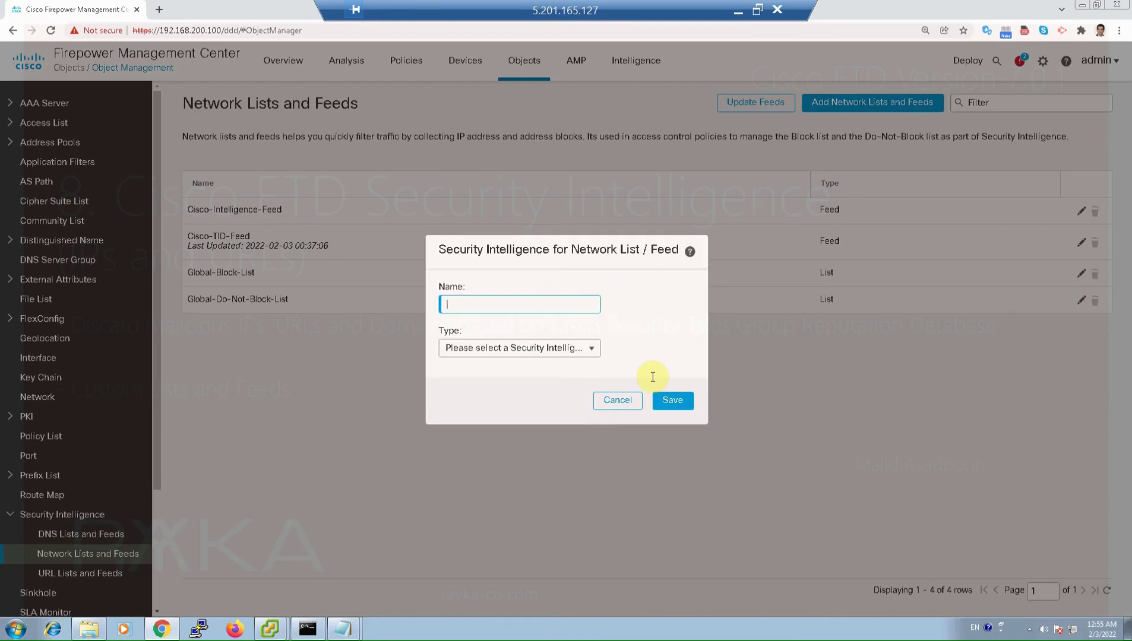
{"action": "type", "text": "ip_black_list"}
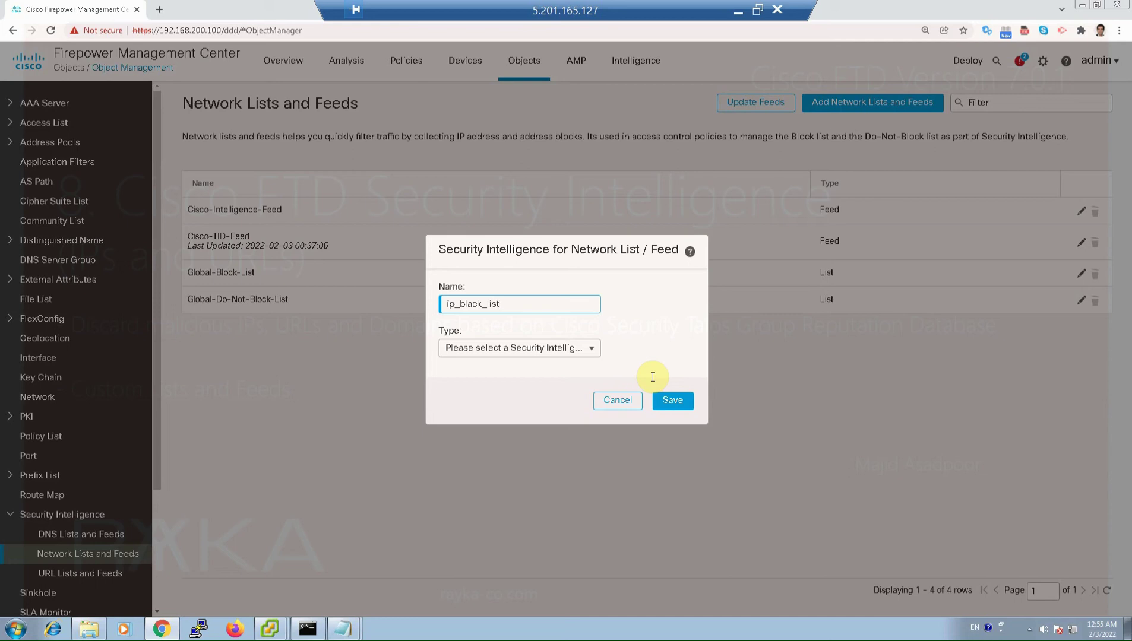
{"action": "left_click", "coordinate": [538, 349]}
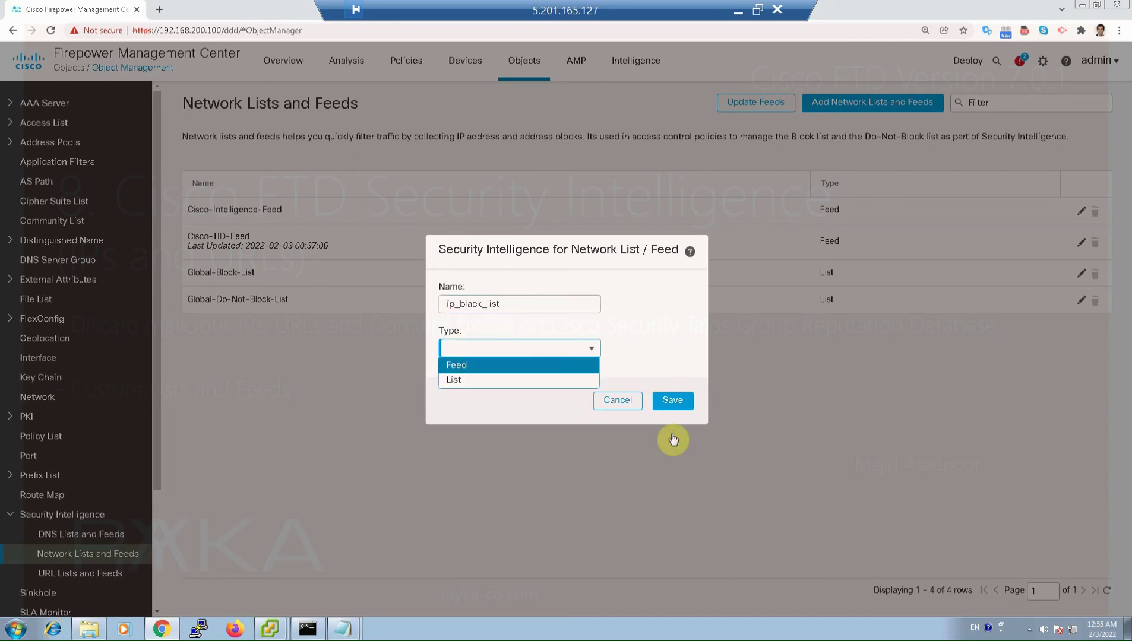
{"action": "left_click", "coordinate": [517, 367]}
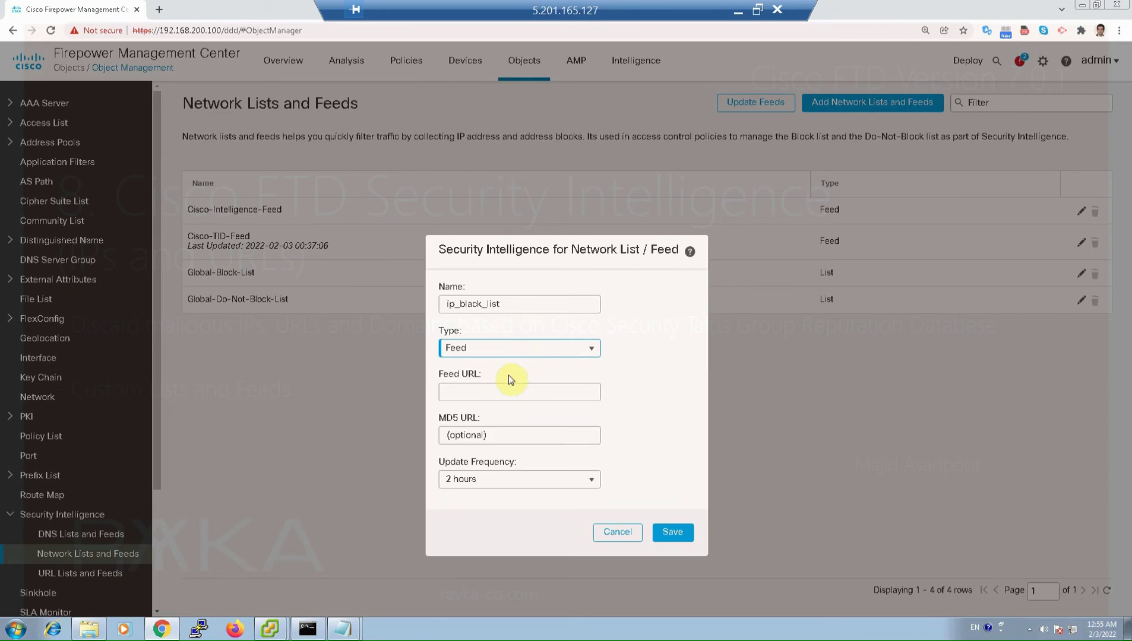
{"action": "left_click", "coordinate": [510, 392]}
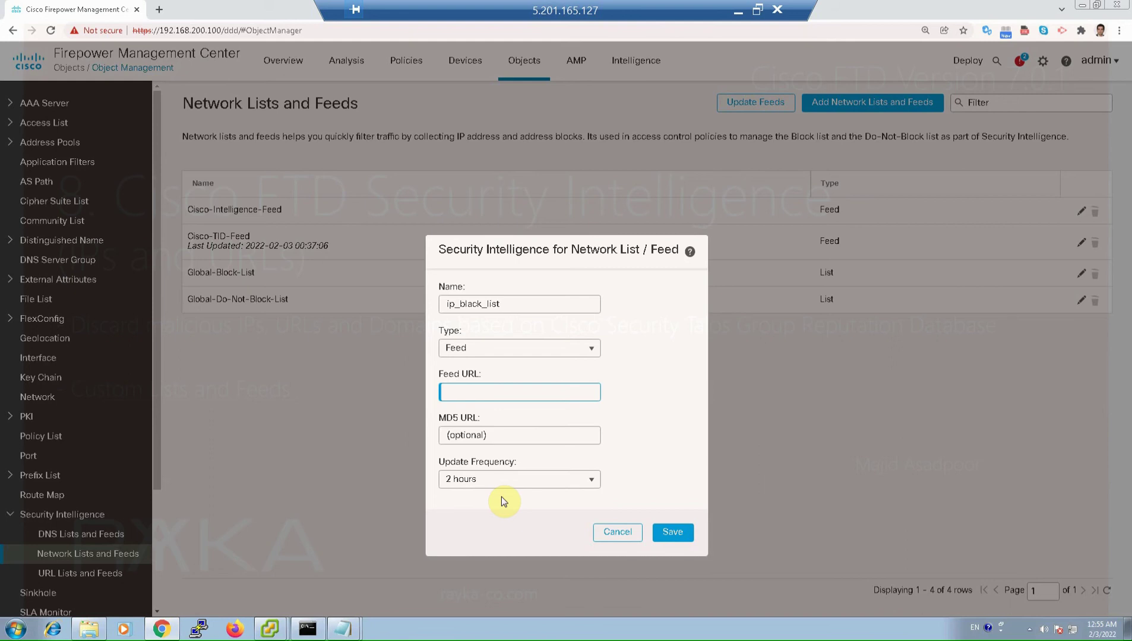
{"action": "left_click", "coordinate": [501, 352]}
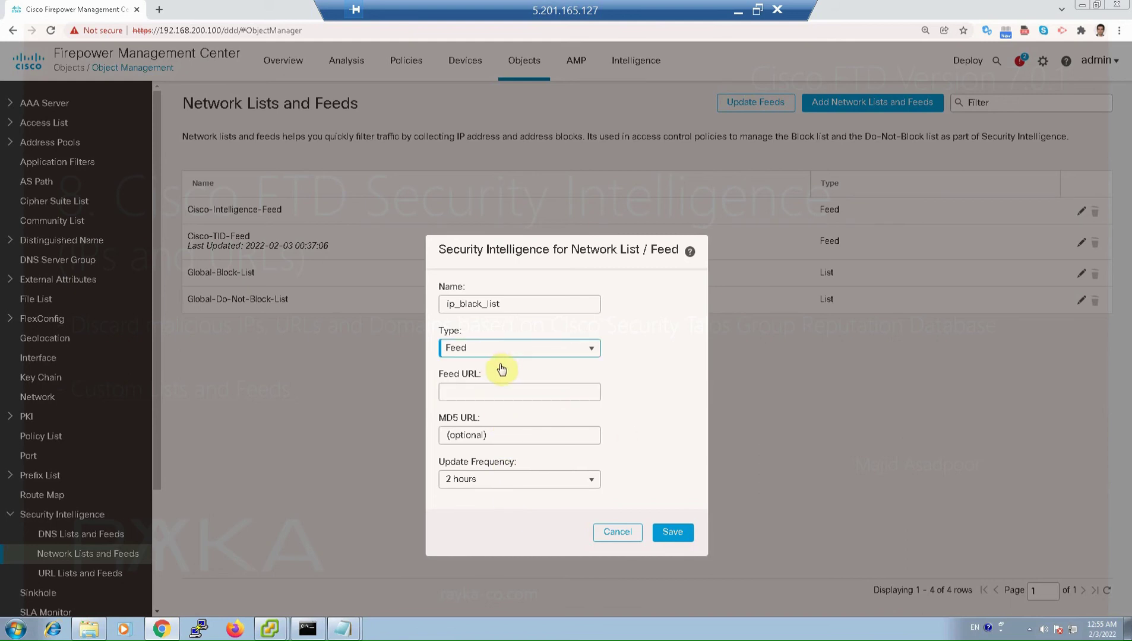
{"action": "left_click", "coordinate": [478, 385]}
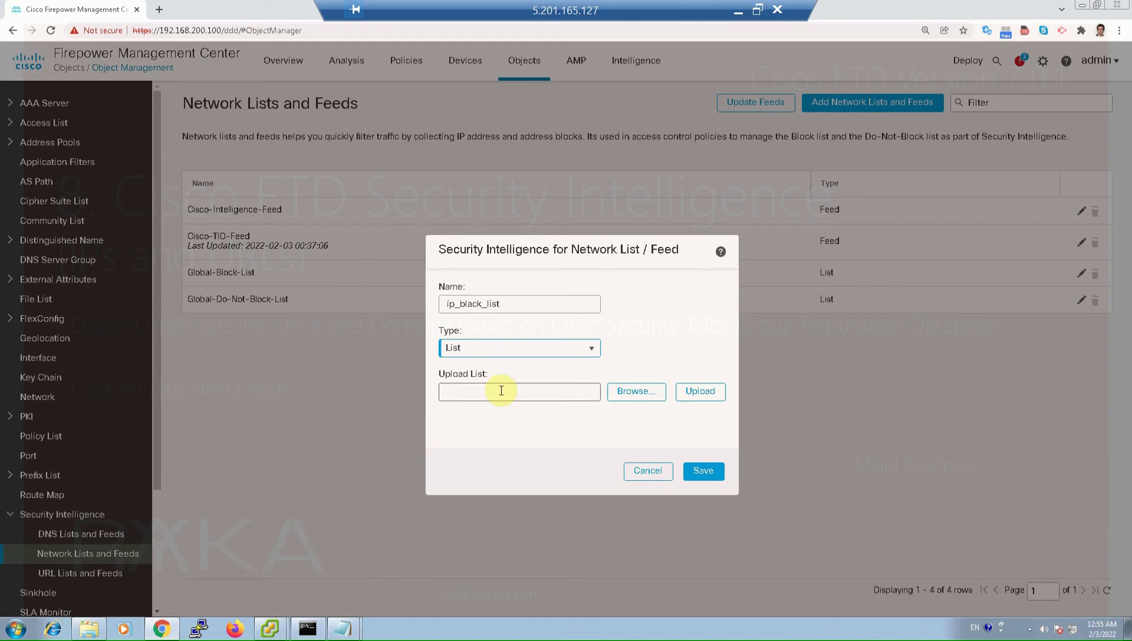
- Upload ip.txt containing 8.8.8.8 and 1.1.1.1 into ip_black_list and save it
{"action": "left_click", "coordinate": [343, 628]}
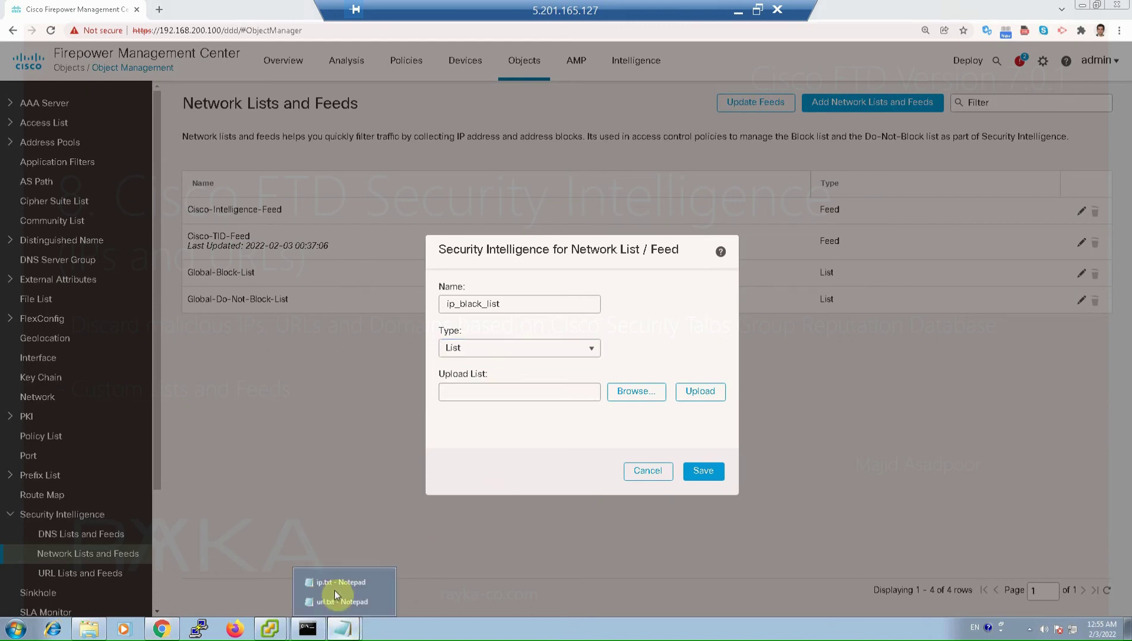
{"action": "left_click", "coordinate": [340, 583]}
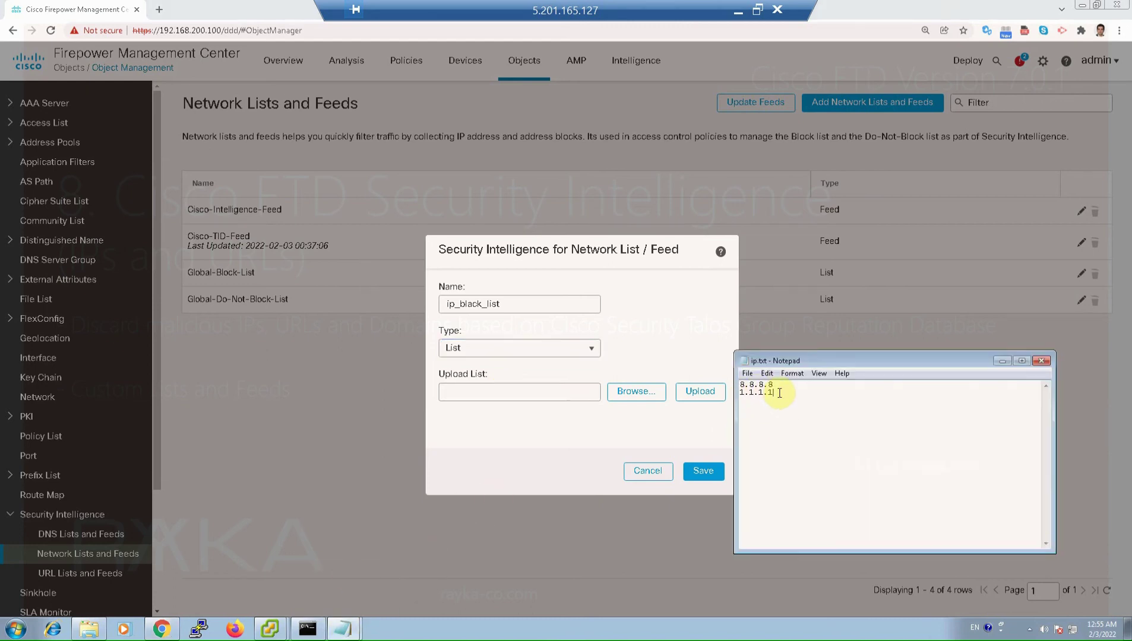
{"action": "left_click_drag", "start_coordinate": [740, 384], "coordinate": [773, 393]}
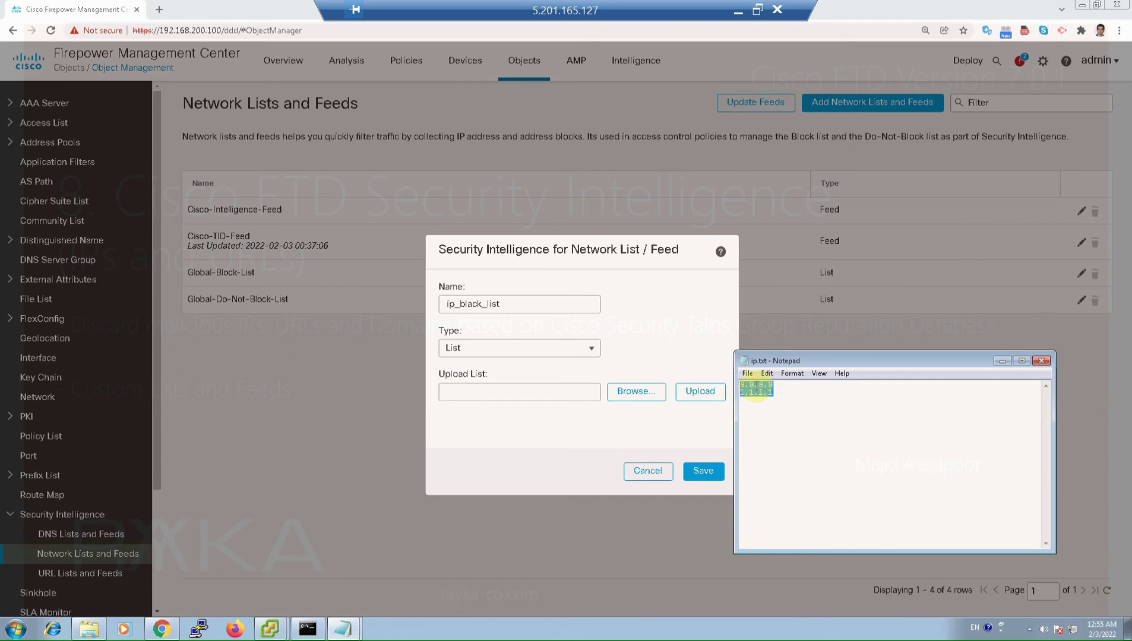
{"action": "left_click", "coordinate": [656, 393]}
{"action": "left_click", "coordinate": [651, 393]}
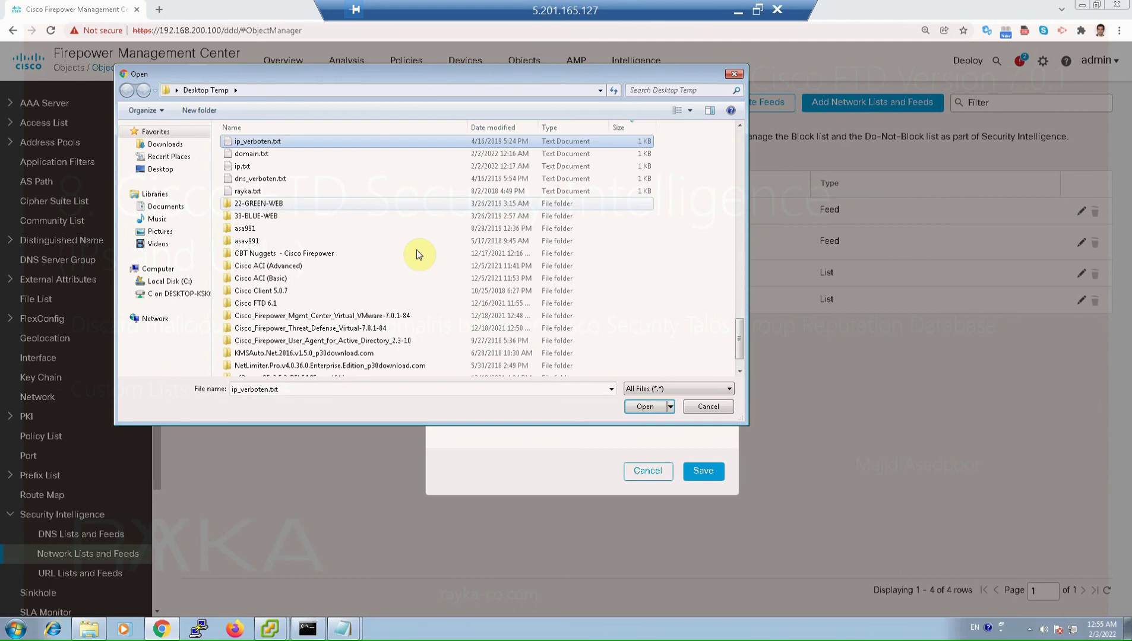
{"action": "key", "text": "Down"}
{"action": "key", "text": "Down"}
{"action": "key", "text": "Return"}
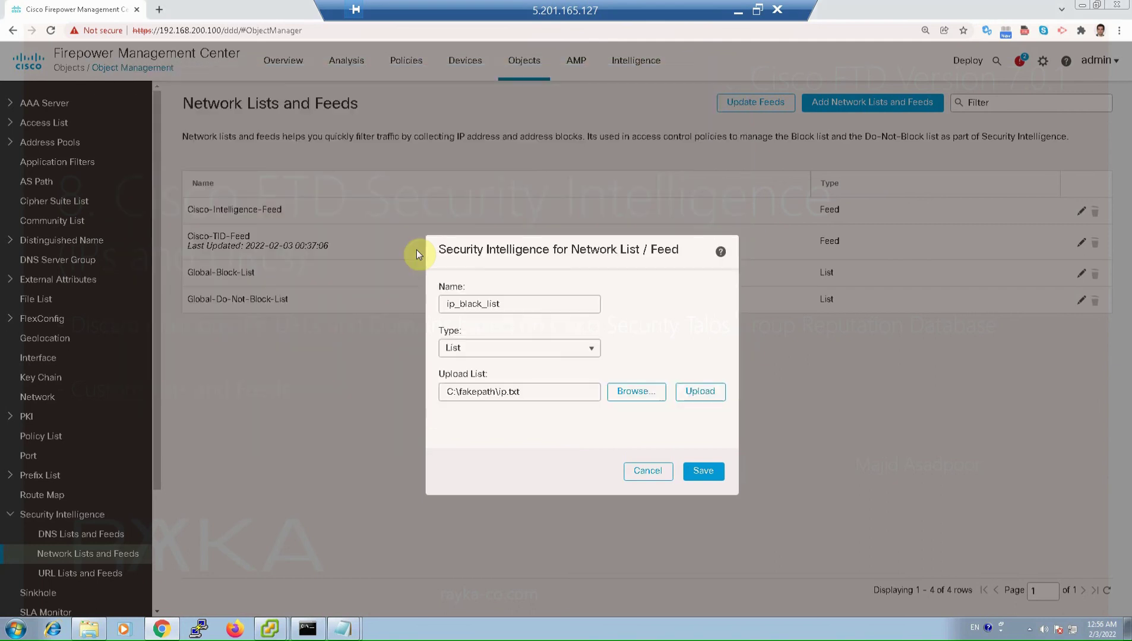
{"action": "left_click", "coordinate": [699, 391]}
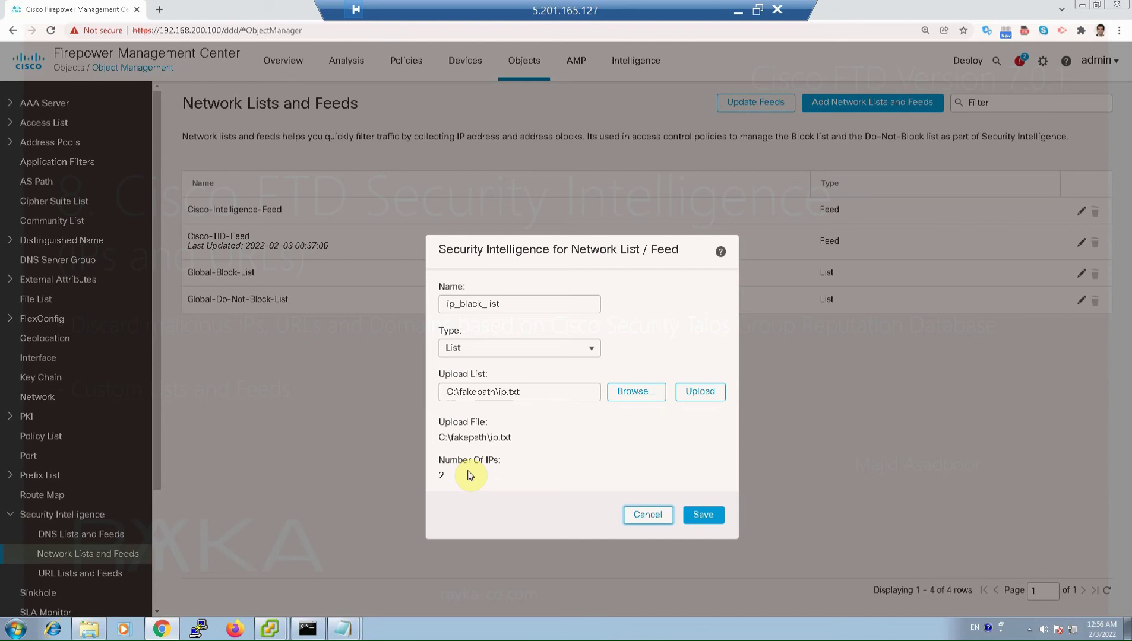
{"action": "left_click", "coordinate": [705, 514]}
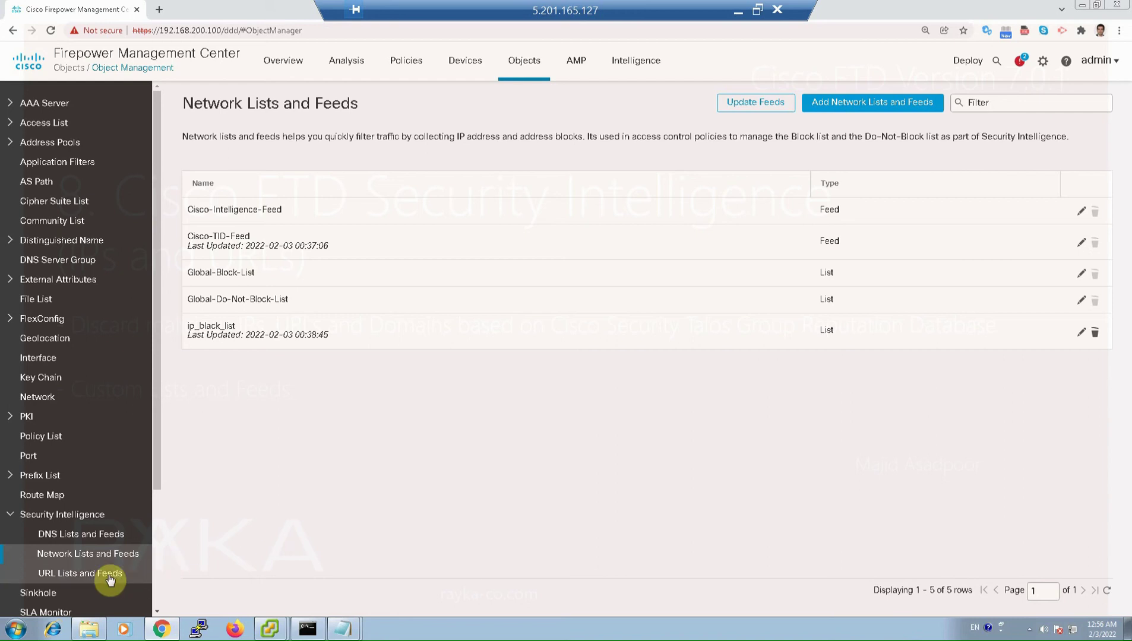
- Switch to URL Lists and Feeds and update all feeds there
{"action": "left_click", "coordinate": [110, 574]}
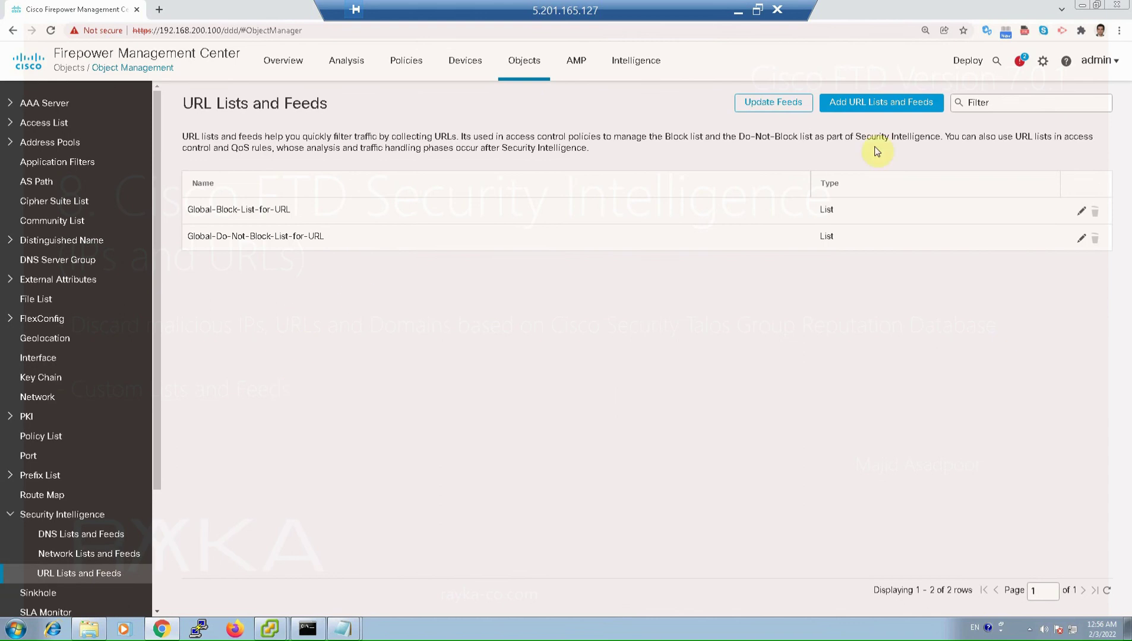
{"action": "left_click", "coordinate": [773, 102]}
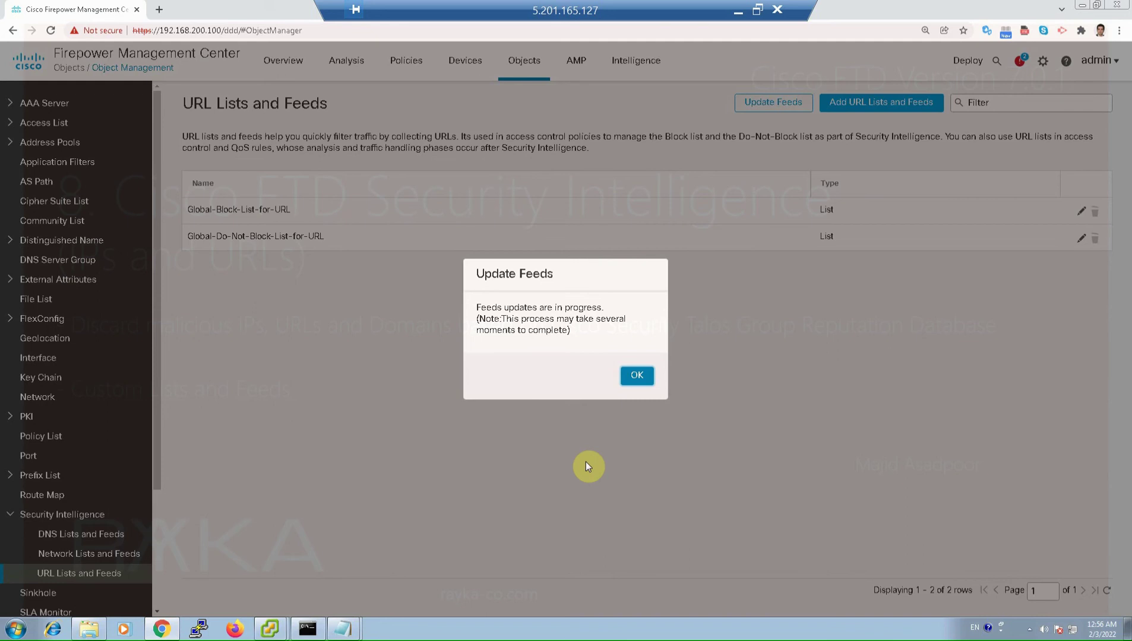
{"action": "left_click", "coordinate": [637, 376]}
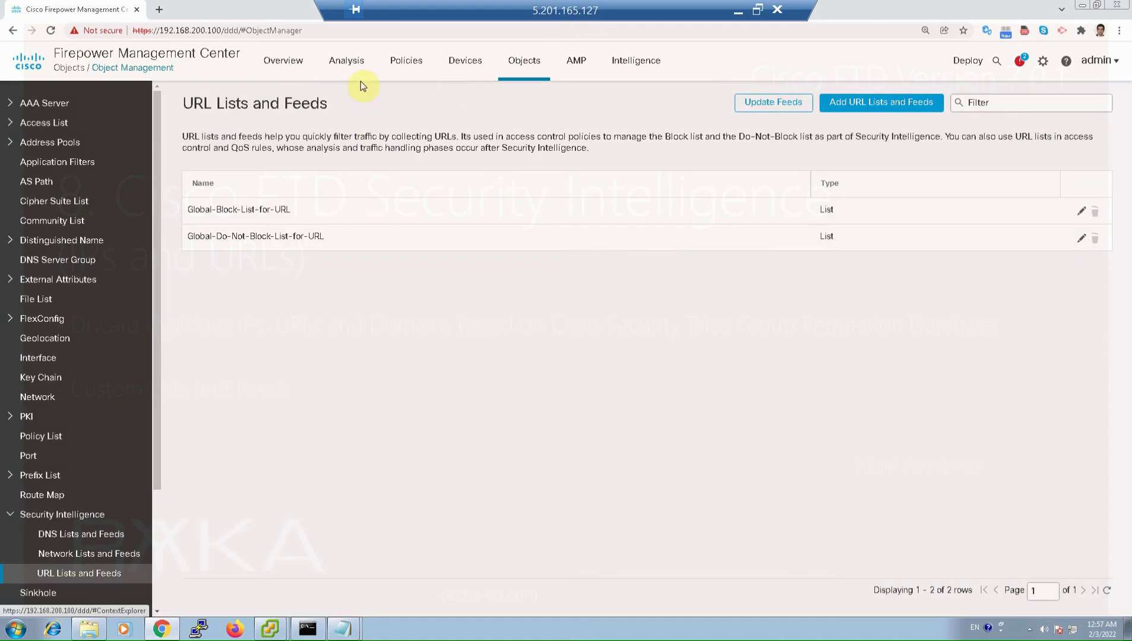
{"action": "mouse_move", "coordinate": [356, 65]}
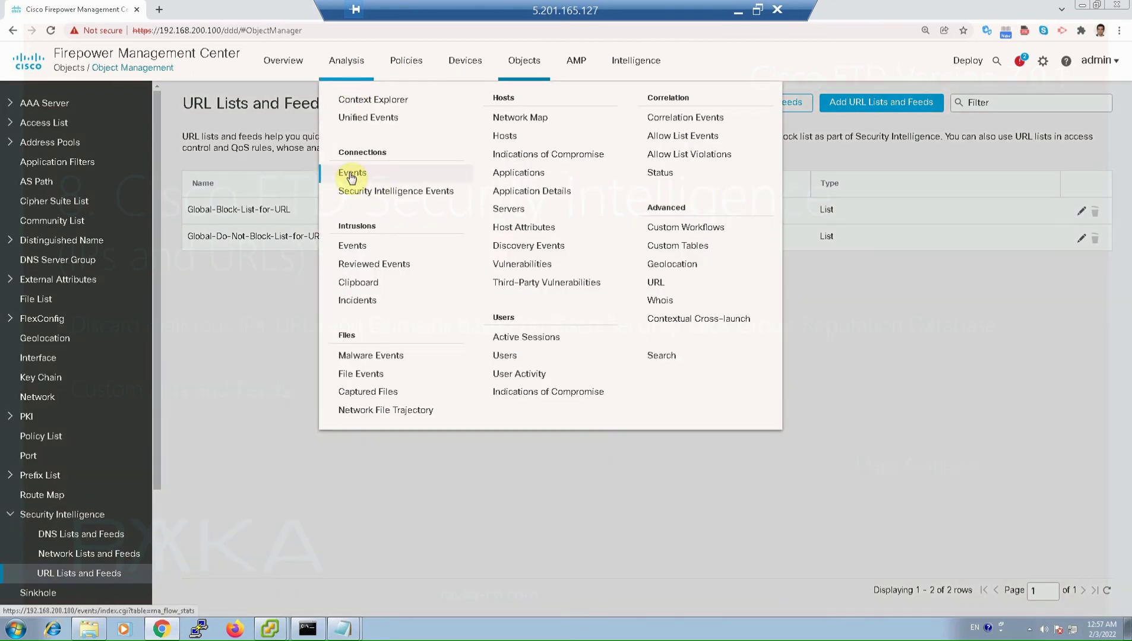
{"action": "left_click", "coordinate": [352, 172]}
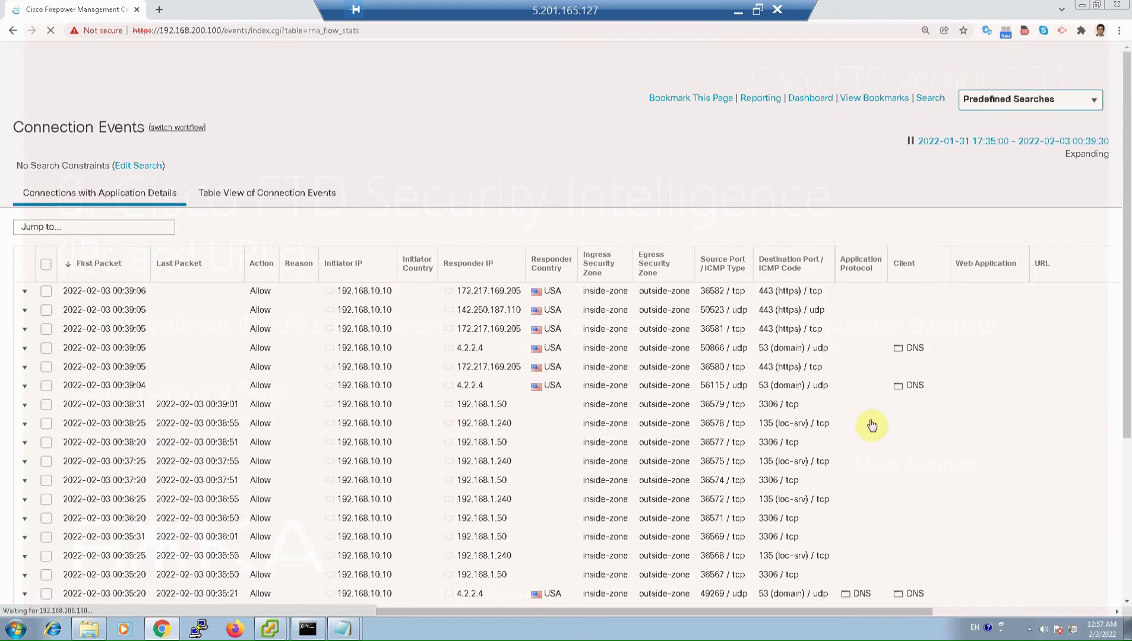
{"action": "scroll", "coordinate": [872, 424], "scroll_direction": "down", "scroll_amount": 4}
{"action": "scroll", "coordinate": [849, 607], "scroll_direction": "down", "scroll_amount": 1}
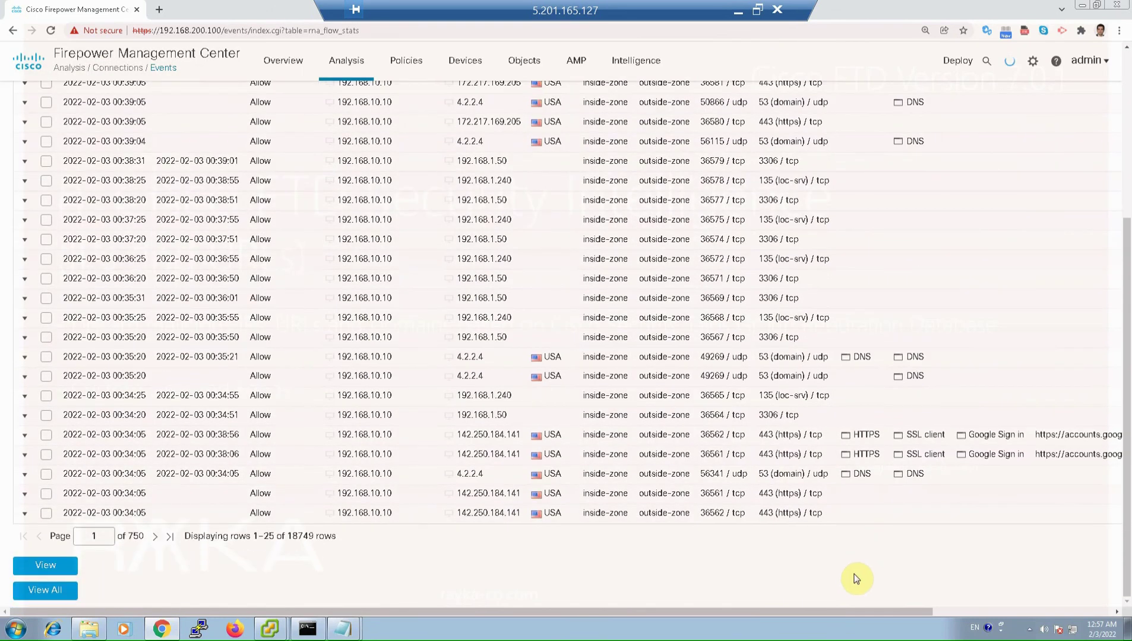
{"action": "left_click_drag", "start_coordinate": [915, 604], "coordinate": [1050, 604]}
{"action": "right_click", "coordinate": [952, 439]}
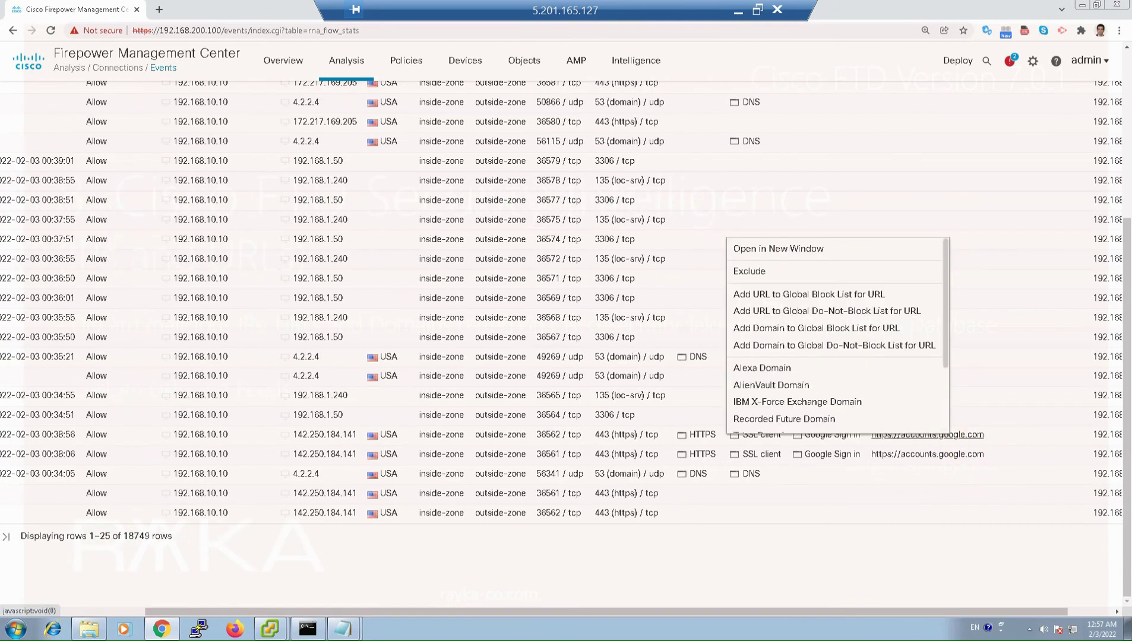
{"action": "left_click", "coordinate": [858, 302]}
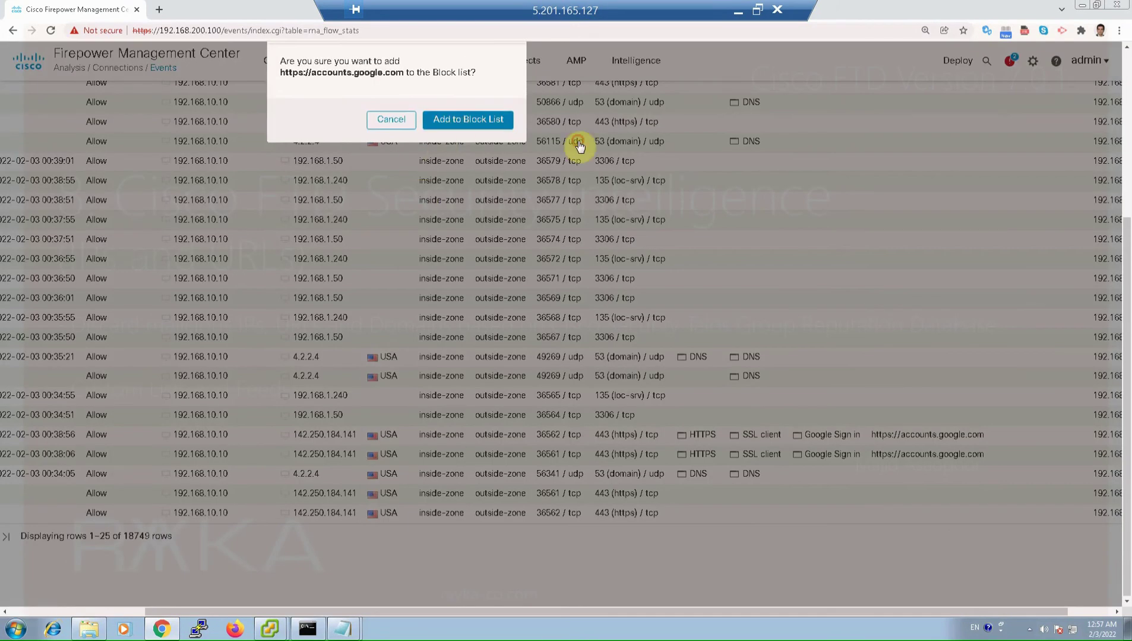
{"action": "key", "text": "Return"}
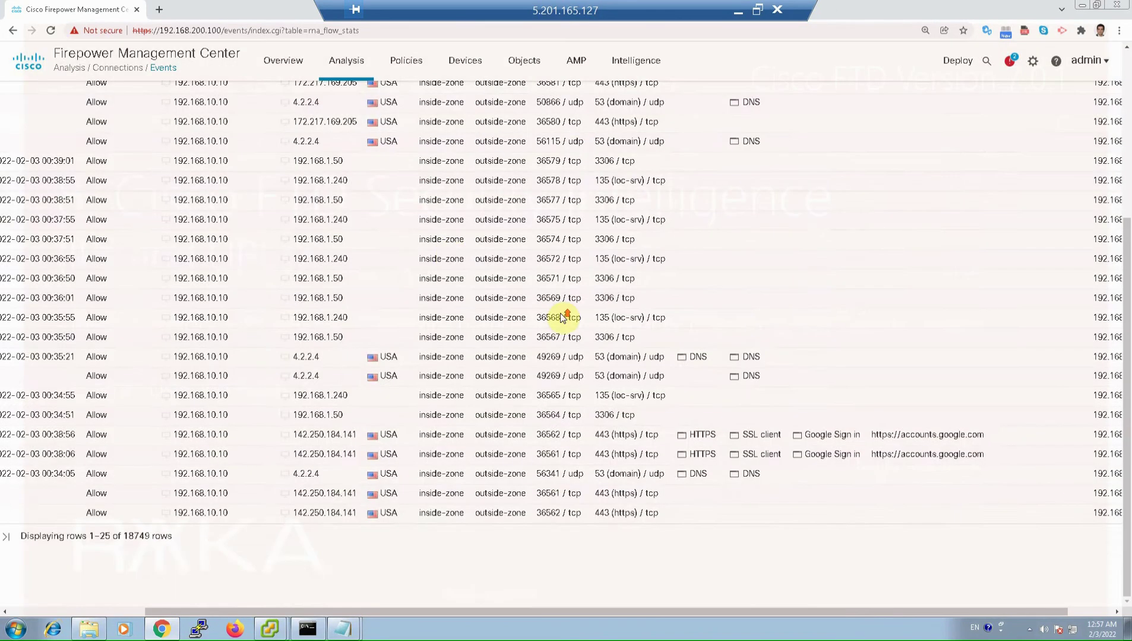
{"action": "scroll", "coordinate": [501, 247], "scroll_direction": "up", "scroll_amount": 4}
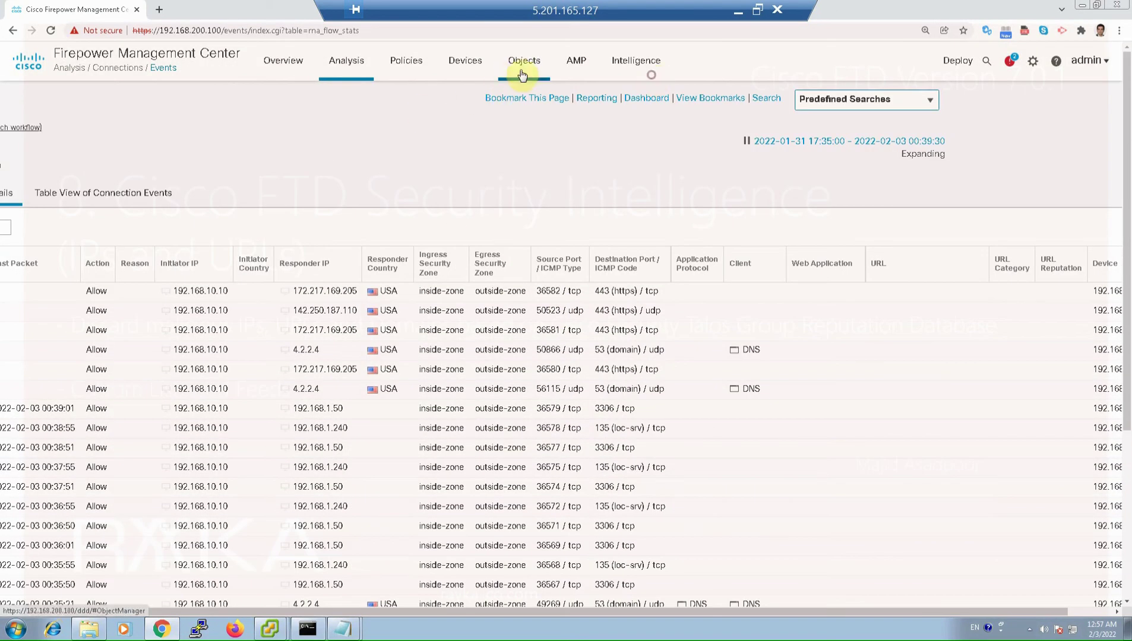
- Navigate back to Object Management's Security Intelligence URL Lists and Feeds page
{"action": "mouse_move", "coordinate": [523, 74]}
{"action": "left_click", "coordinate": [526, 106]}
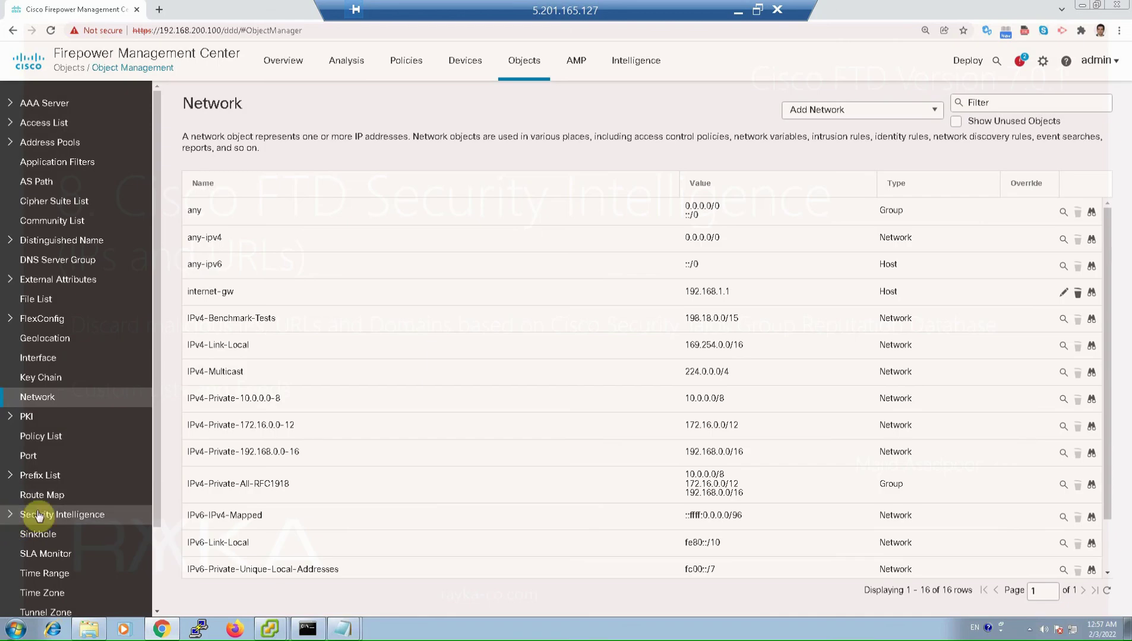
{"action": "left_click", "coordinate": [37, 516]}
{"action": "scroll", "coordinate": [80, 527], "scroll_direction": "down", "scroll_amount": 1}
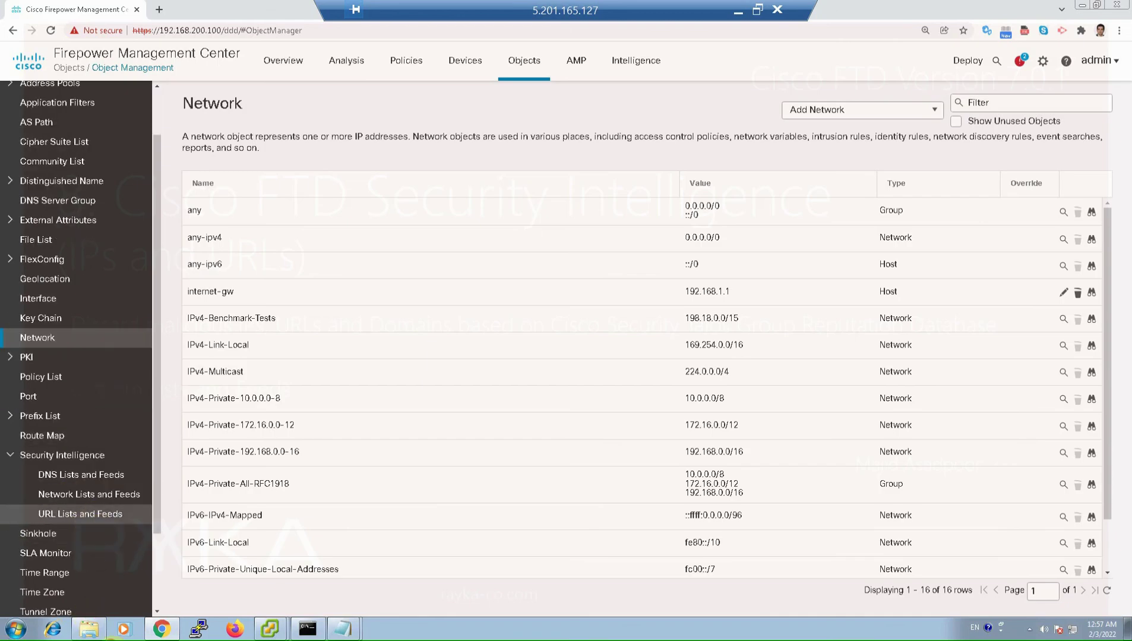
{"action": "left_click", "coordinate": [102, 513]}
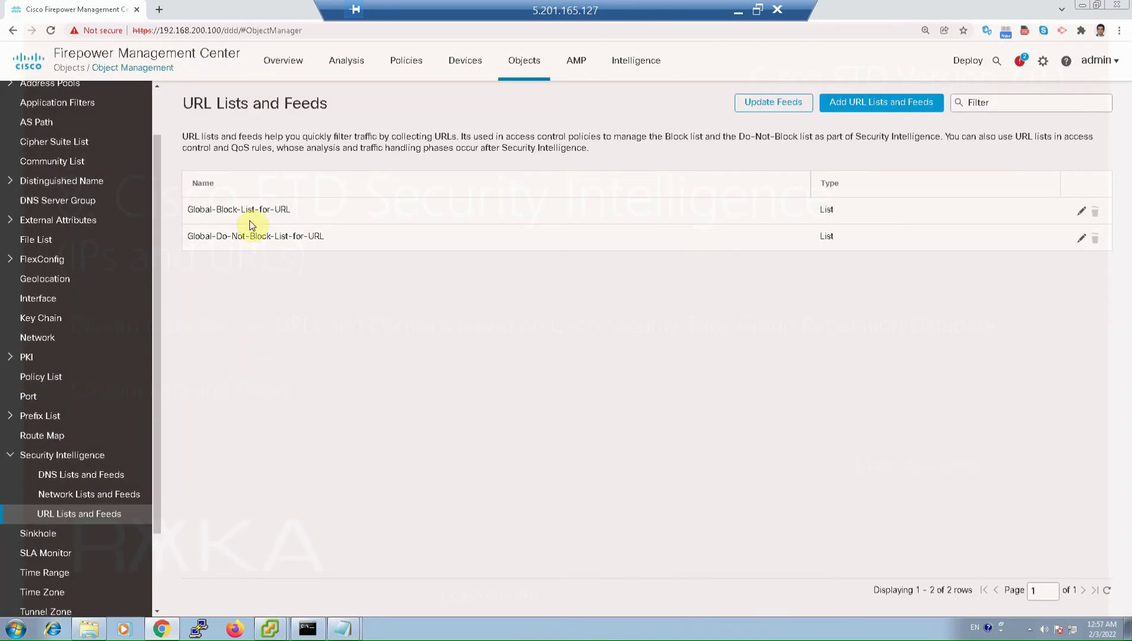
{"action": "left_click", "coordinate": [259, 214]}
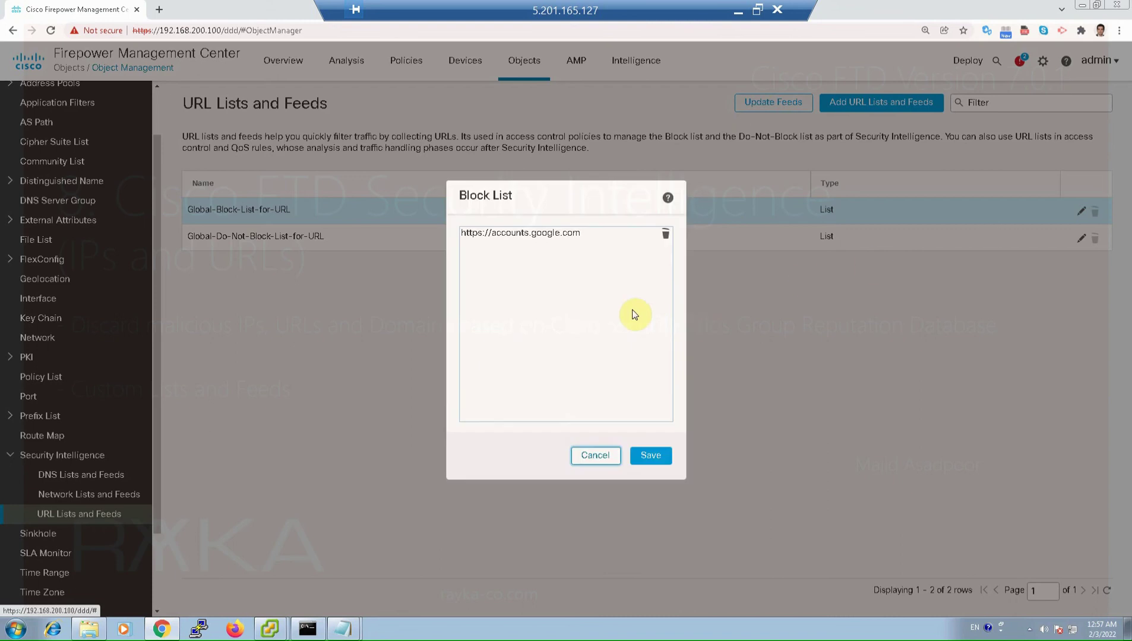
{"action": "left_click", "coordinate": [558, 233]}
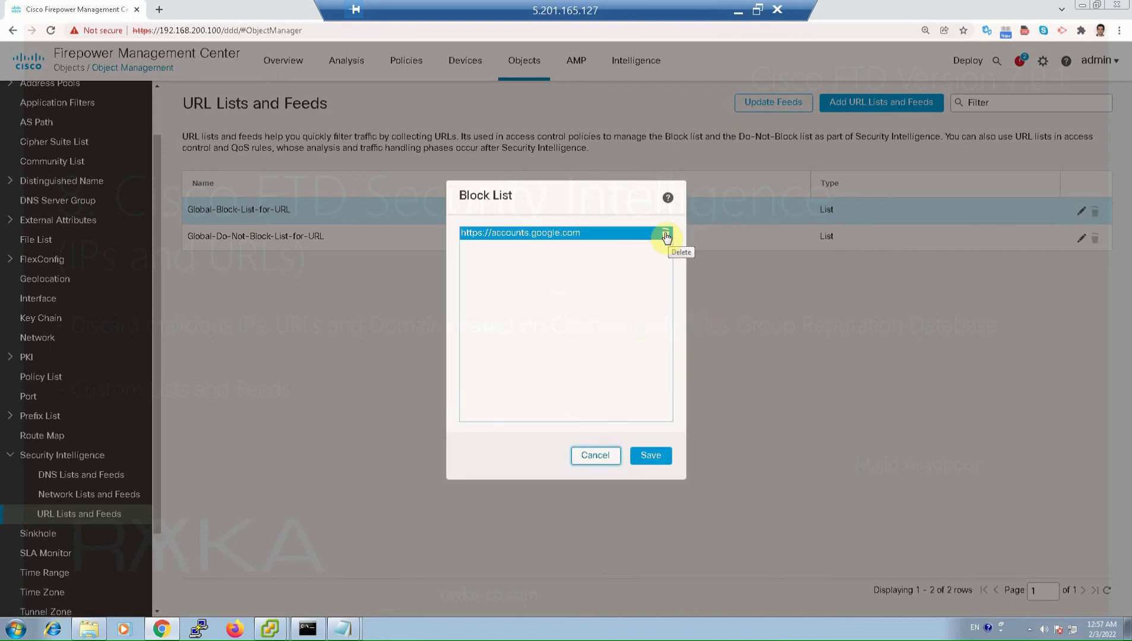
{"action": "left_click", "coordinate": [666, 235]}
{"action": "left_click", "coordinate": [649, 455]}
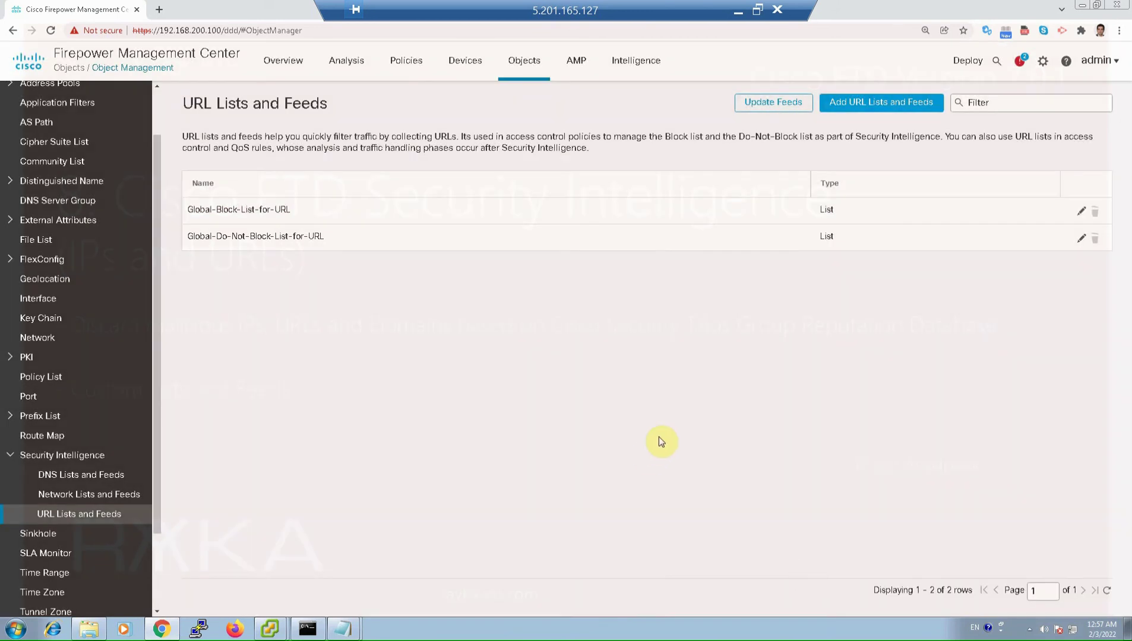
- Start a new URL list named block_urls and set its type to List
{"action": "left_click", "coordinate": [883, 104]}
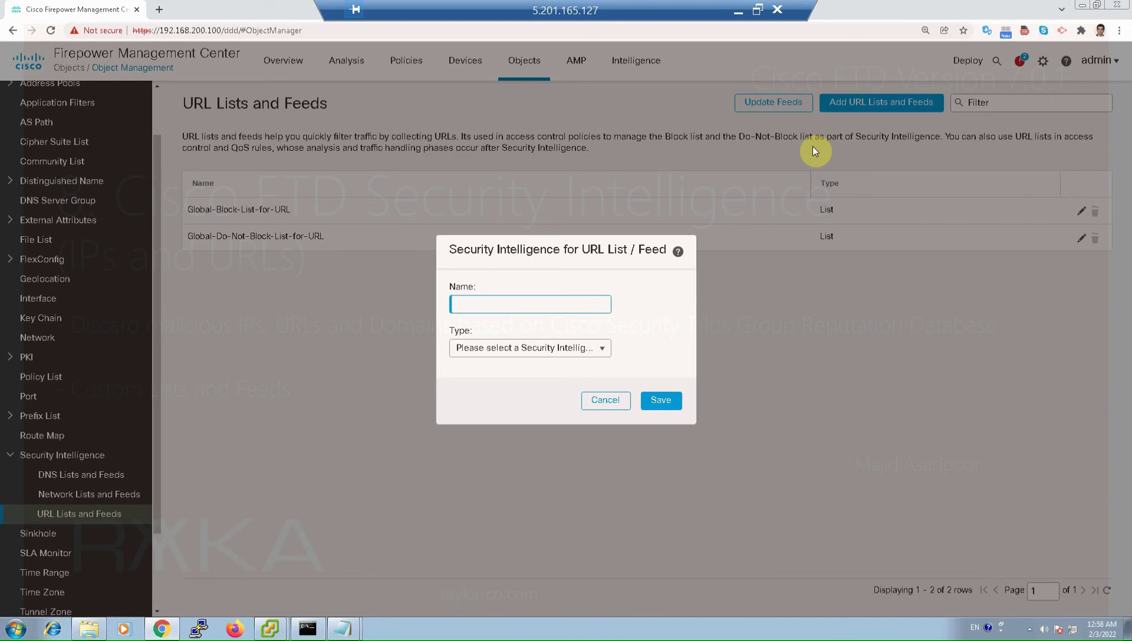
{"action": "key", "text": "Tab"}
{"action": "key", "text": "space"}
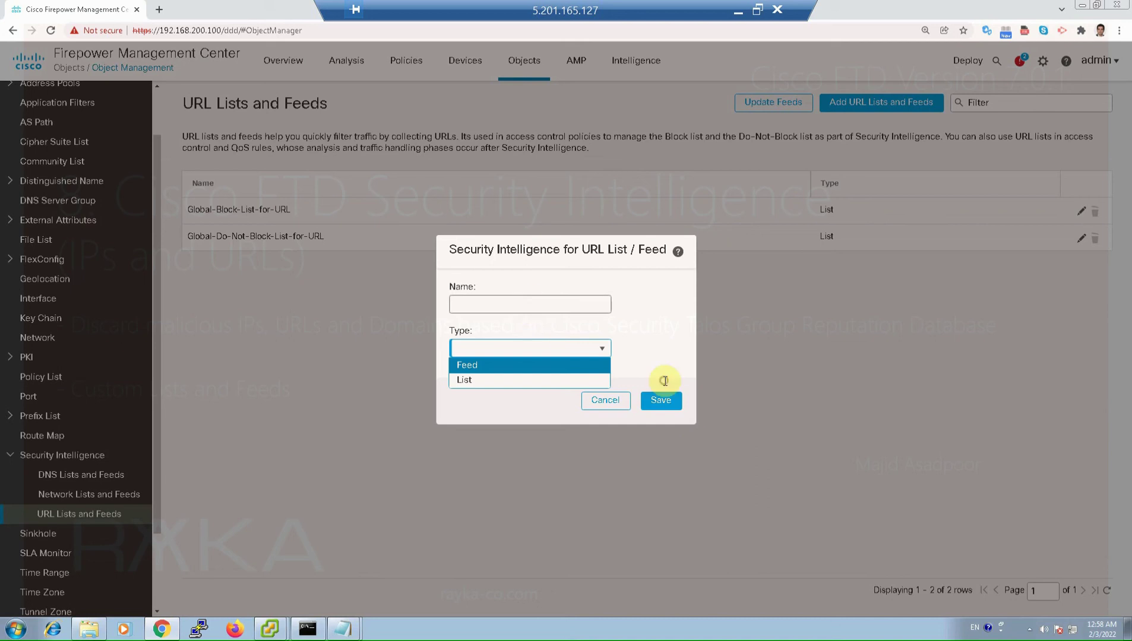
{"action": "key", "text": "shift+Tab"}
{"action": "type", "text": "bla"}
{"action": "key", "text": "BackSpace"}
{"action": "key", "text": "BackSpace"}
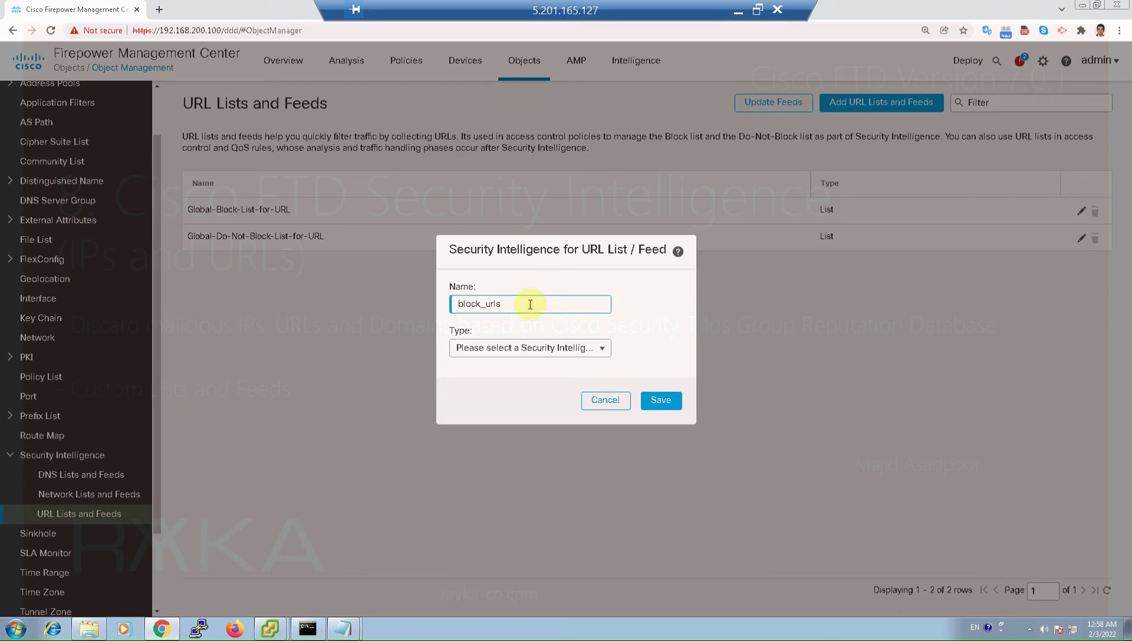
{"action": "left_click", "coordinate": [506, 350]}
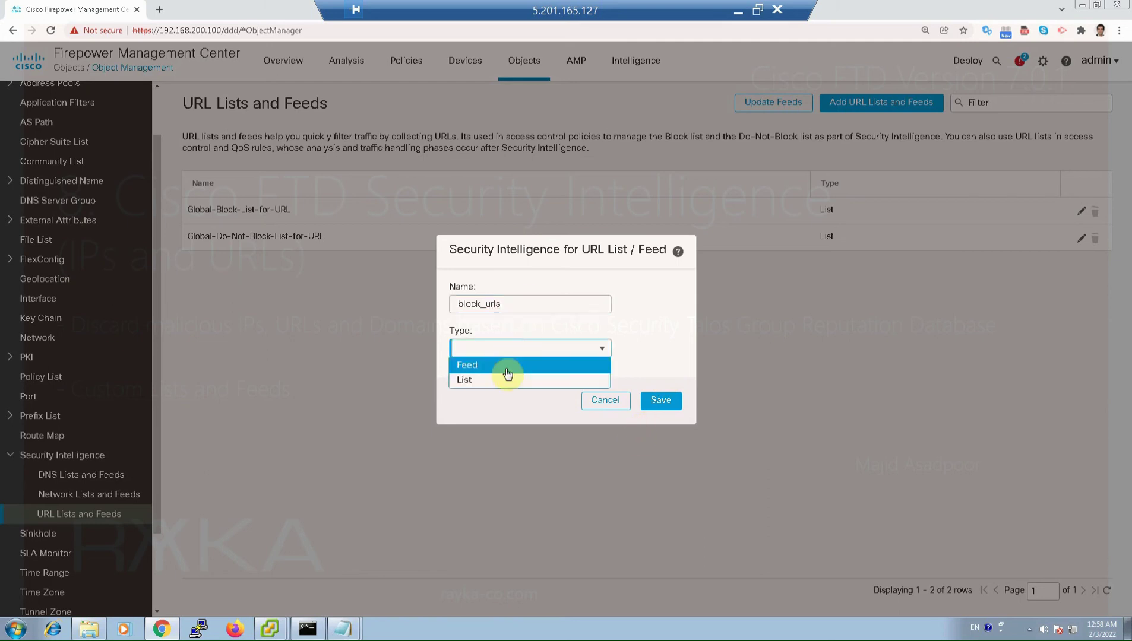
{"action": "key", "text": "Return"}
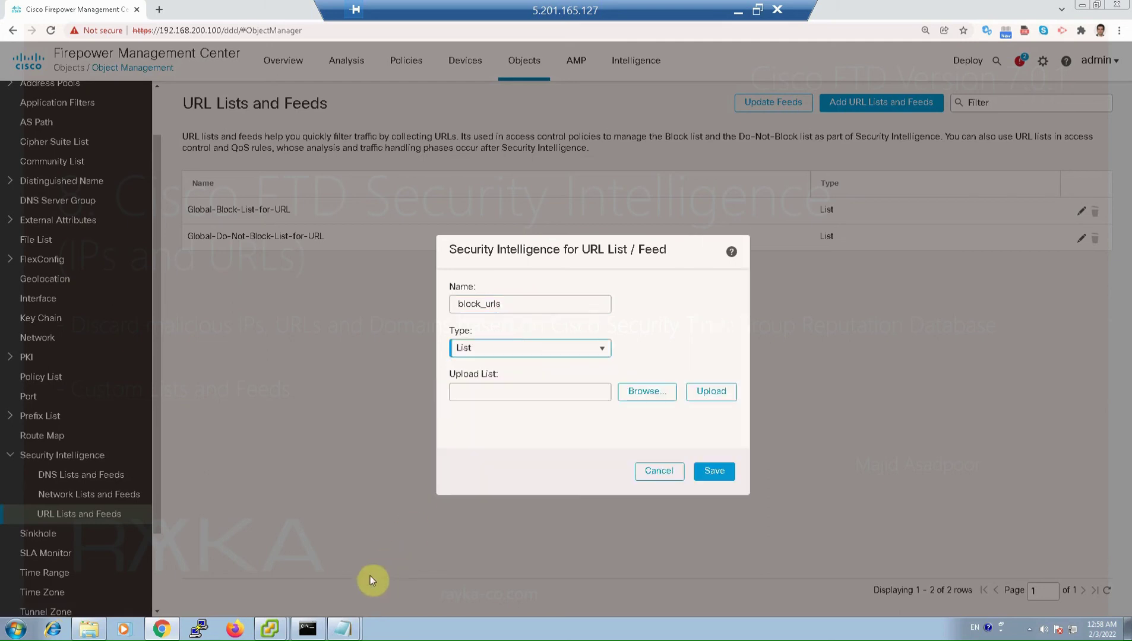
- Check the two rayka-co URLs in url.txt before uploading
{"action": "mouse_move", "coordinate": [343, 627]}
{"action": "left_click", "coordinate": [338, 604]}
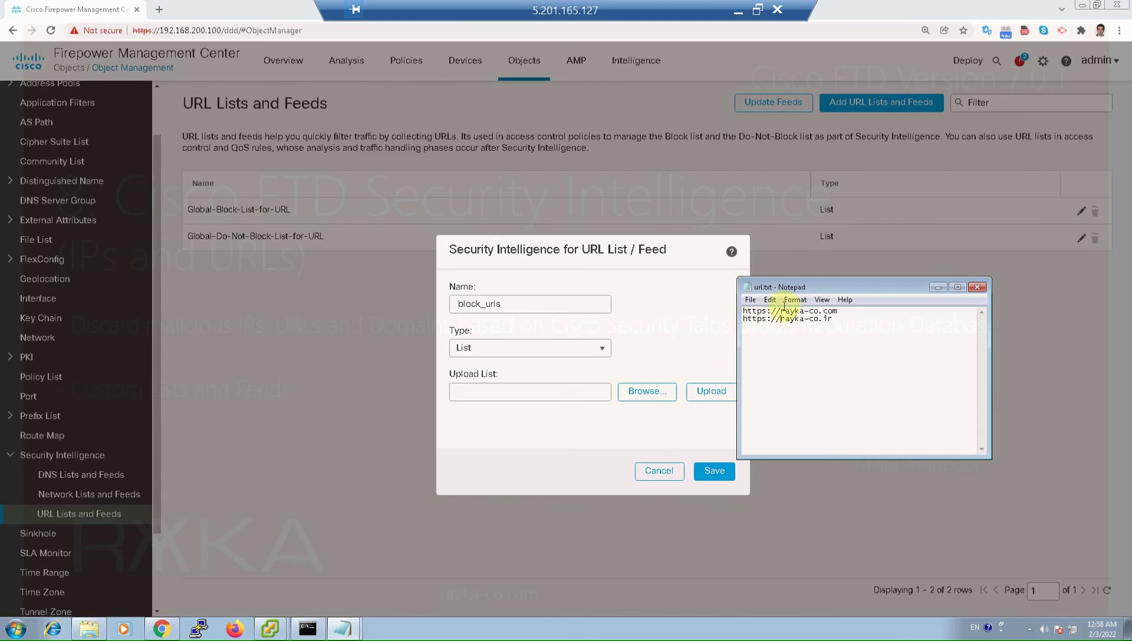
{"action": "double_click", "coordinate": [826, 319]}
{"action": "key", "text": "ctrl+a"}
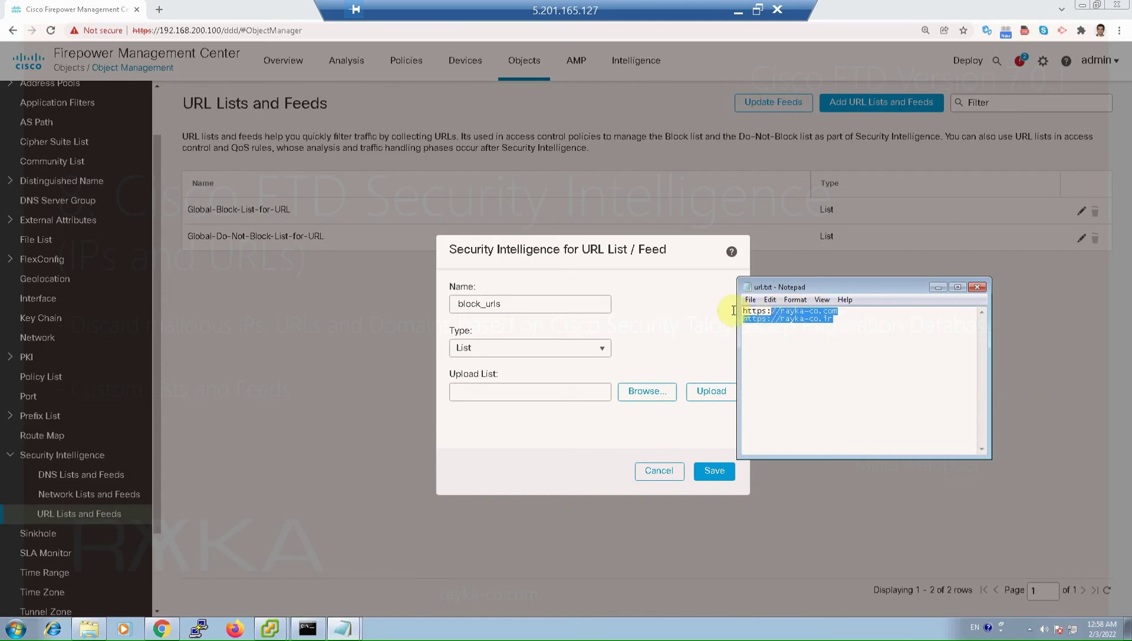
{"action": "left_click", "coordinate": [811, 313]}
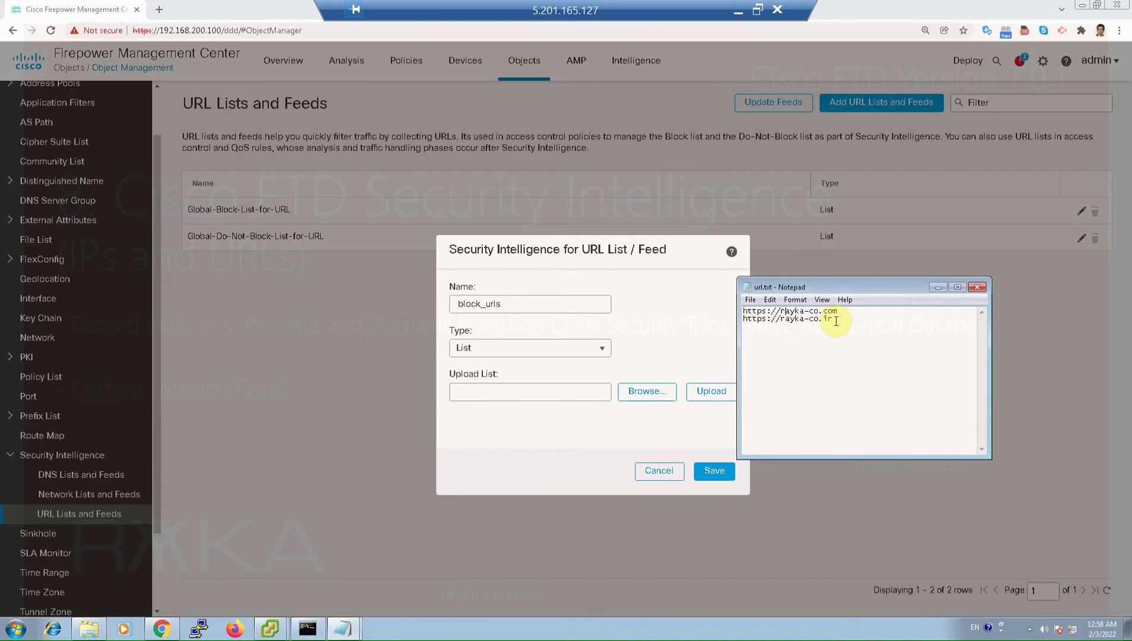
{"action": "left_click", "coordinate": [830, 489]}
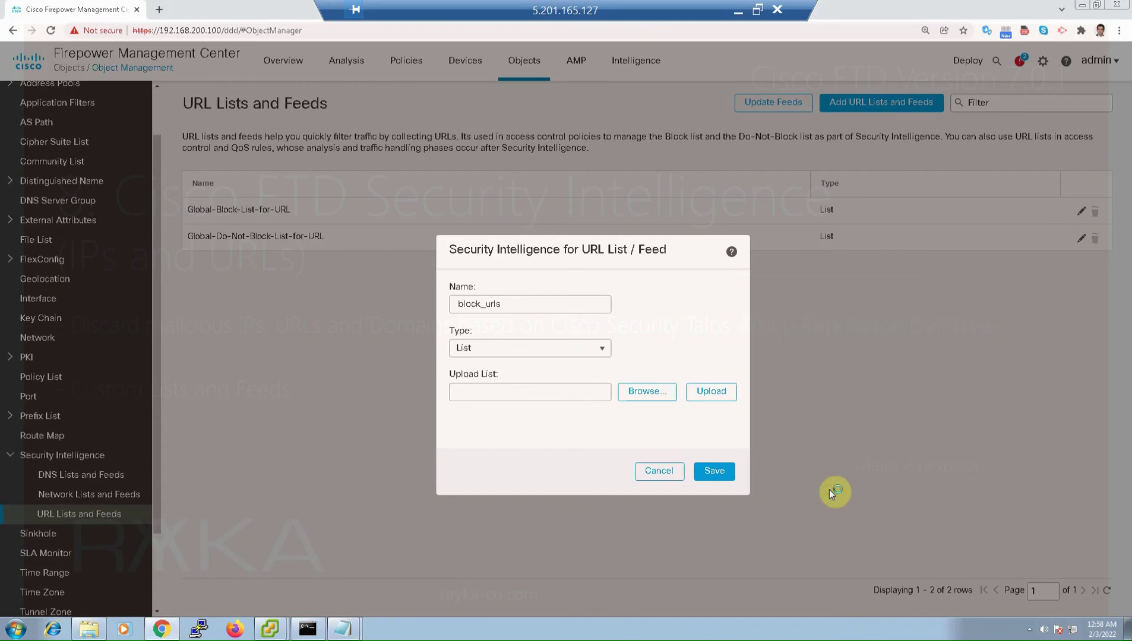
- Upload url.txt into block_urls and save the new URL list
{"action": "left_click", "coordinate": [659, 394]}
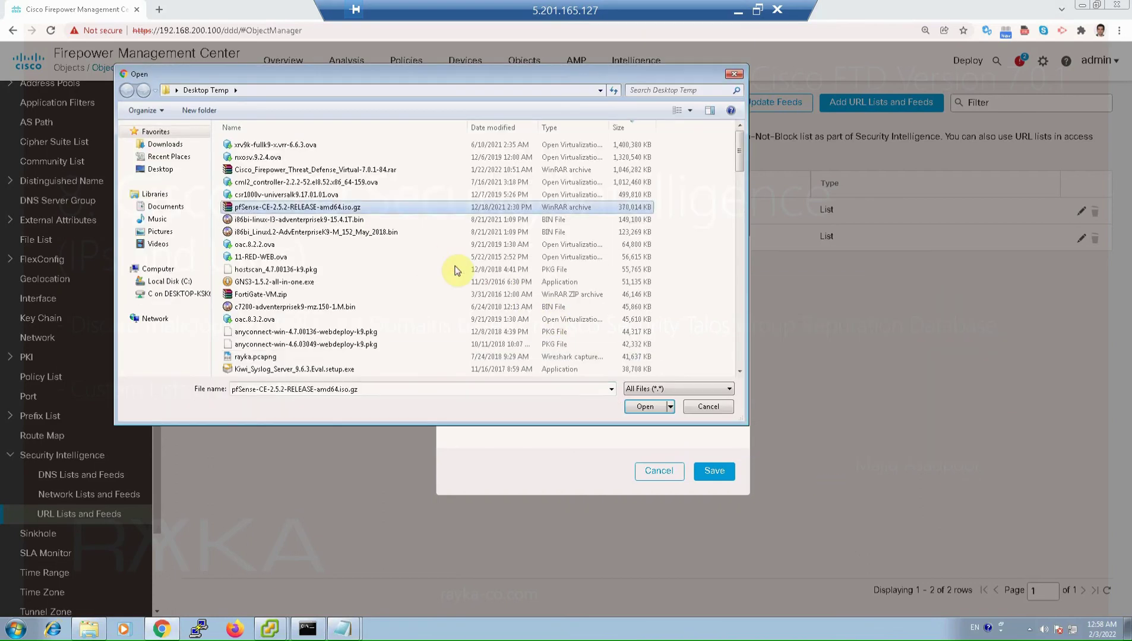
{"action": "key", "text": "u"}
{"action": "key", "text": "Return"}
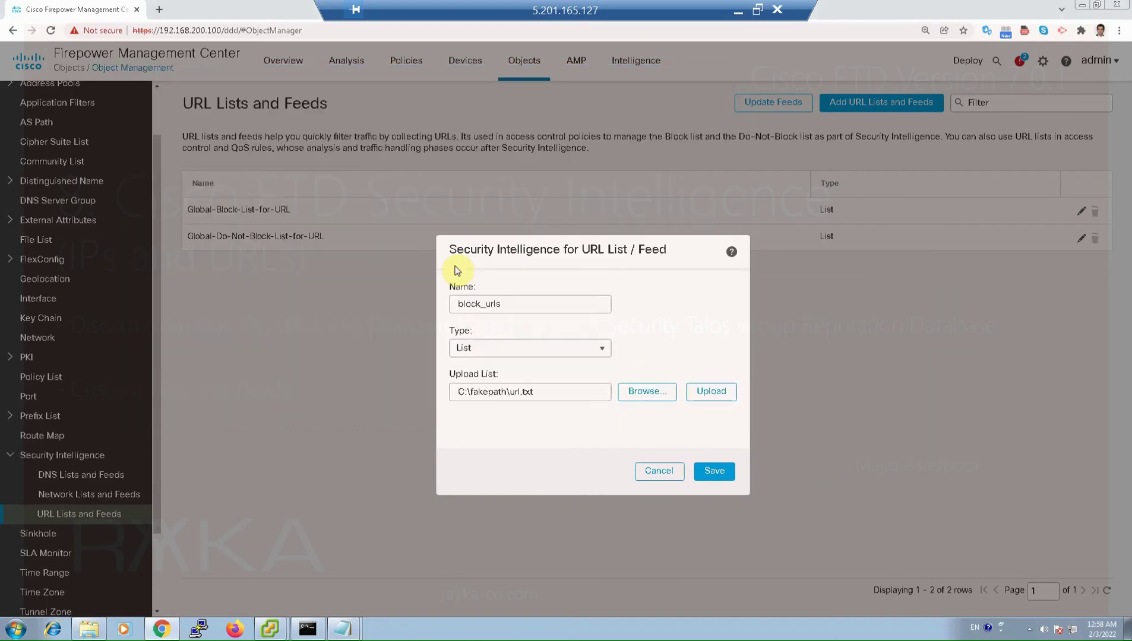
{"action": "left_click", "coordinate": [704, 392]}
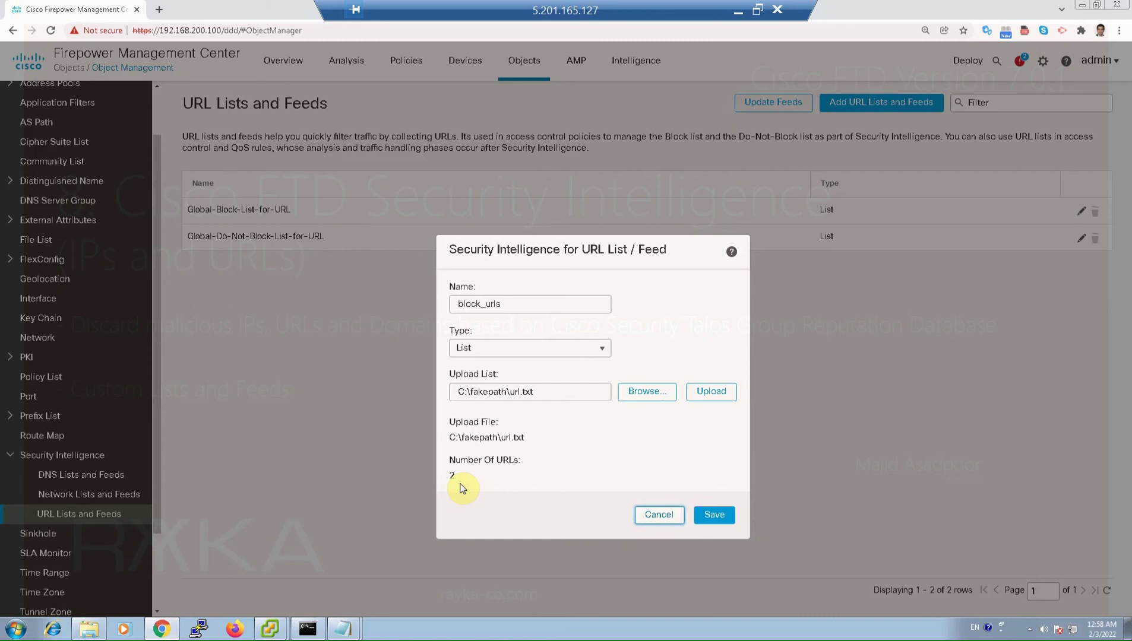
{"action": "left_click", "coordinate": [715, 515]}
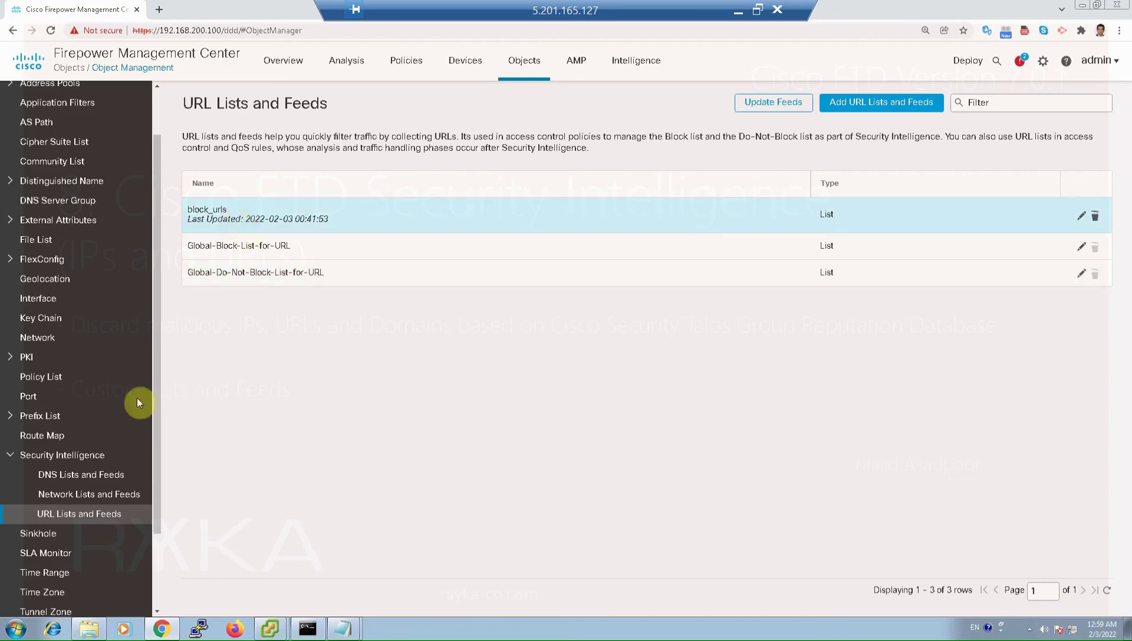
{"action": "left_click", "coordinate": [105, 494]}
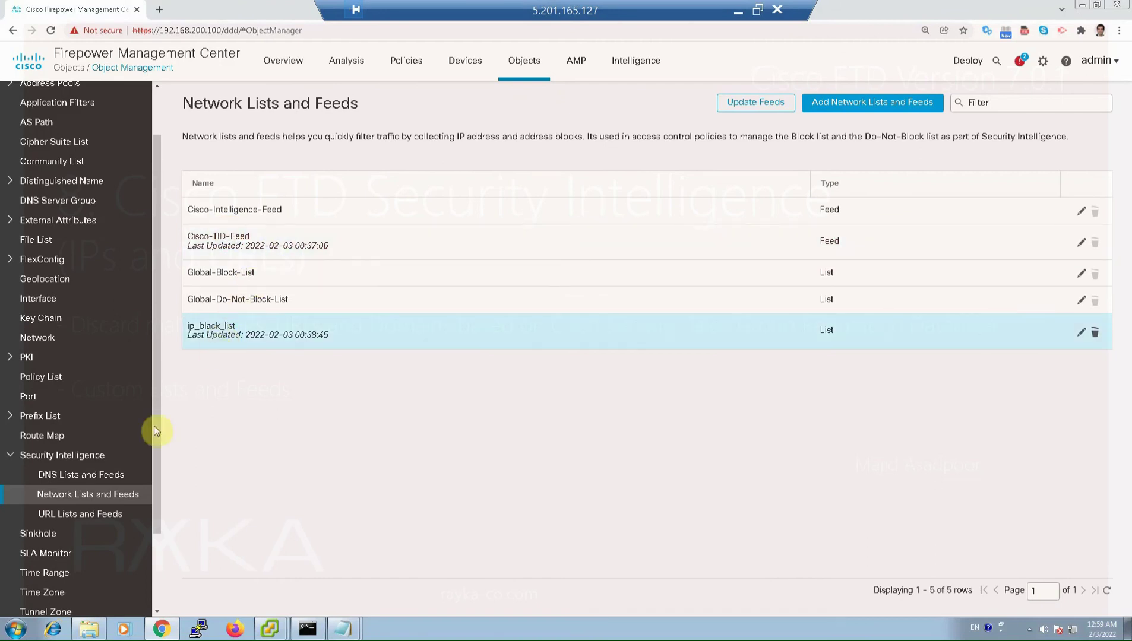
- Return to URL Lists and Feeds to confirm block_urls, then show the Policies menu
{"action": "left_click", "coordinate": [113, 514]}
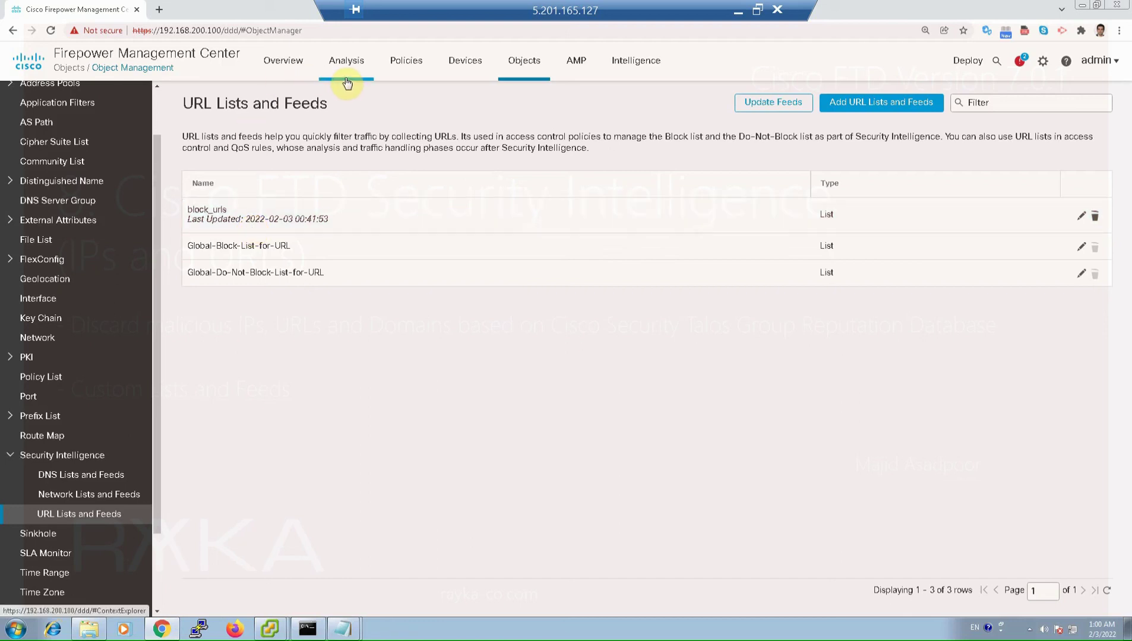
{"action": "left_click", "coordinate": [406, 60]}
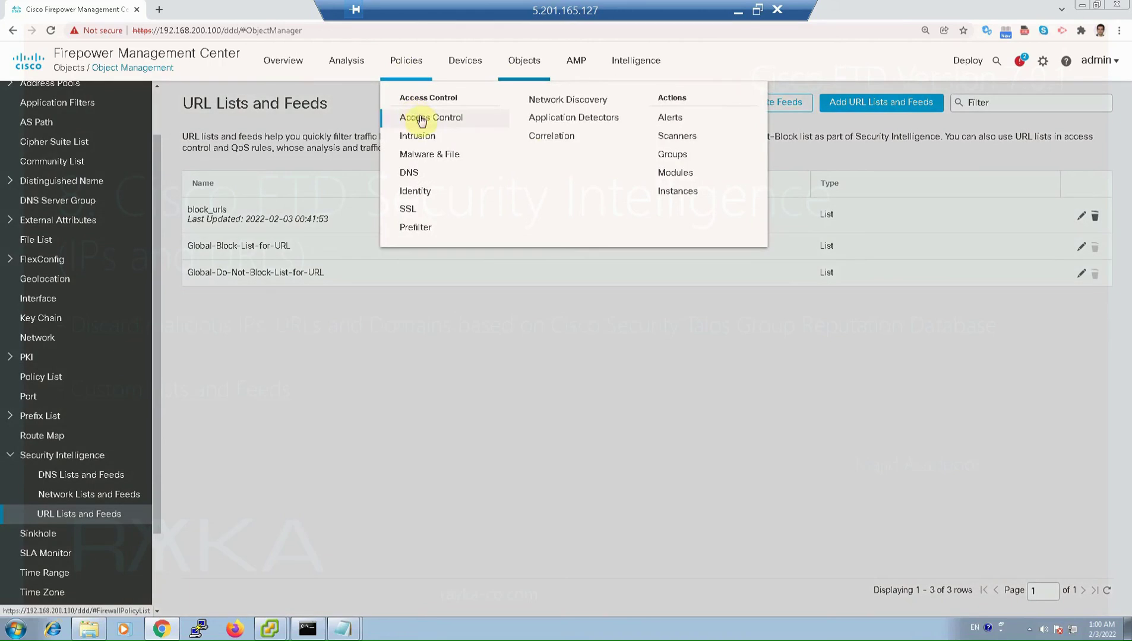
- Edit access control policy ACL Policy1 and drag its permit_all rule to a new position
{"action": "left_click", "coordinate": [421, 119]}
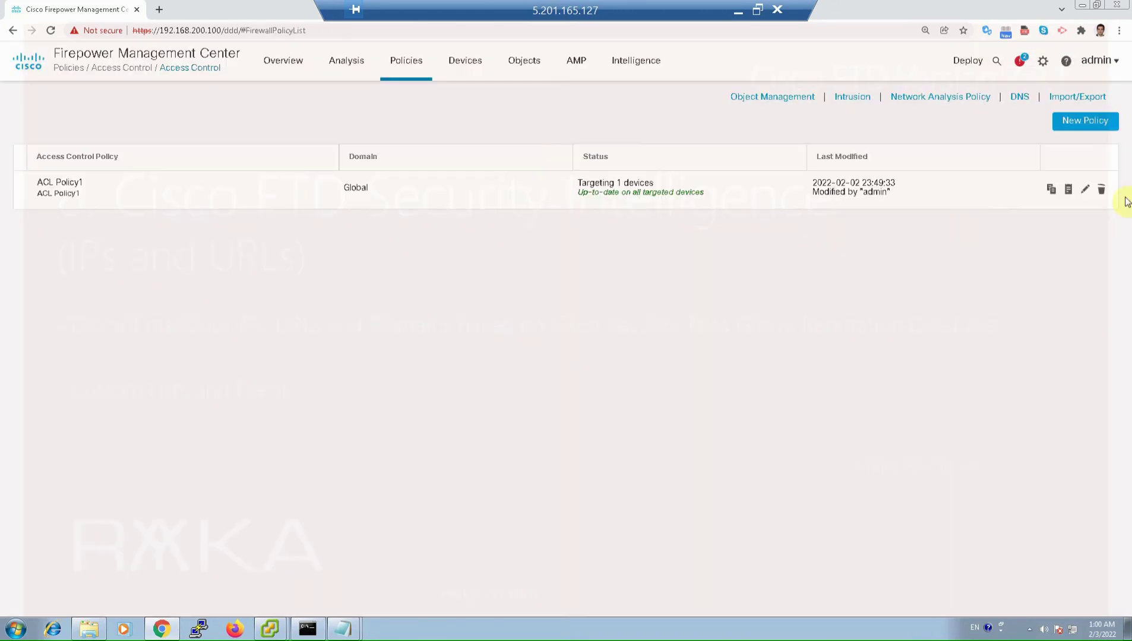
{"action": "left_click", "coordinate": [1085, 189]}
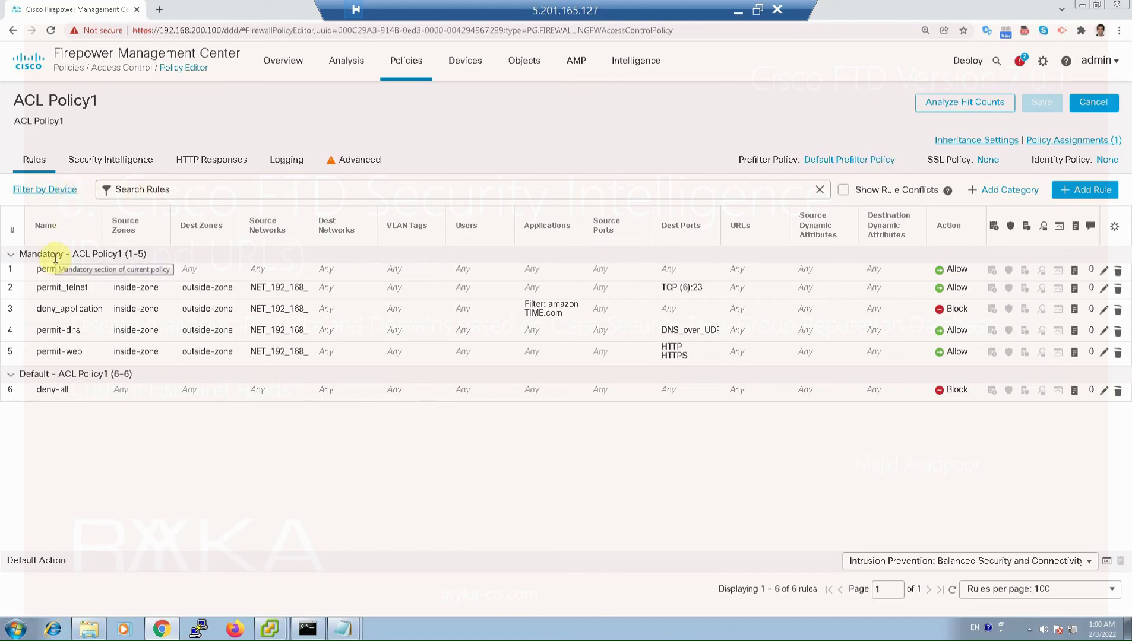
{"action": "left_click", "coordinate": [70, 271]}
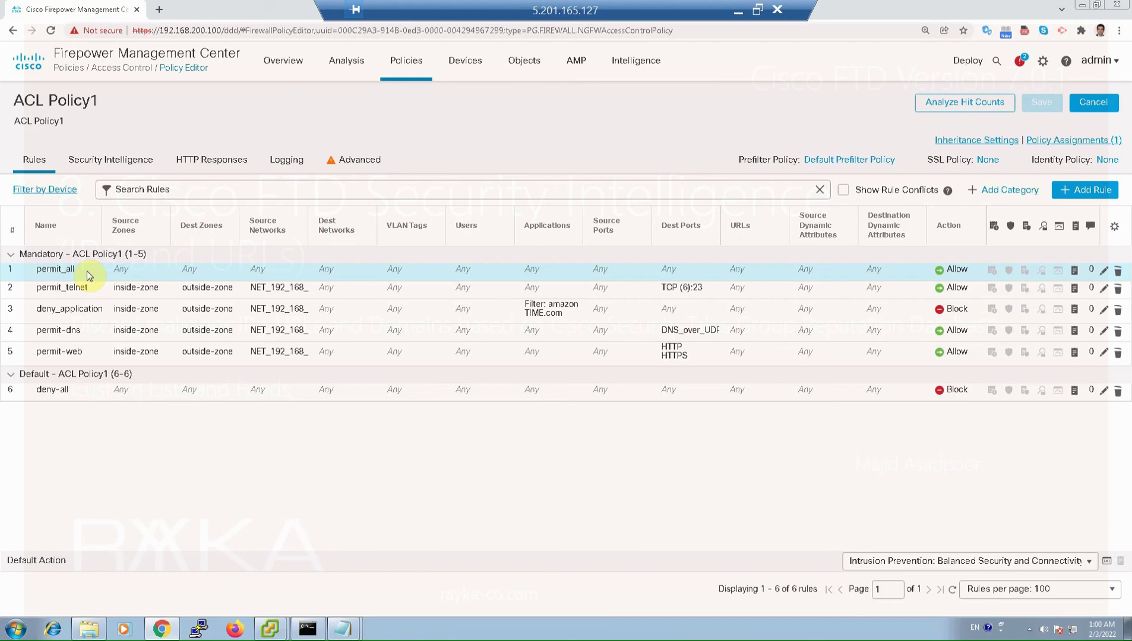
{"action": "left_click_drag", "start_coordinate": [87, 271], "coordinate": [430, 272]}
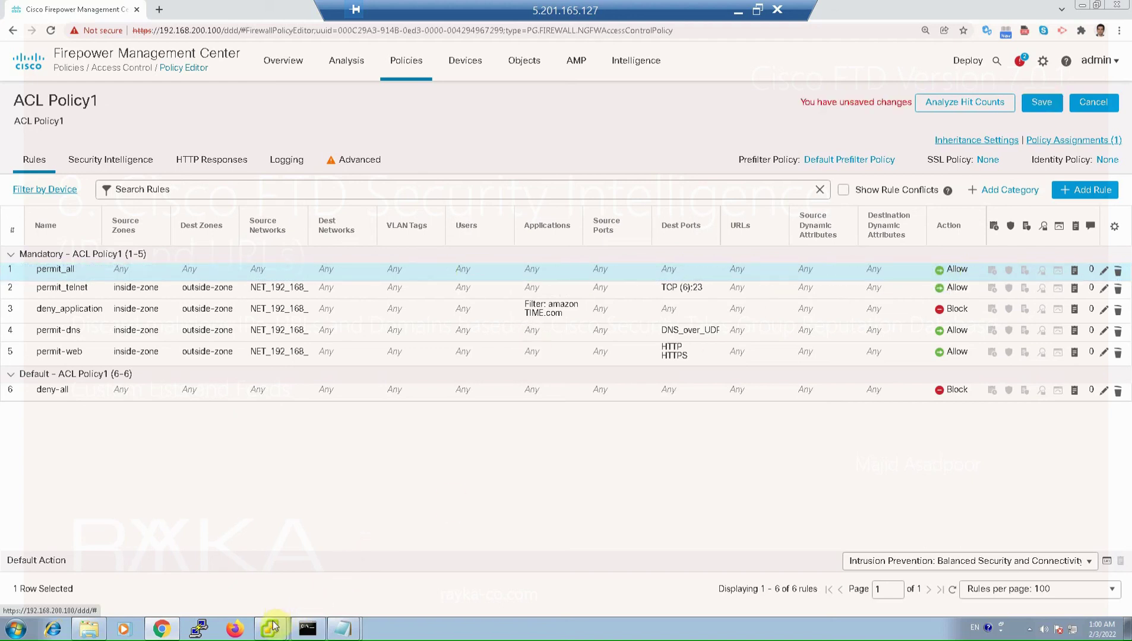
{"action": "mouse_move", "coordinate": [271, 626]}
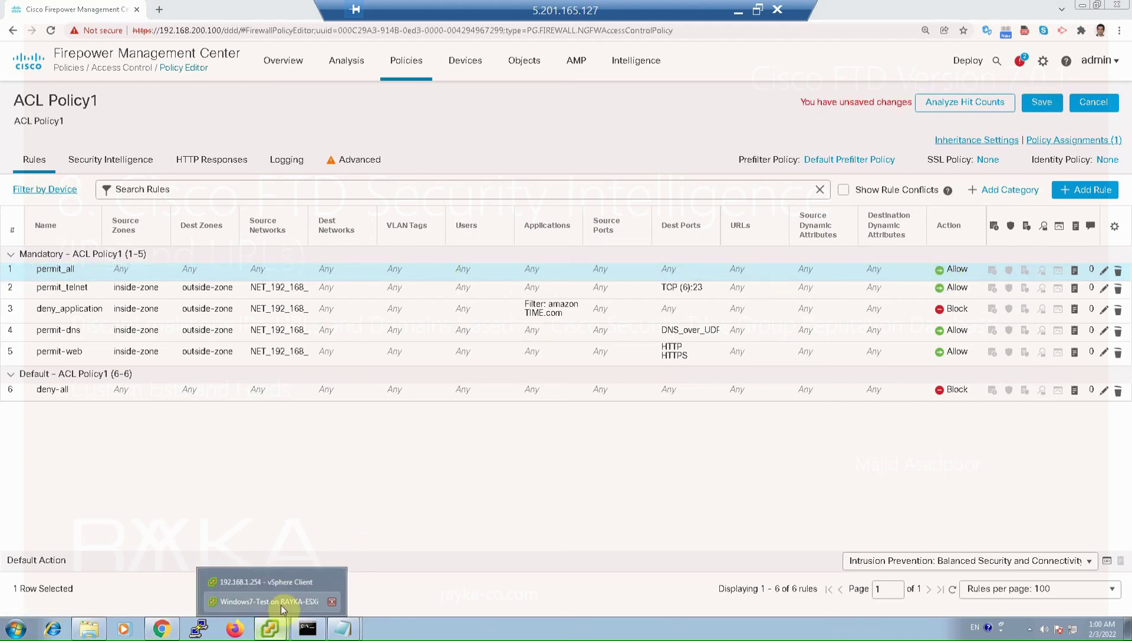
- In the Windows7-Test VM, reload the website in the browser to check it loads
{"action": "left_click", "coordinate": [282, 606]}
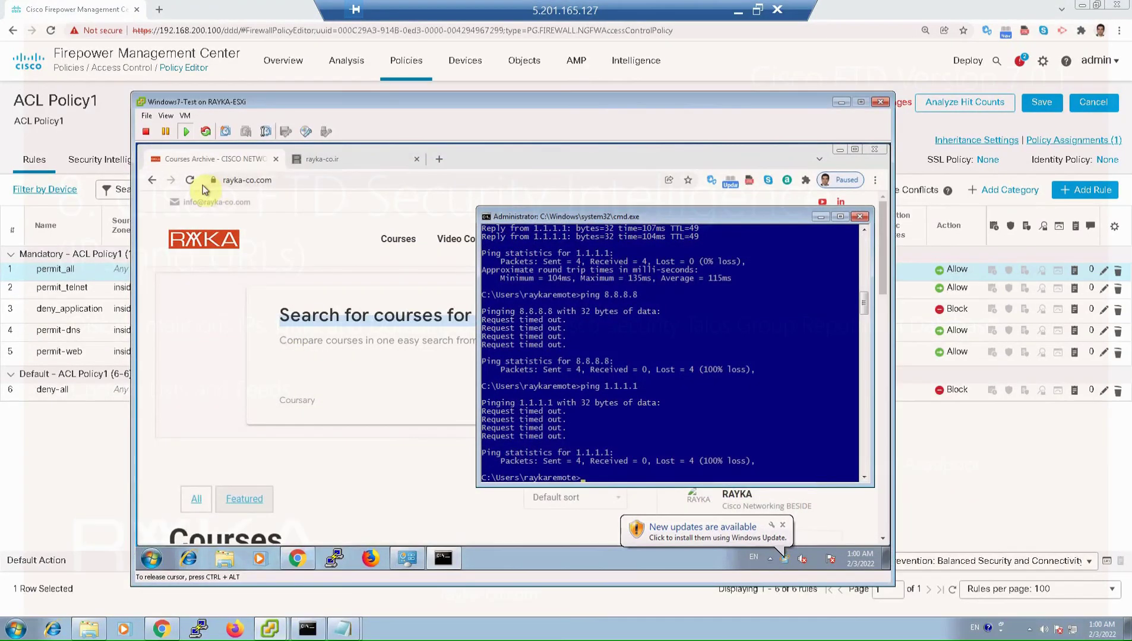
{"action": "left_click", "coordinate": [236, 227]}
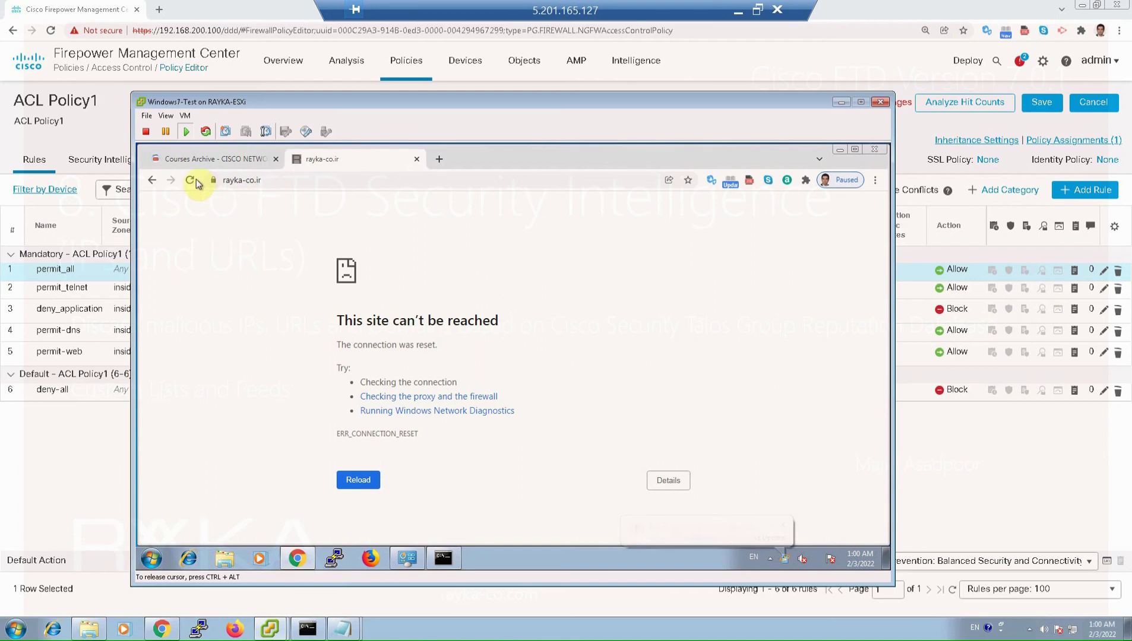
{"action": "left_click", "coordinate": [190, 180]}
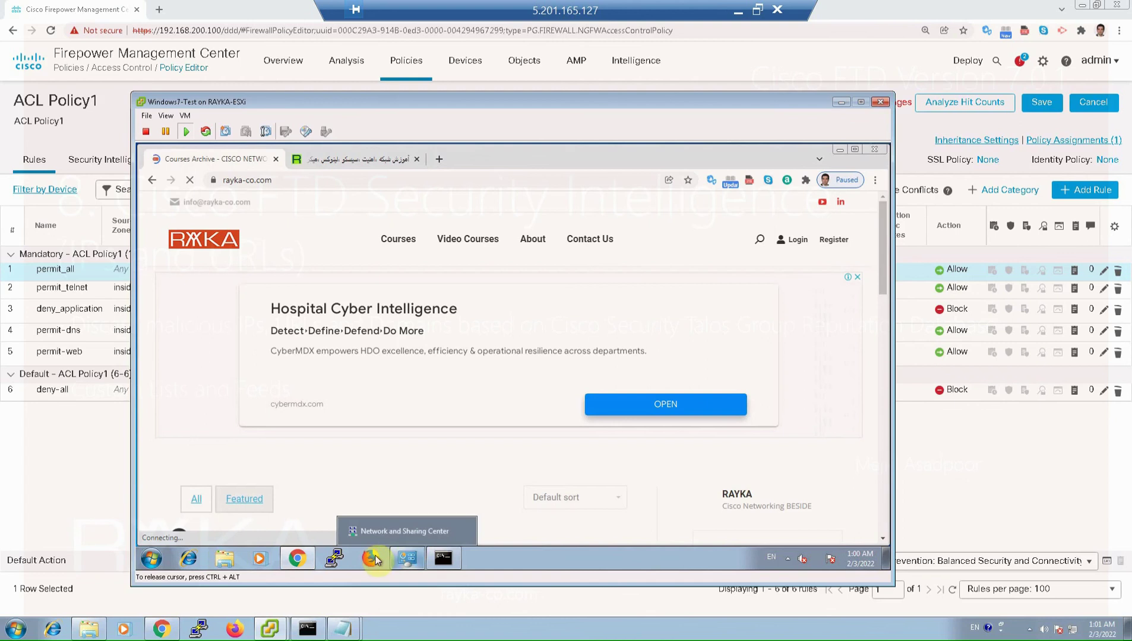
- Confirm pings to 1.1.1.1 and 8.8.8.8 succeed, then open ACL Policy1's Security Intelligence tab
{"action": "left_click", "coordinate": [443, 558]}
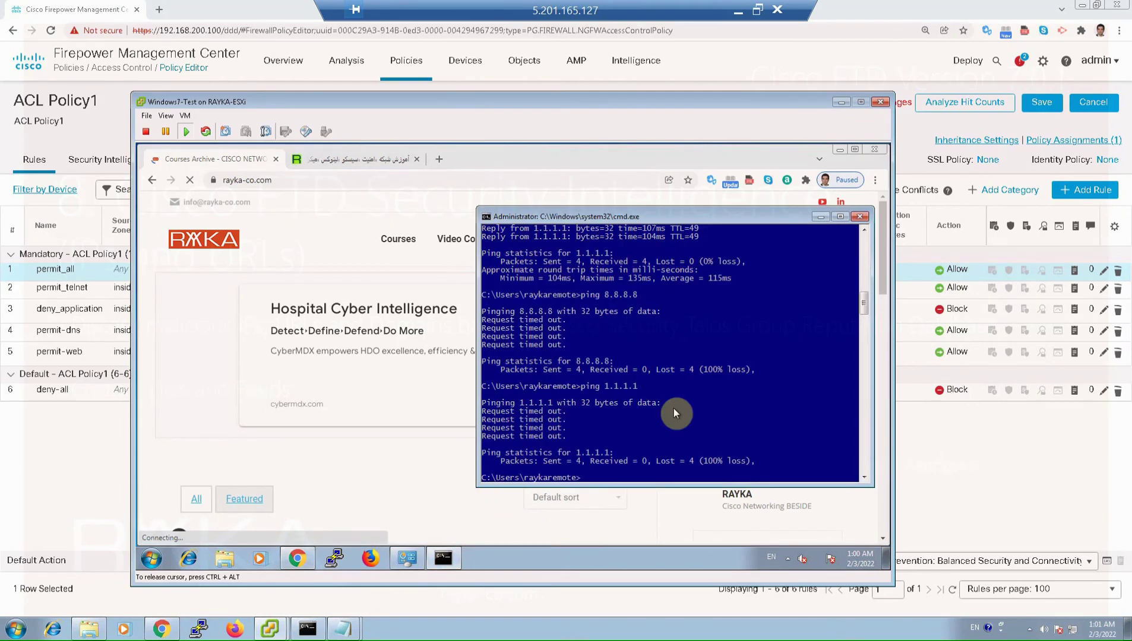
{"action": "key", "text": "Up"}
{"action": "key", "text": "Return"}
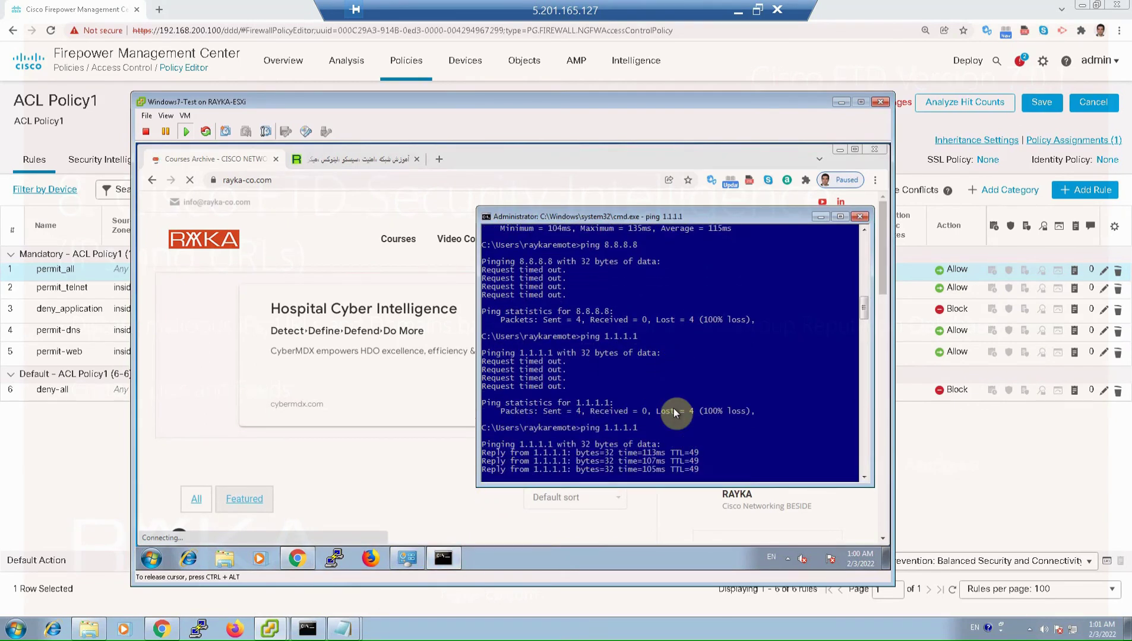
{"action": "key", "text": "Up"}
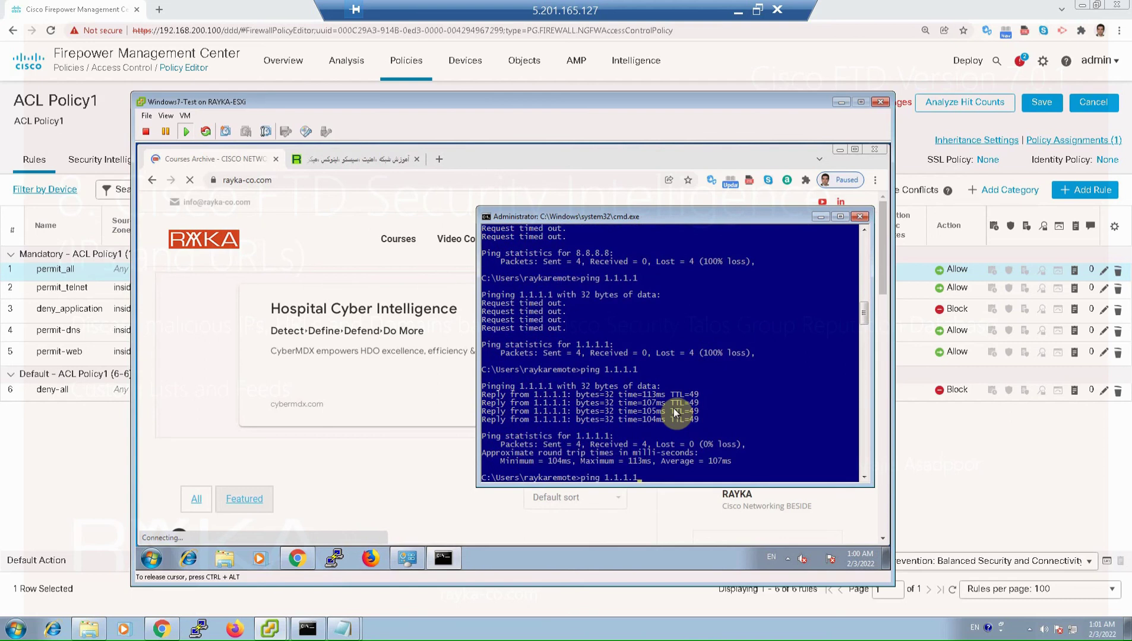
{"action": "key", "text": "Return"}
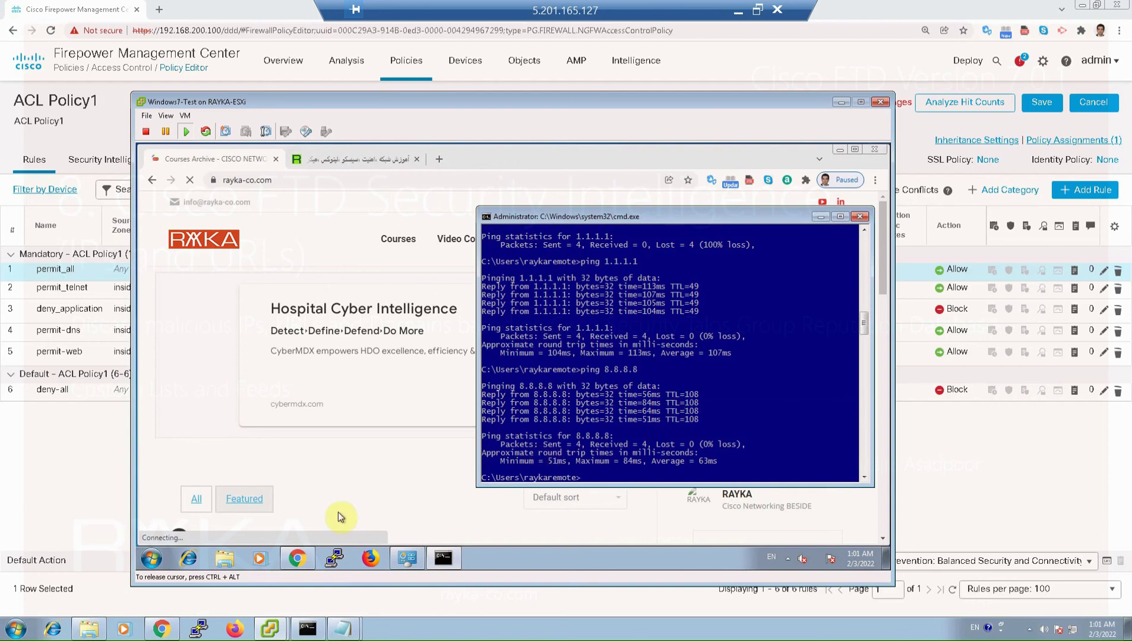
{"action": "left_click", "coordinate": [77, 463]}
{"action": "left_click", "coordinate": [118, 167]}
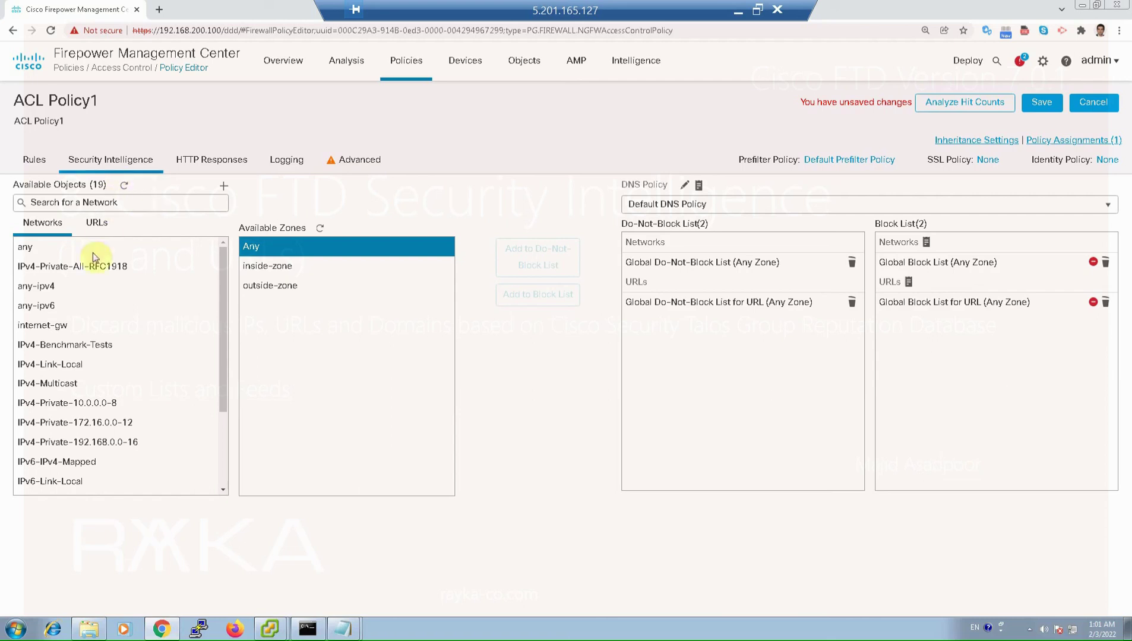
- Block-list the ip_black_list network object and the block_urls URL object, then save ACL Policy1
{"action": "left_click", "coordinate": [137, 481]}
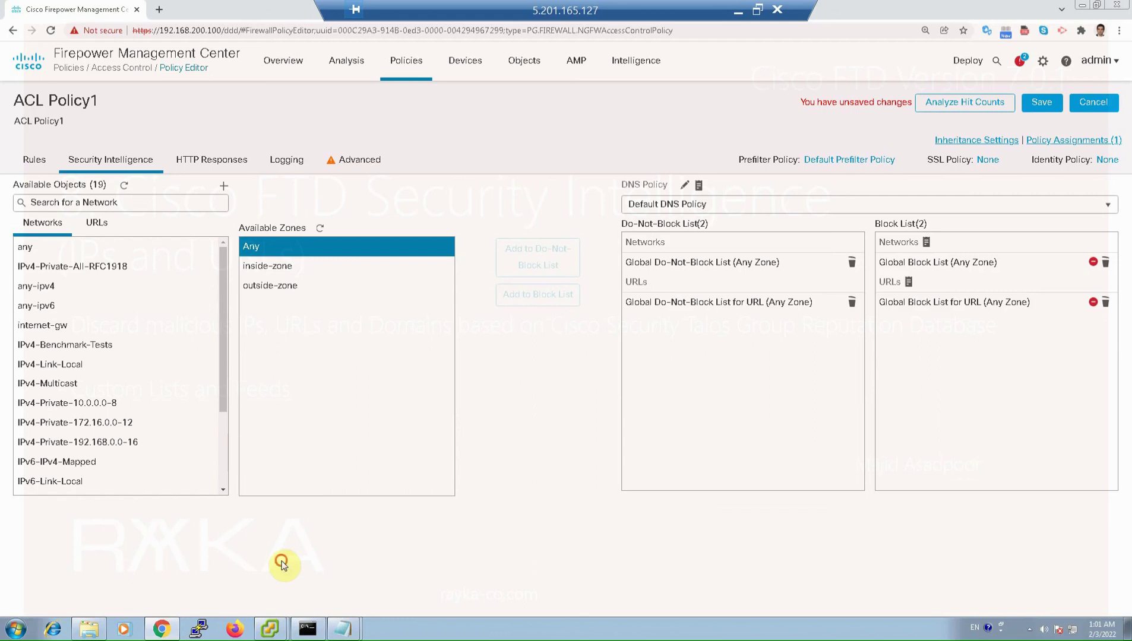
{"action": "scroll", "coordinate": [192, 458], "scroll_direction": "down", "scroll_amount": 2}
{"action": "left_click", "coordinate": [95, 485]}
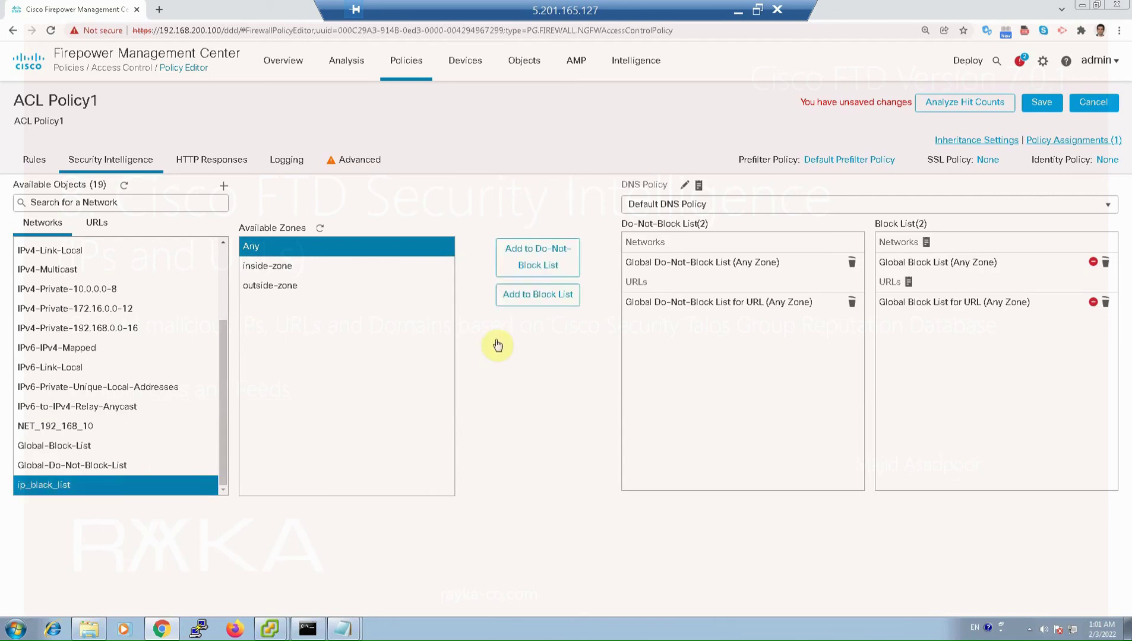
{"action": "left_click", "coordinate": [534, 295]}
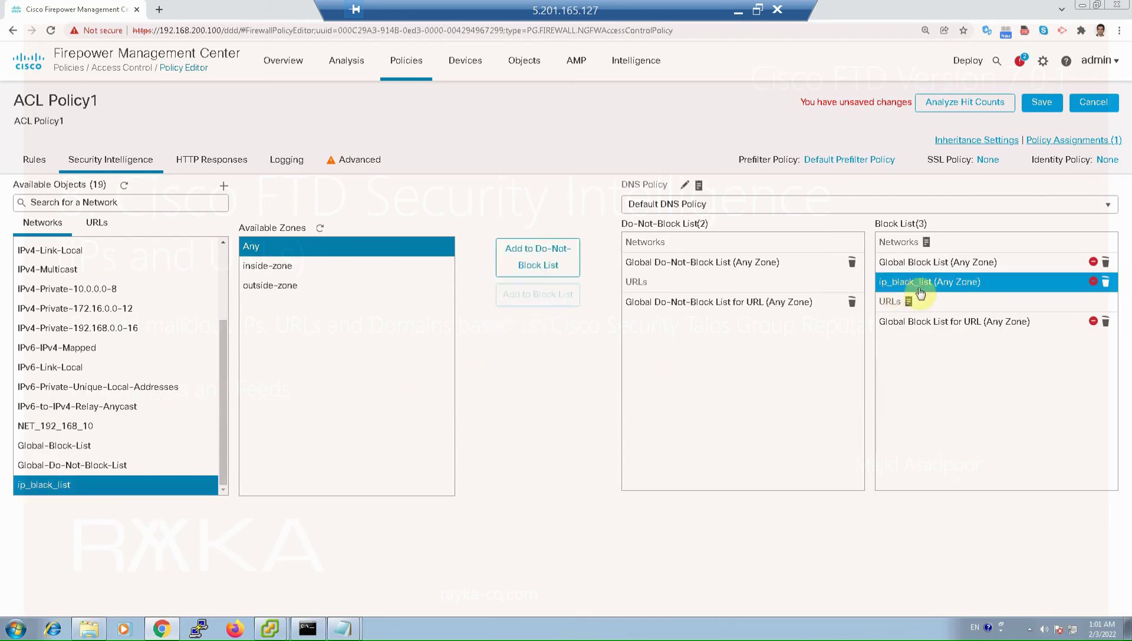
{"action": "left_click", "coordinate": [92, 229]}
{"action": "left_click", "coordinate": [57, 287]}
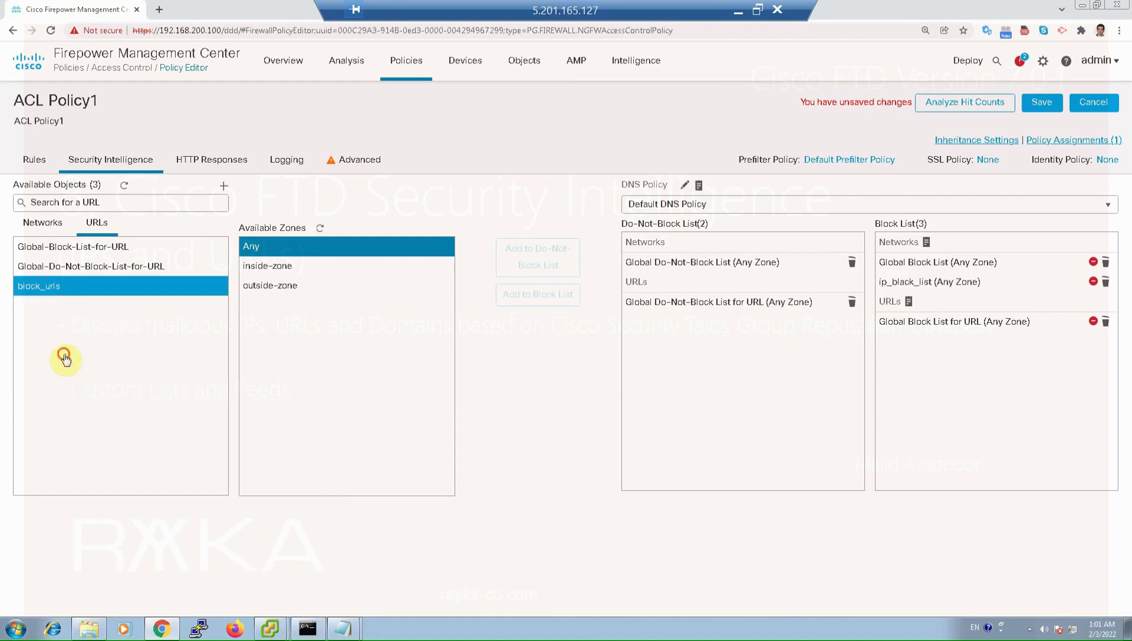
{"action": "left_click", "coordinate": [543, 297]}
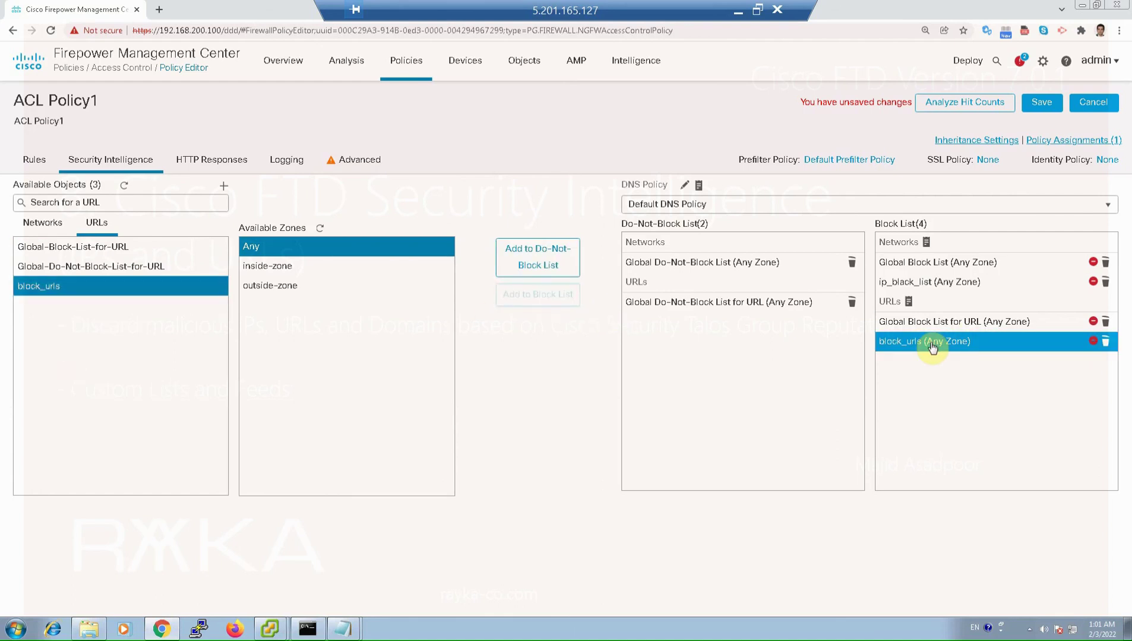
{"action": "left_click", "coordinate": [1042, 103]}
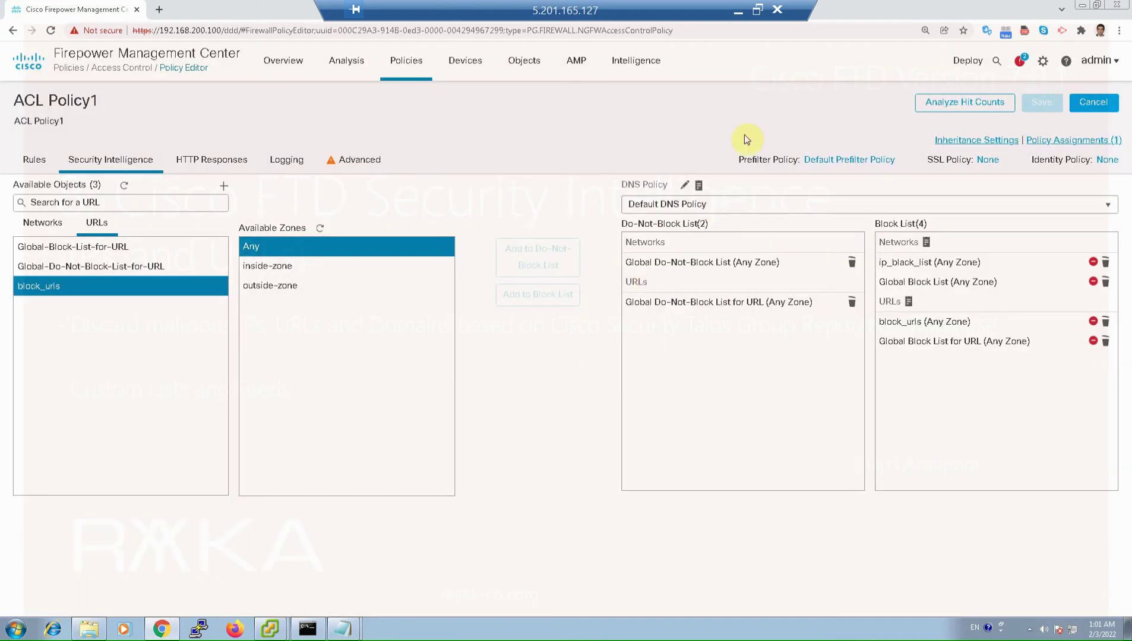
- Deploy the policy to device 192.168.200.101, then switch to the Windows7-Test VM console
{"action": "left_click", "coordinate": [969, 76]}
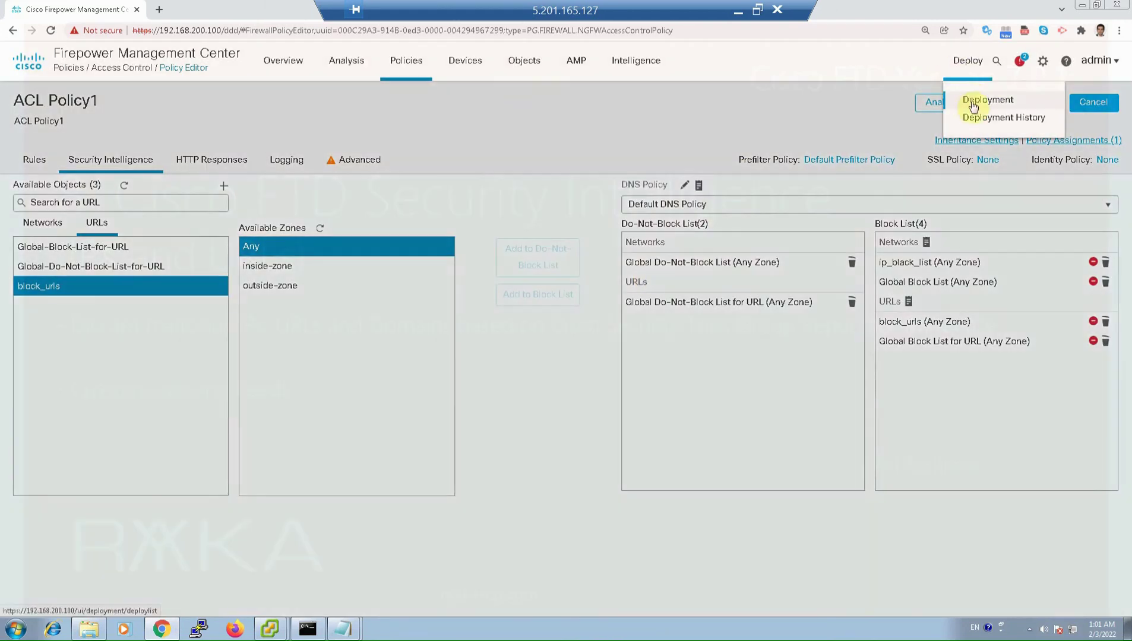
{"action": "left_click", "coordinate": [986, 100]}
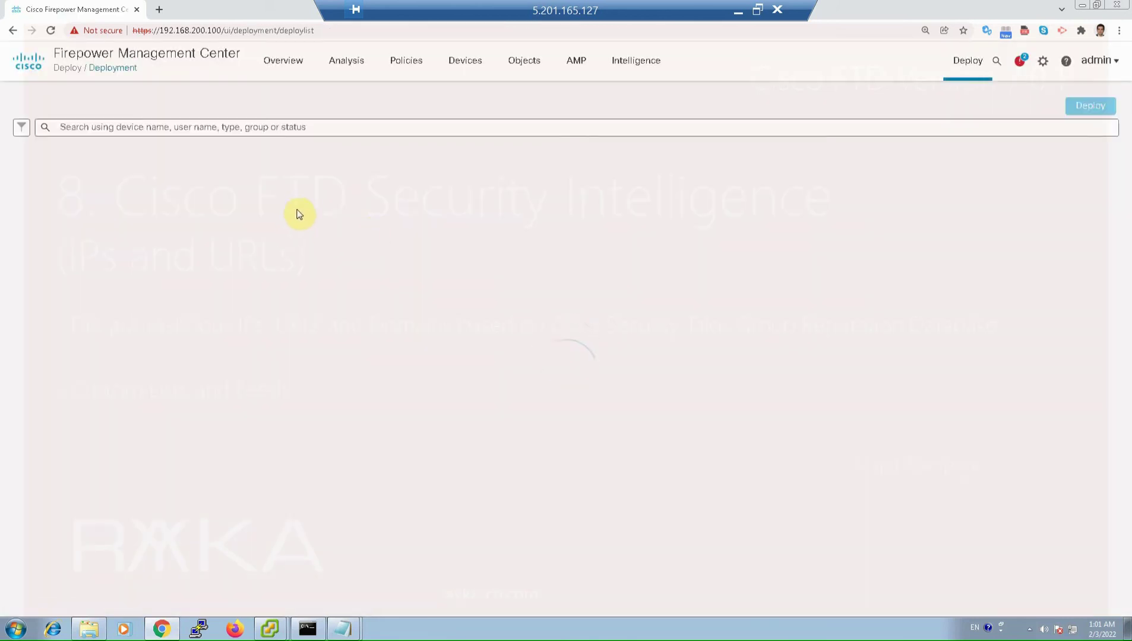
{"action": "left_click", "coordinate": [48, 171]}
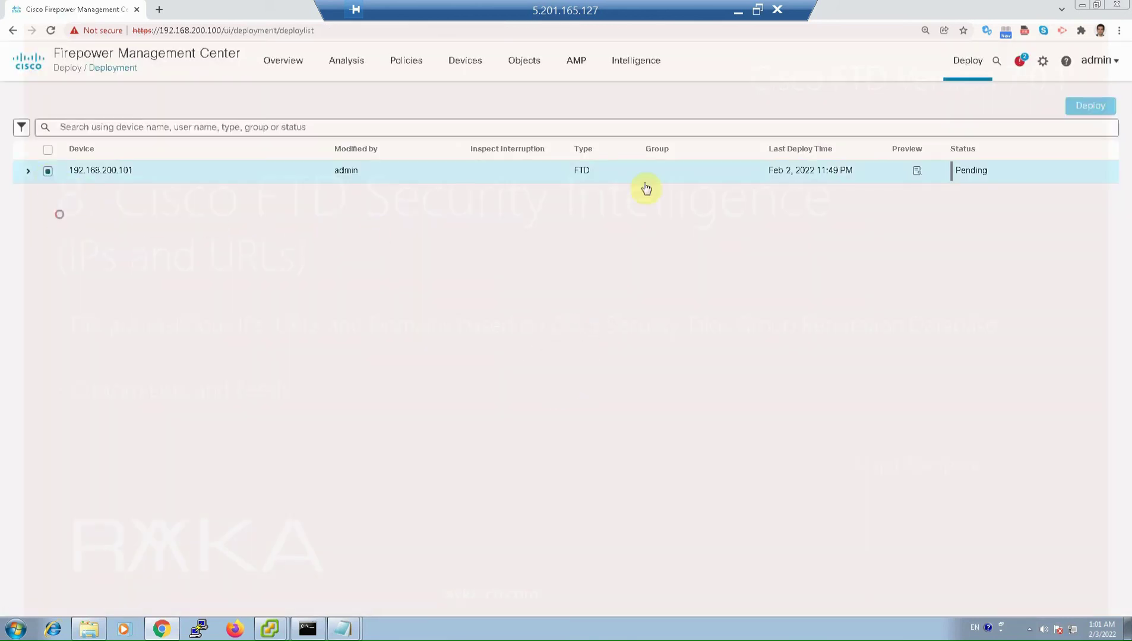
{"action": "left_click", "coordinate": [1090, 108]}
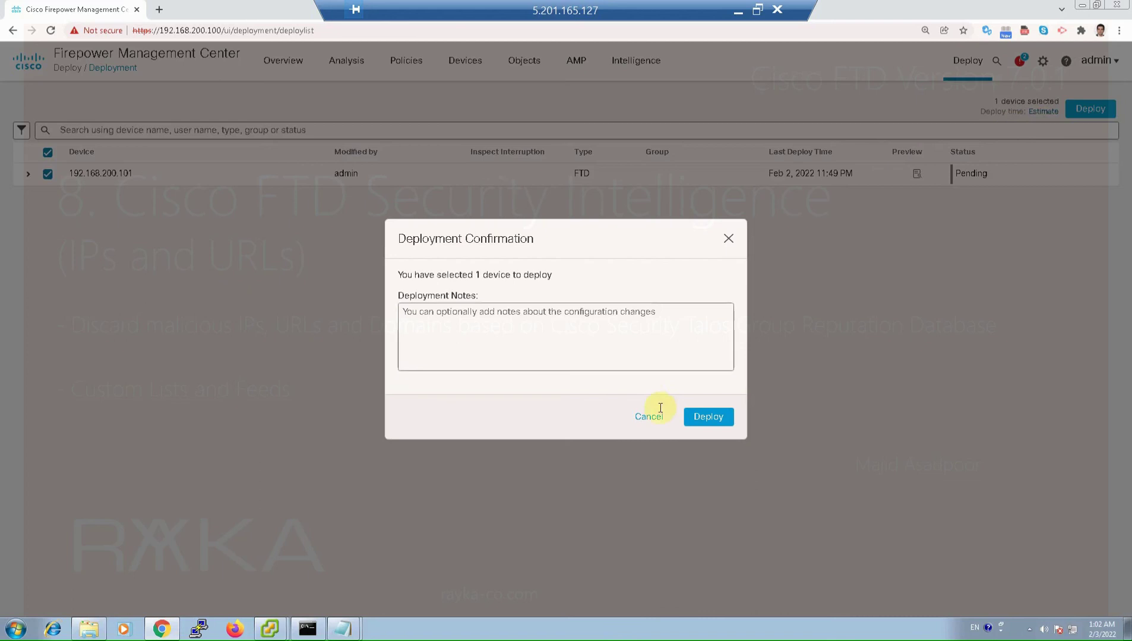
{"action": "left_click", "coordinate": [707, 420]}
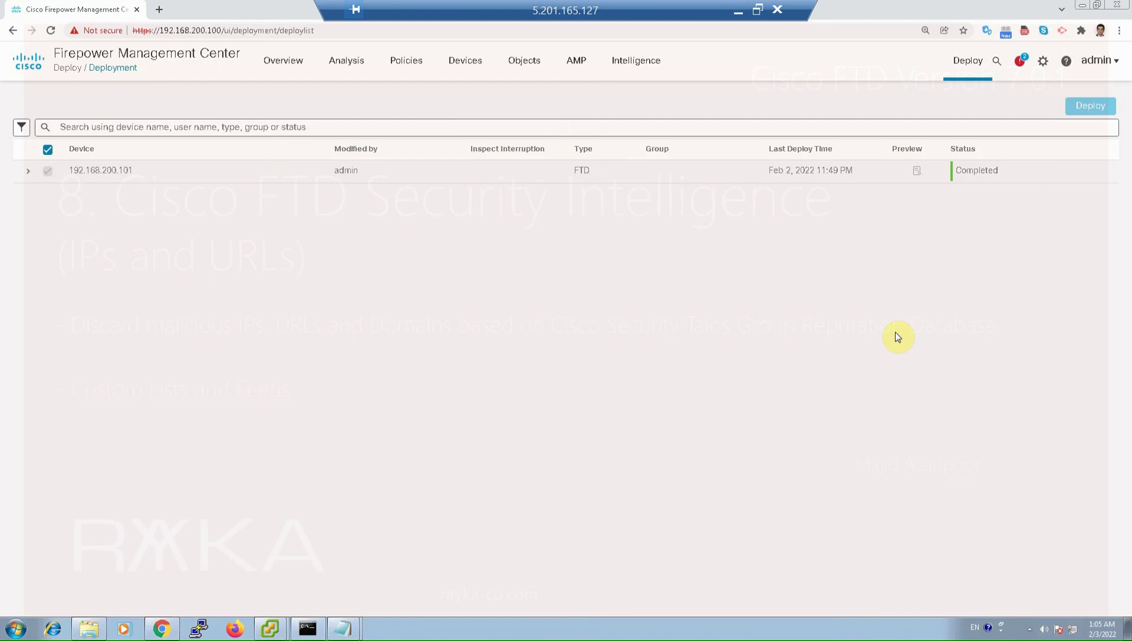
{"action": "left_click", "coordinate": [281, 635]}
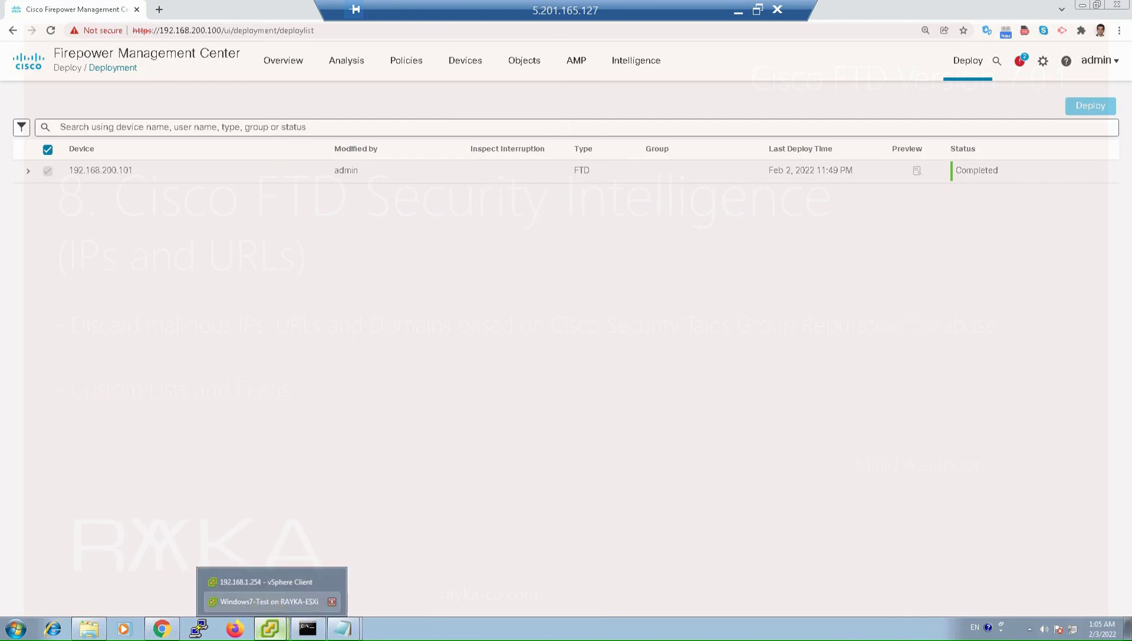
{"action": "left_click", "coordinate": [269, 602]}
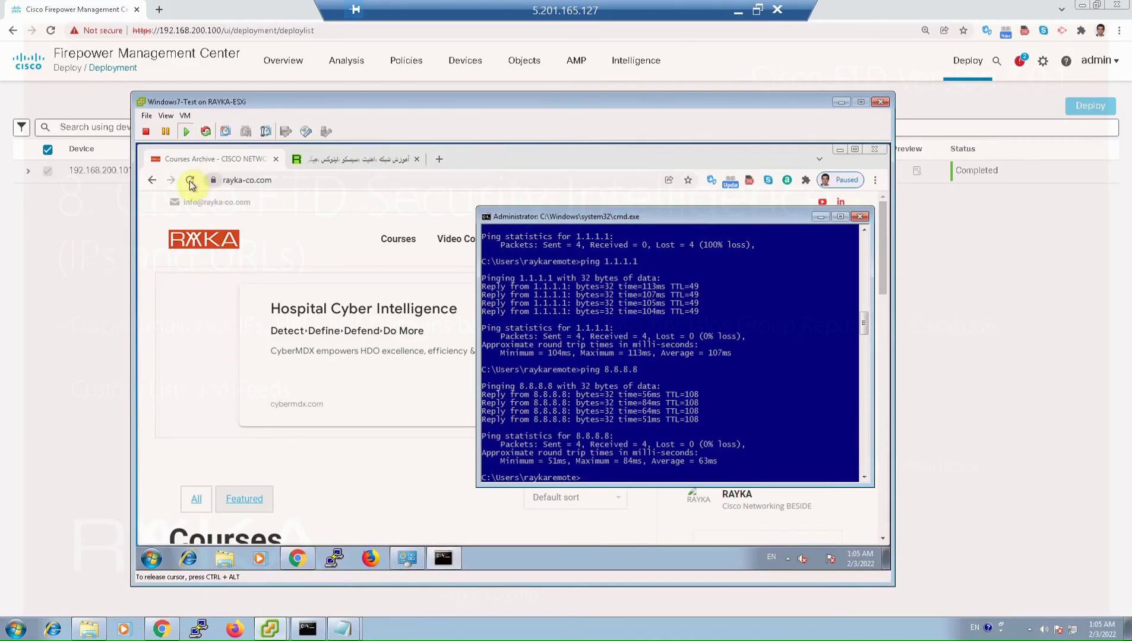
- Reload the rayka-co.com and rayka-co.ir tabs in the VM's browser
{"action": "left_click", "coordinate": [235, 231]}
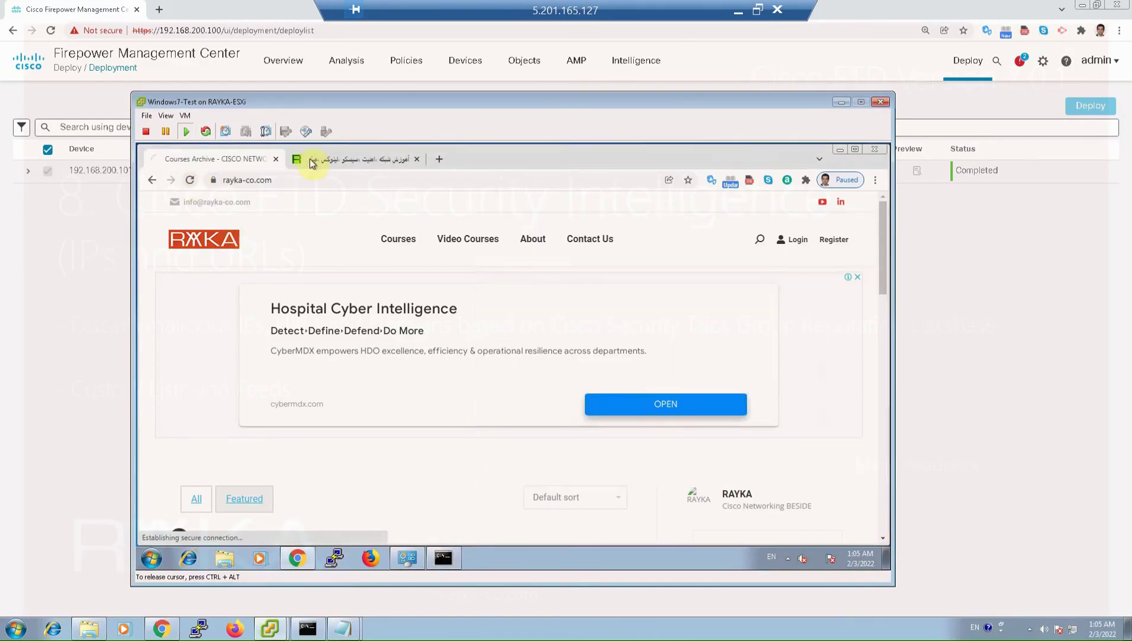
{"action": "left_click", "coordinate": [342, 160]}
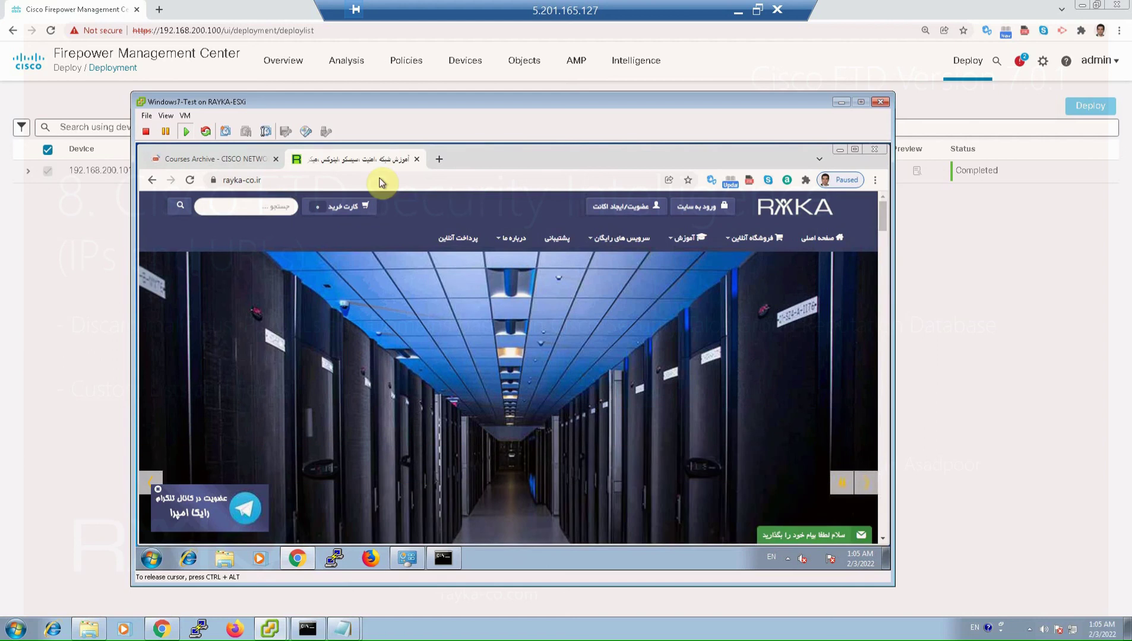
{"action": "key", "text": "F5"}
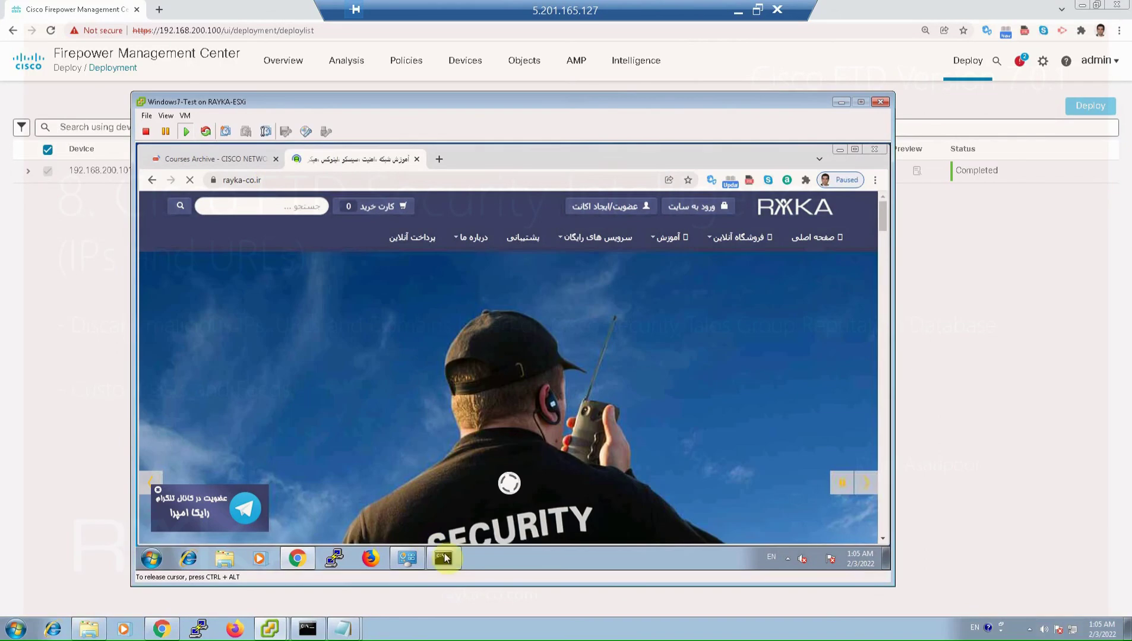
- Rerun pings to 8.8.8.8 and 1.1.1.1, now timing out, then reload rayka-co.ir
{"action": "left_click", "coordinate": [444, 559]}
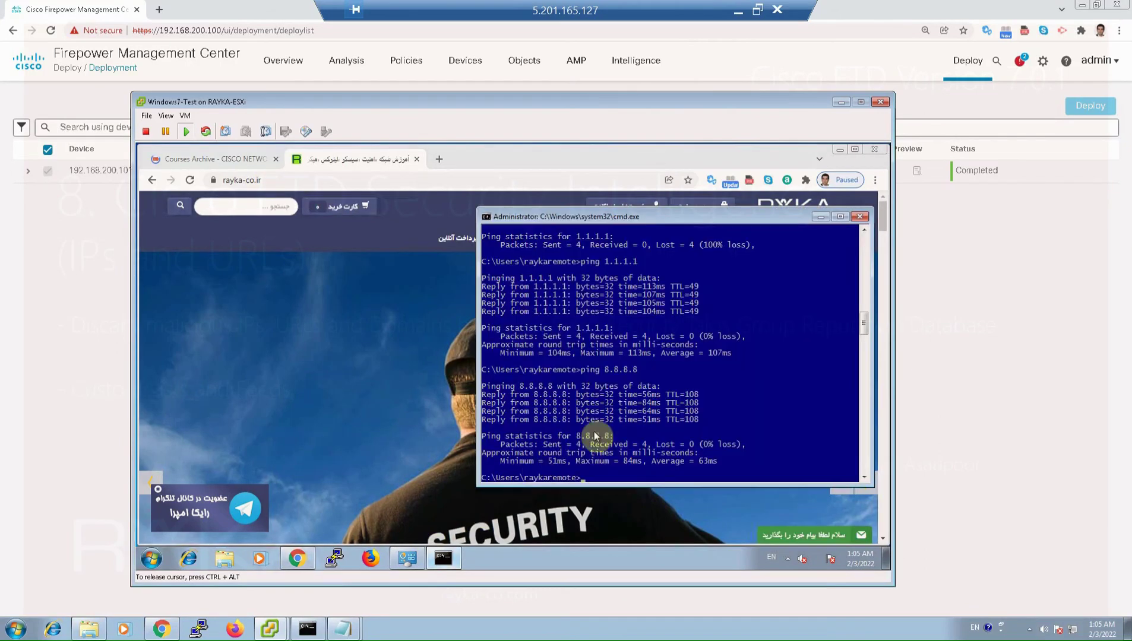
{"action": "key", "text": "Up"}
{"action": "key", "text": "Return"}
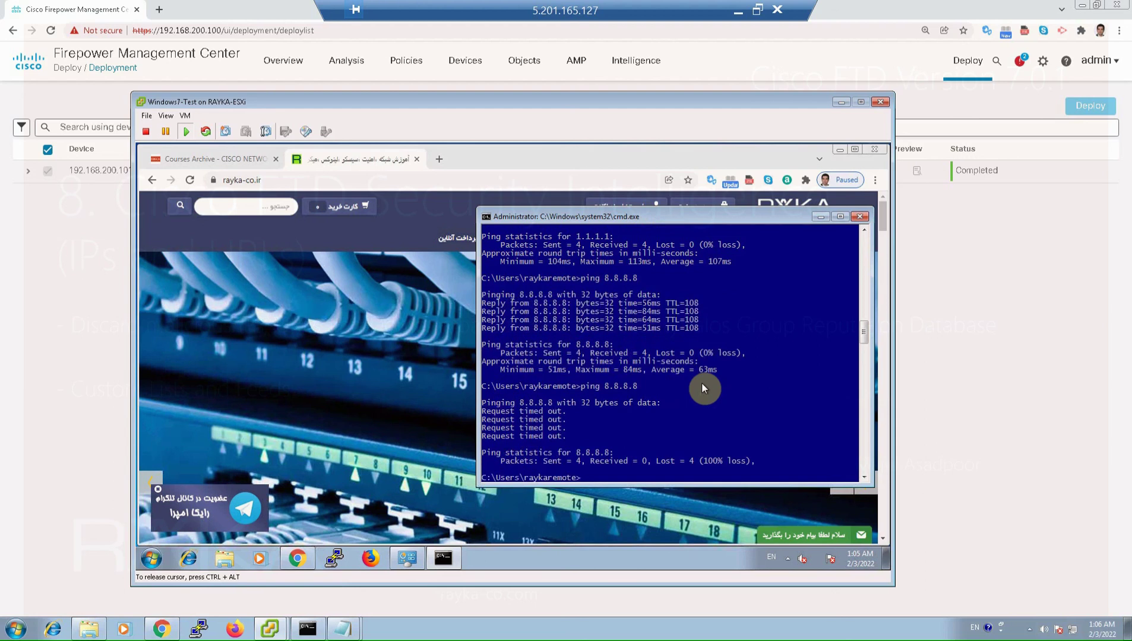
{"action": "key", "text": "Up"}
{"action": "key", "text": "Return"}
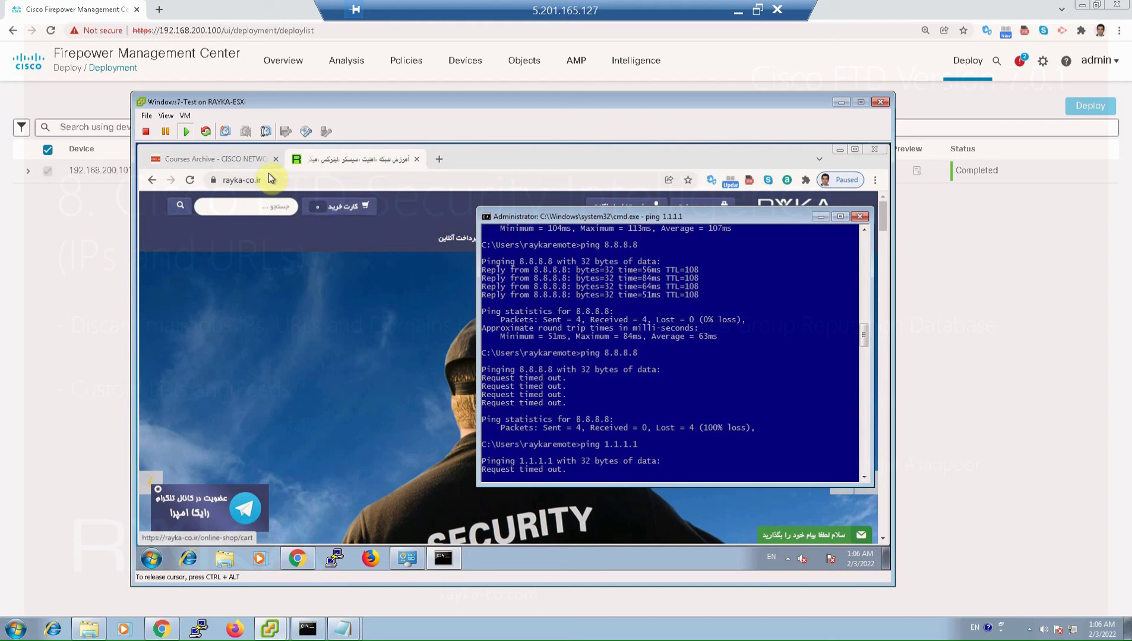
{"action": "key", "text": "alt+Tab"}
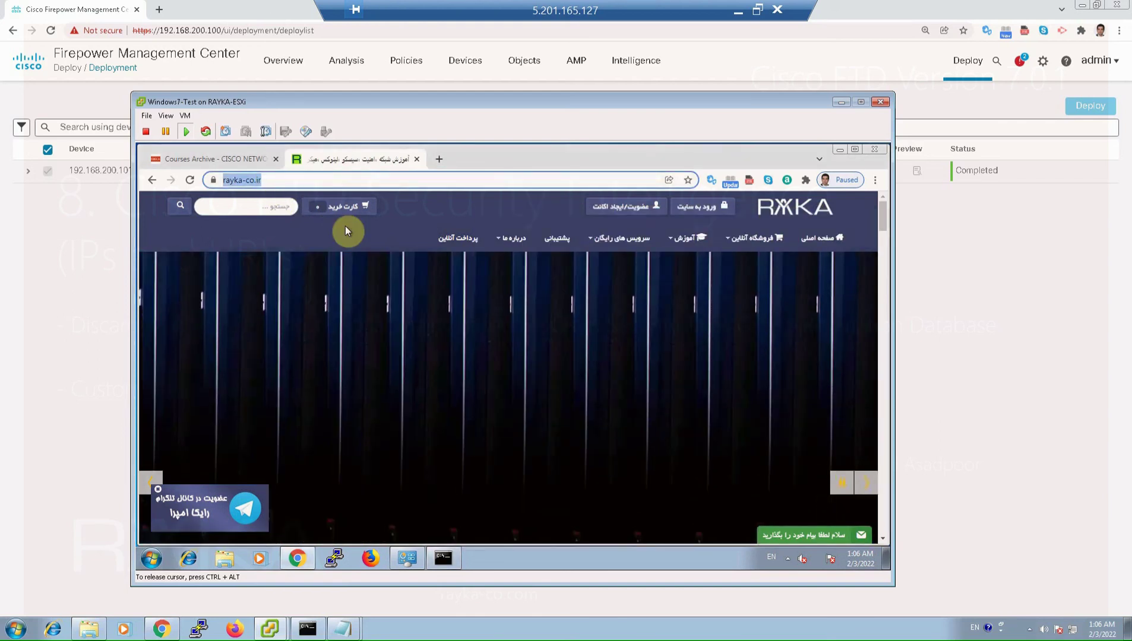
{"action": "key", "text": "Return"}
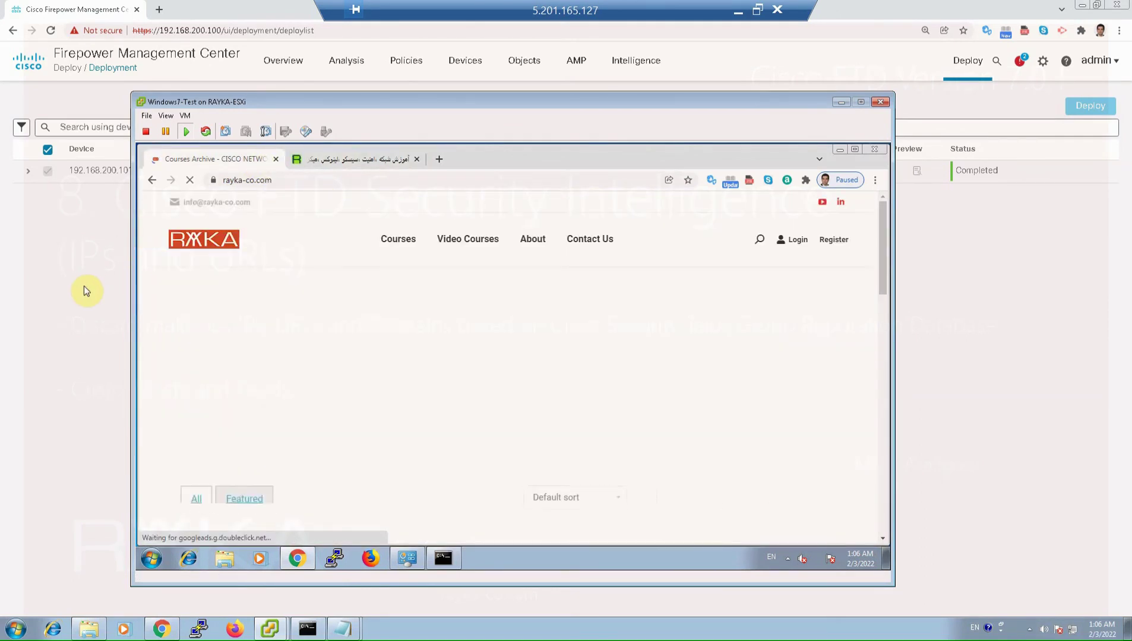
- Minimize the VM console and bring up FMC's Analysis menu
{"action": "left_click", "coordinate": [270, 629]}
{"action": "left_click", "coordinate": [351, 62]}
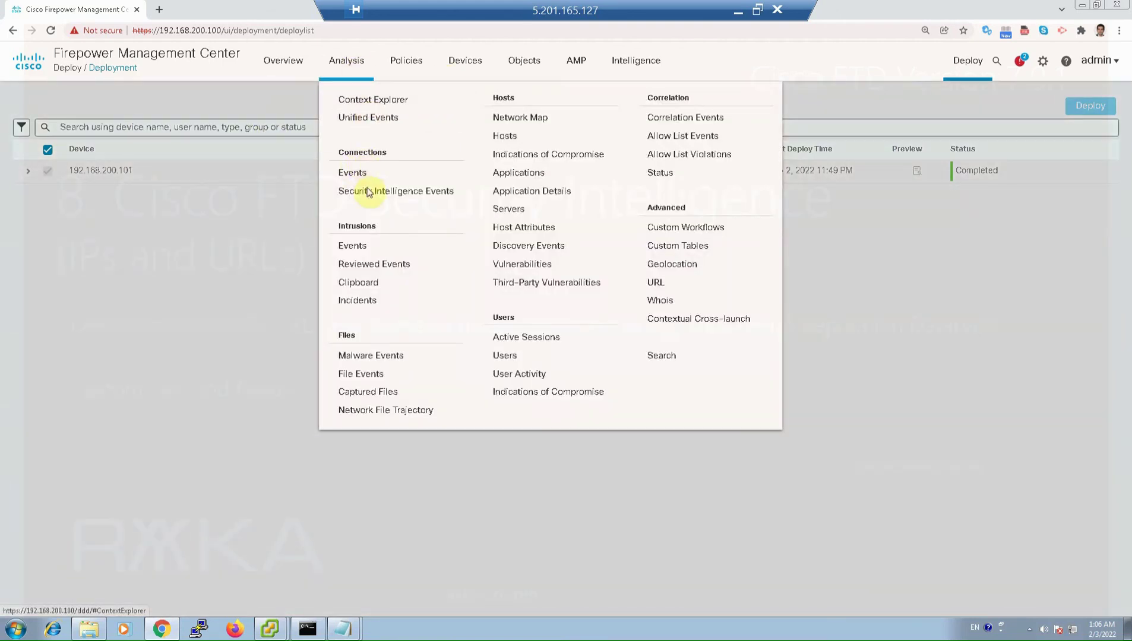
- Open and refresh Security Intelligence Events, showing Application Details with IP Block and URL Block entries
{"action": "left_click", "coordinate": [368, 192]}
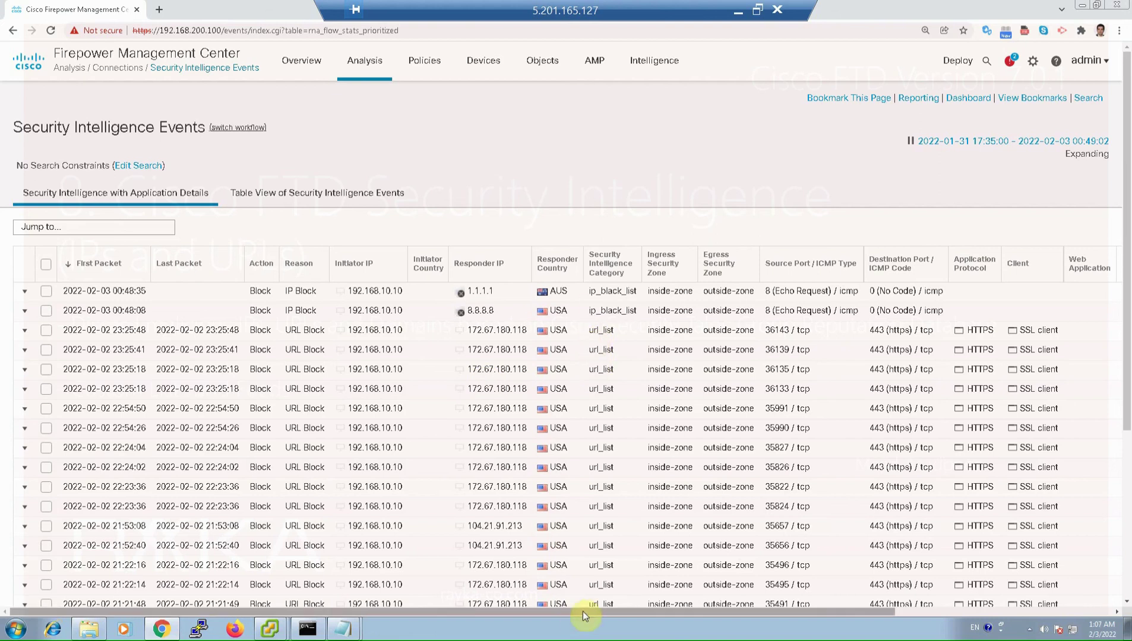
{"action": "left_click_drag", "start_coordinate": [606, 613], "coordinate": [764, 612]}
{"action": "key", "text": "F5"}
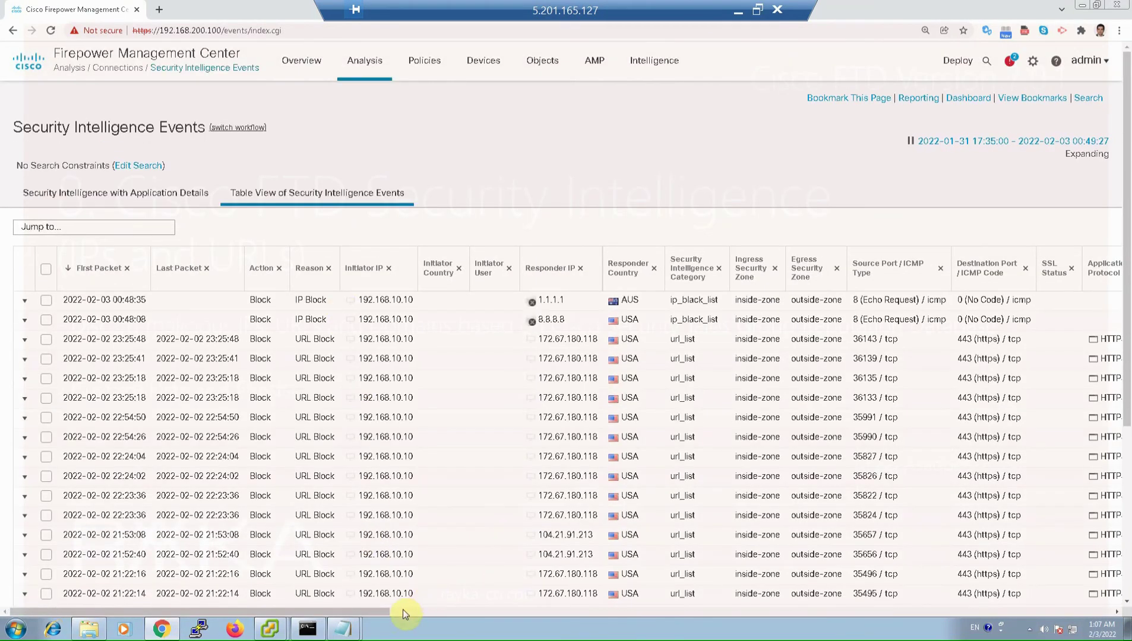
{"action": "left_click_drag", "start_coordinate": [386, 611], "coordinate": [653, 614]}
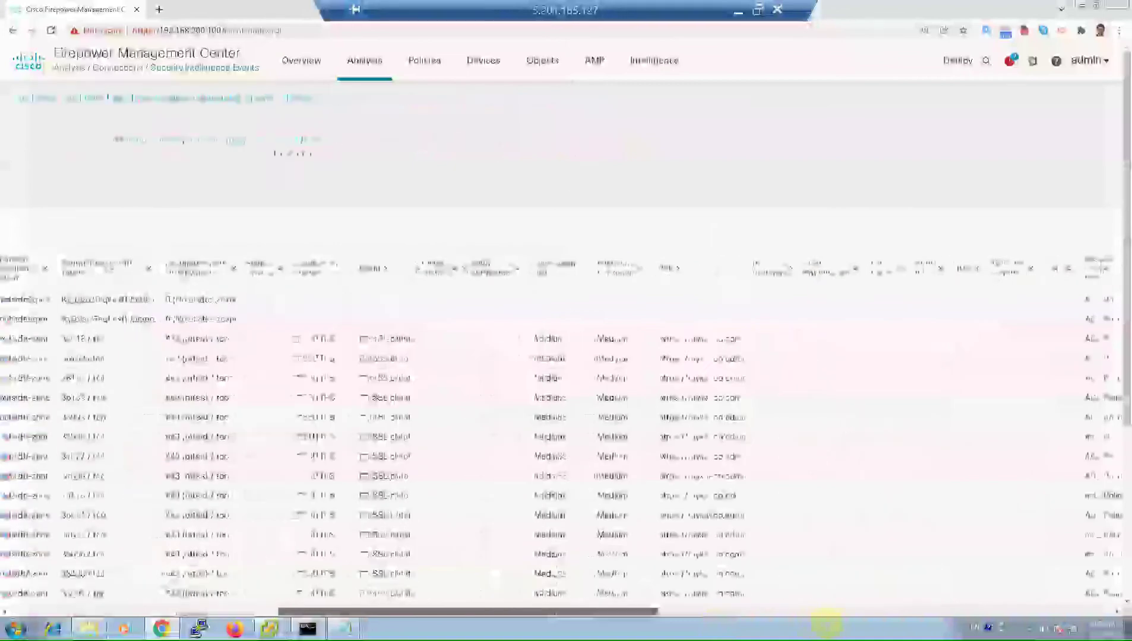
{"action": "left_click_drag", "start_coordinate": [826, 617], "coordinate": [497, 606]}
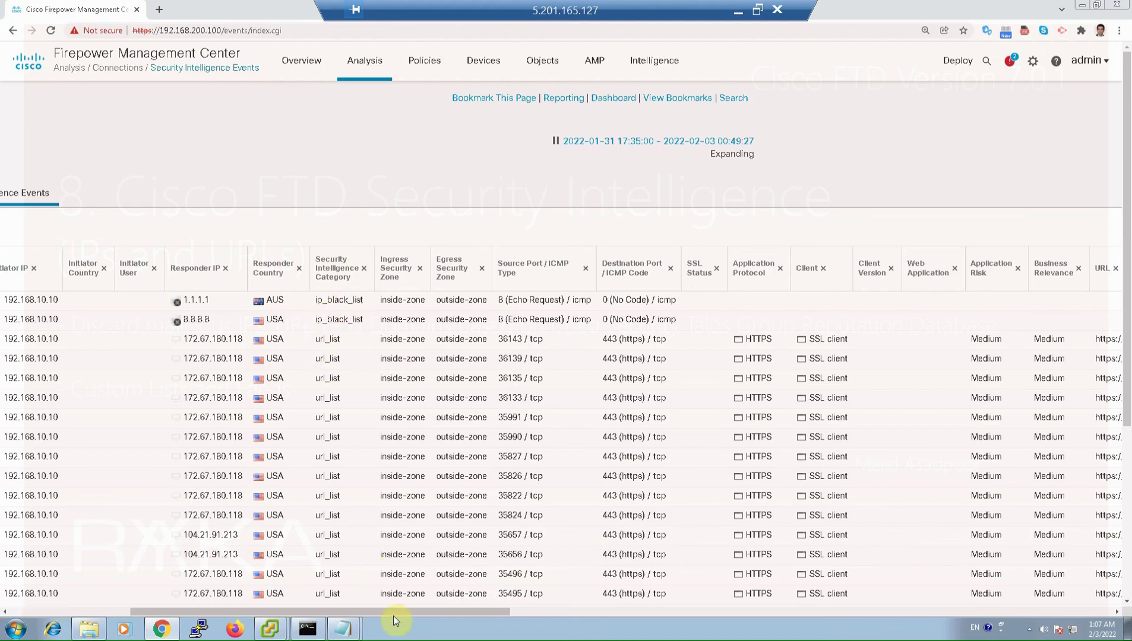
{"action": "left_click_drag", "start_coordinate": [394, 617], "coordinate": [266, 623]}
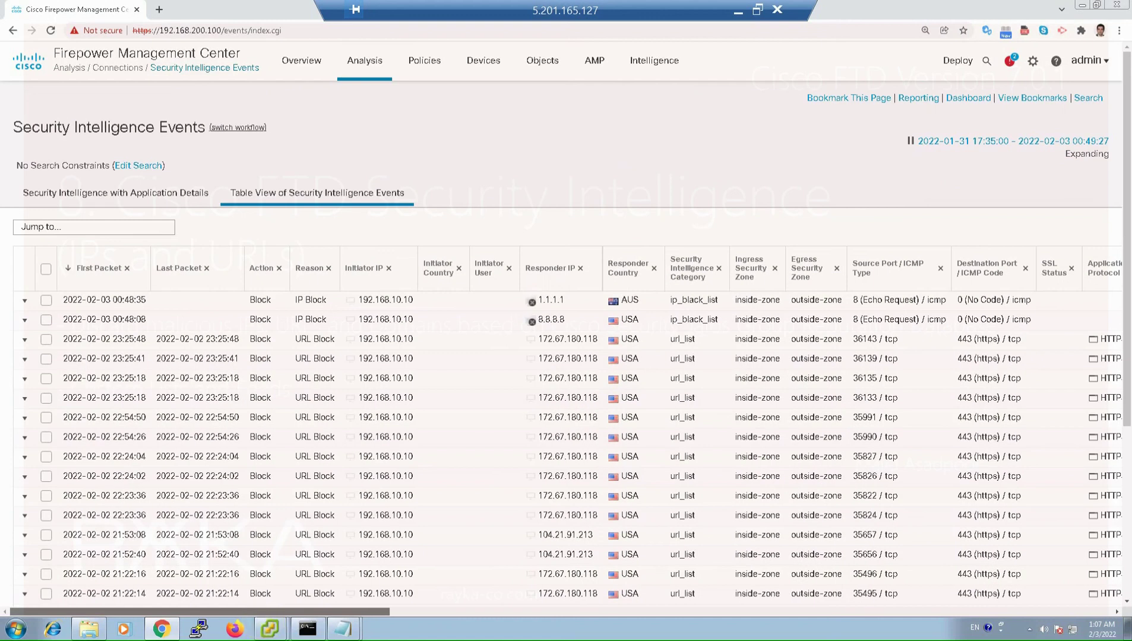
{"action": "left_click", "coordinate": [189, 202]}
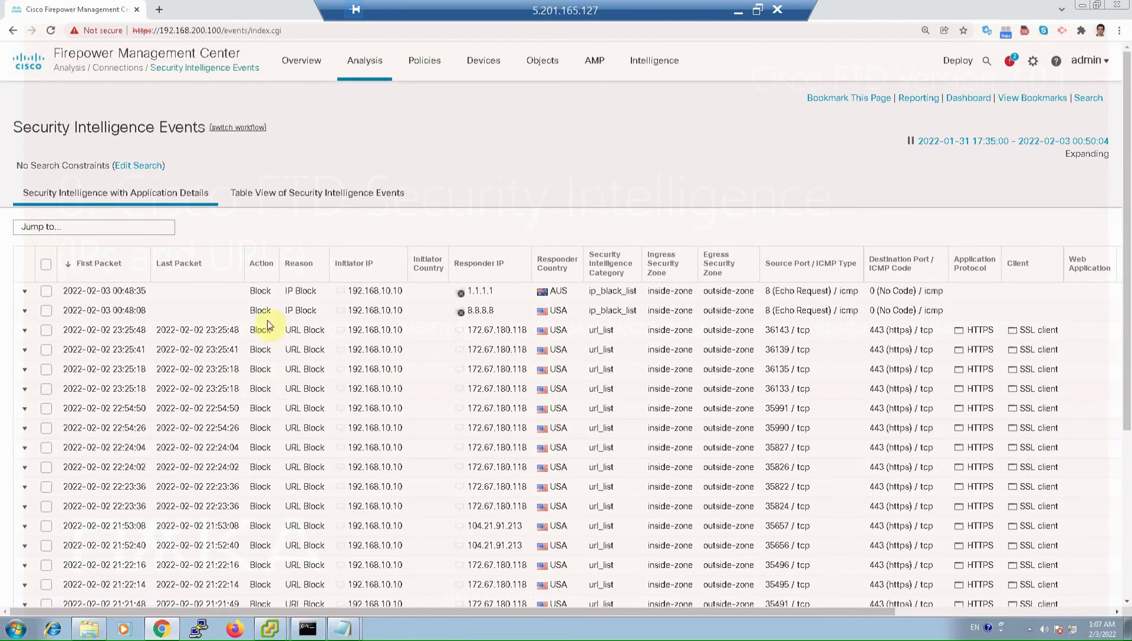
- In the Windows7-Test VM, browse Firefox to rayka-co.com, then to rayka-co.ir
{"action": "left_click", "coordinate": [281, 633]}
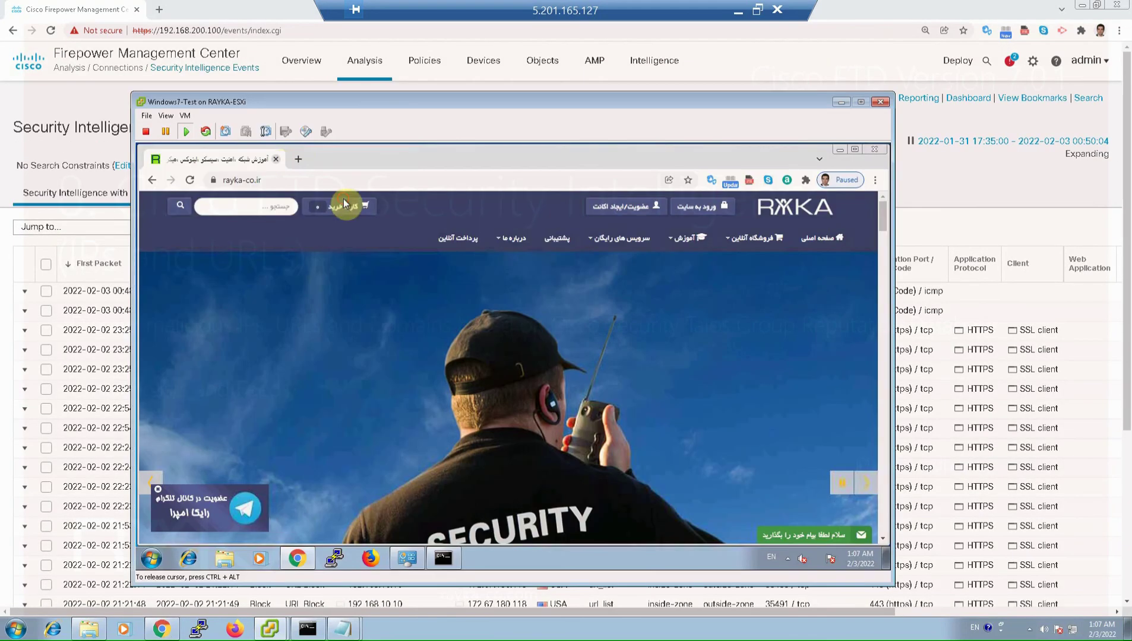
{"action": "left_click", "coordinate": [370, 558]}
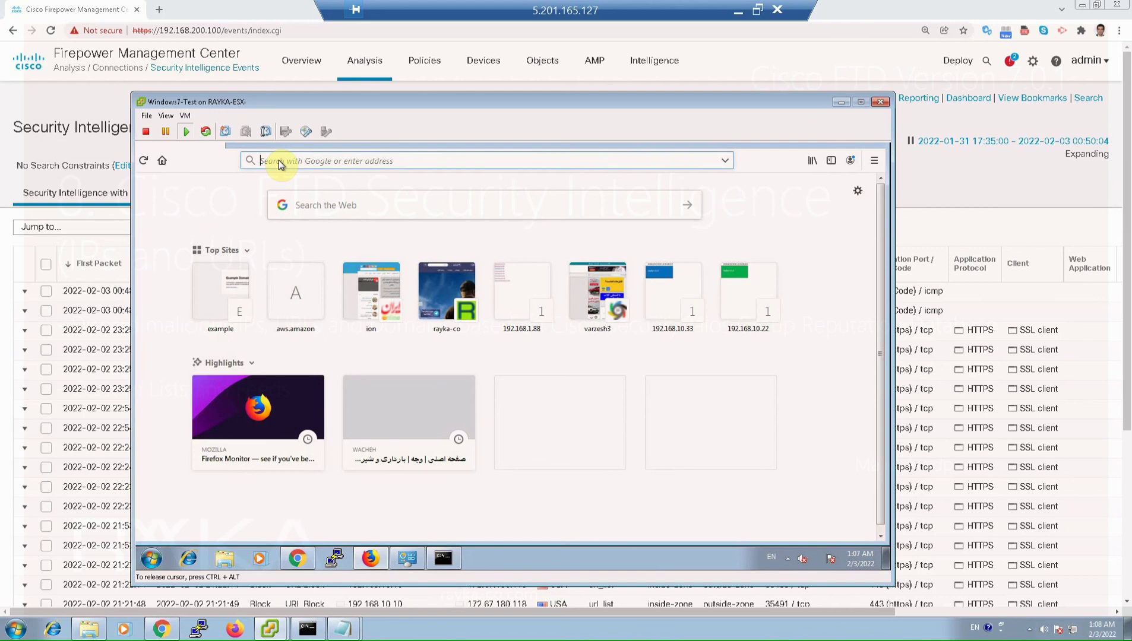
{"action": "type", "text": "rayka-co.c"}
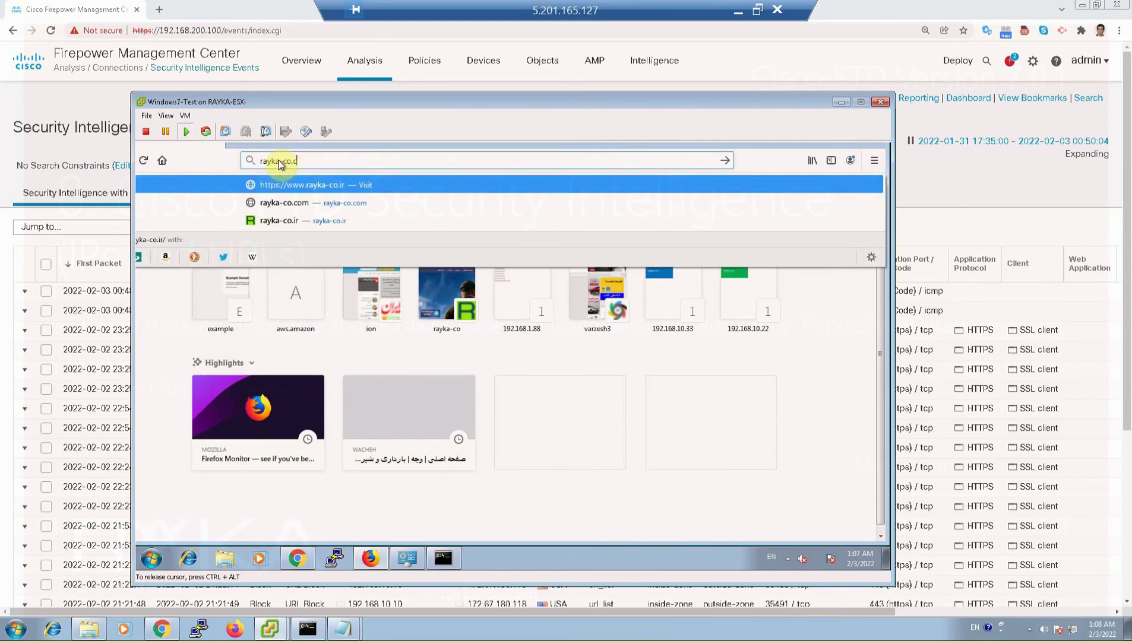
{"action": "type", "text": "om"}
{"action": "key", "text": "Return"}
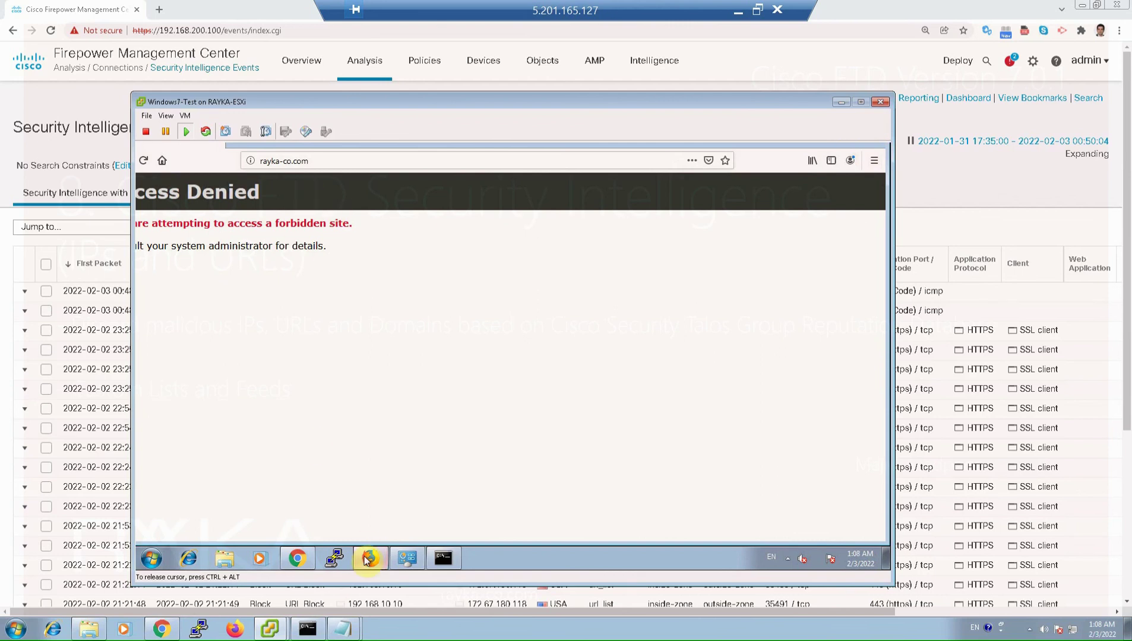
{"action": "mouse_move", "coordinate": [368, 559]}
{"action": "left_click", "coordinate": [315, 161]}
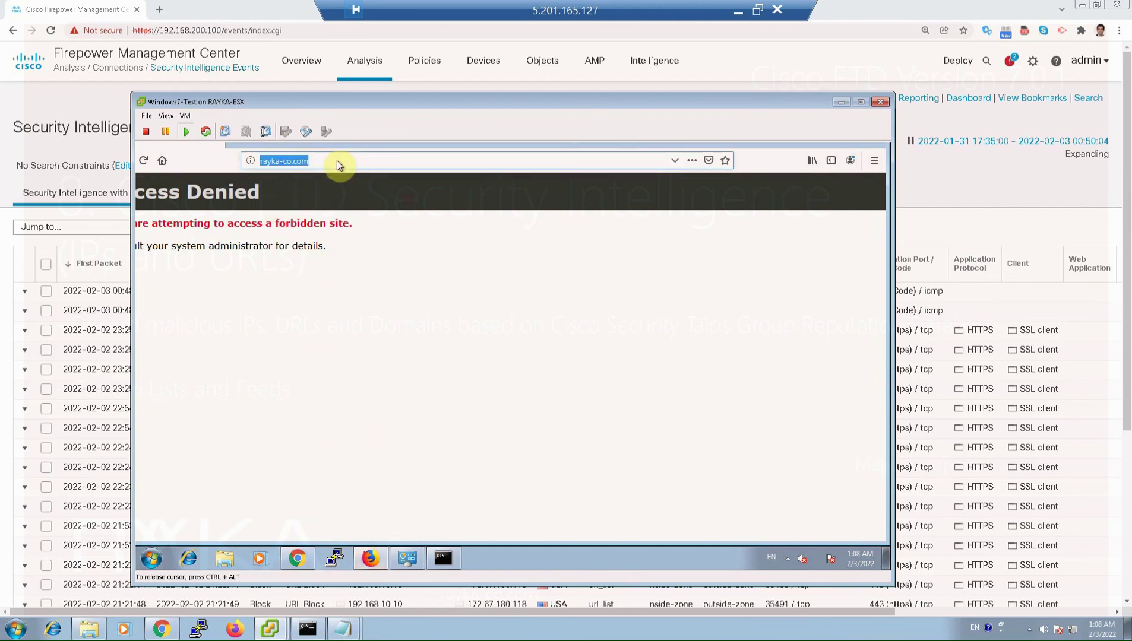
{"action": "left_click", "coordinate": [425, 202]}
{"action": "key", "text": "BackSpace"}
{"action": "key", "text": "BackSpace"}
{"action": "key", "text": "BackSpace"}
{"action": "type", "text": "ir/"}
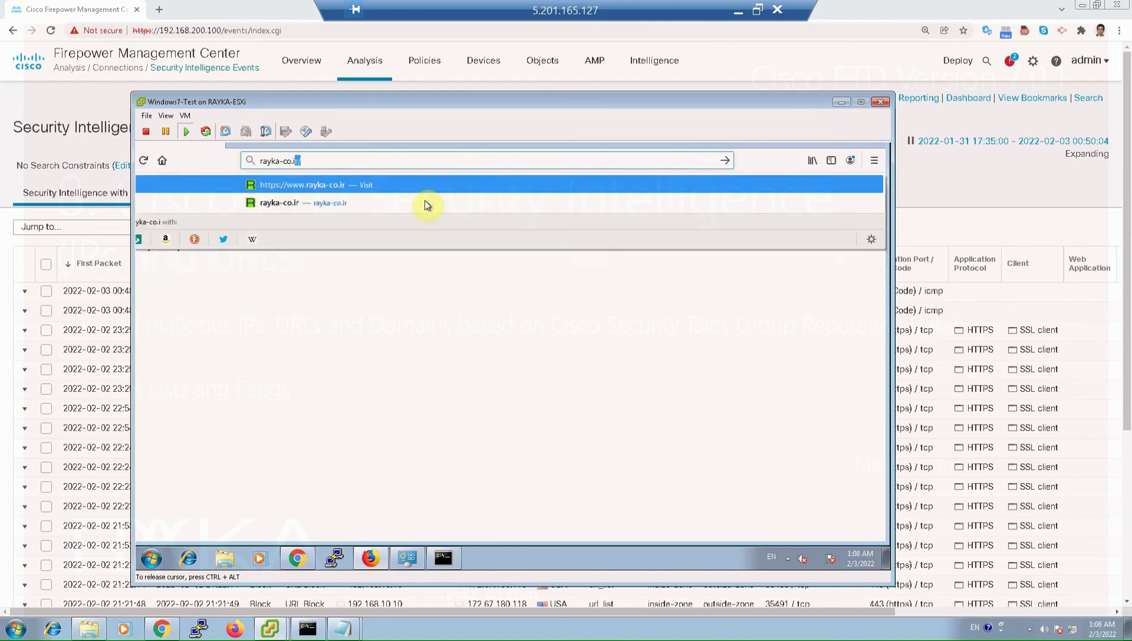
{"action": "key", "text": "Return"}
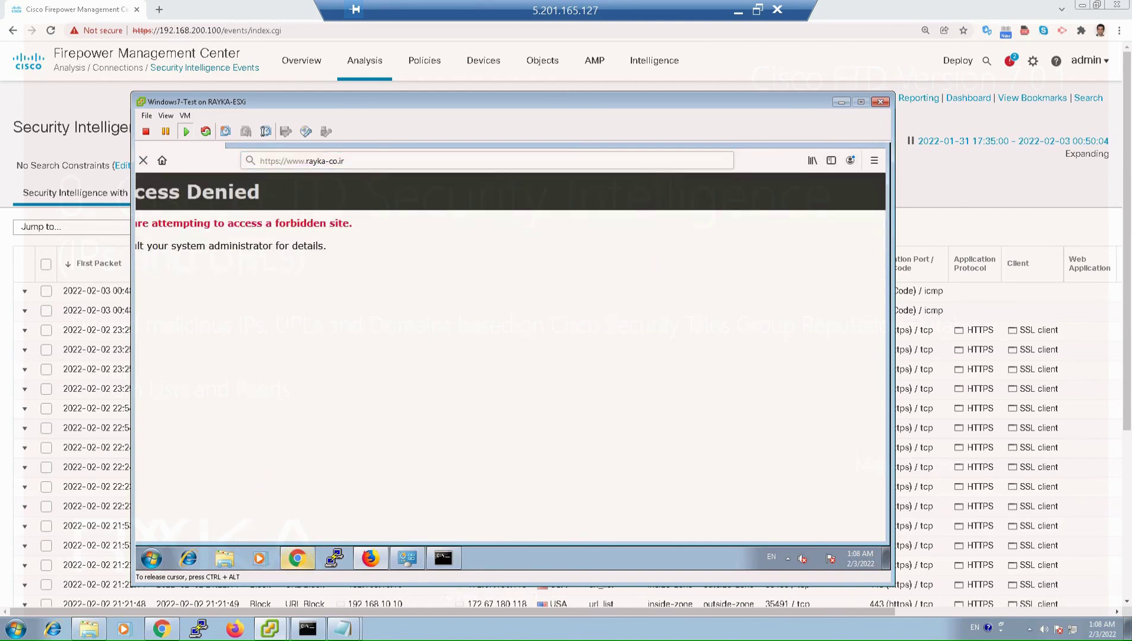
- Load rayka-co.com in Chrome in a fresh tab, then return to Firefox's Access Denied page
{"action": "left_click", "coordinate": [297, 558]}
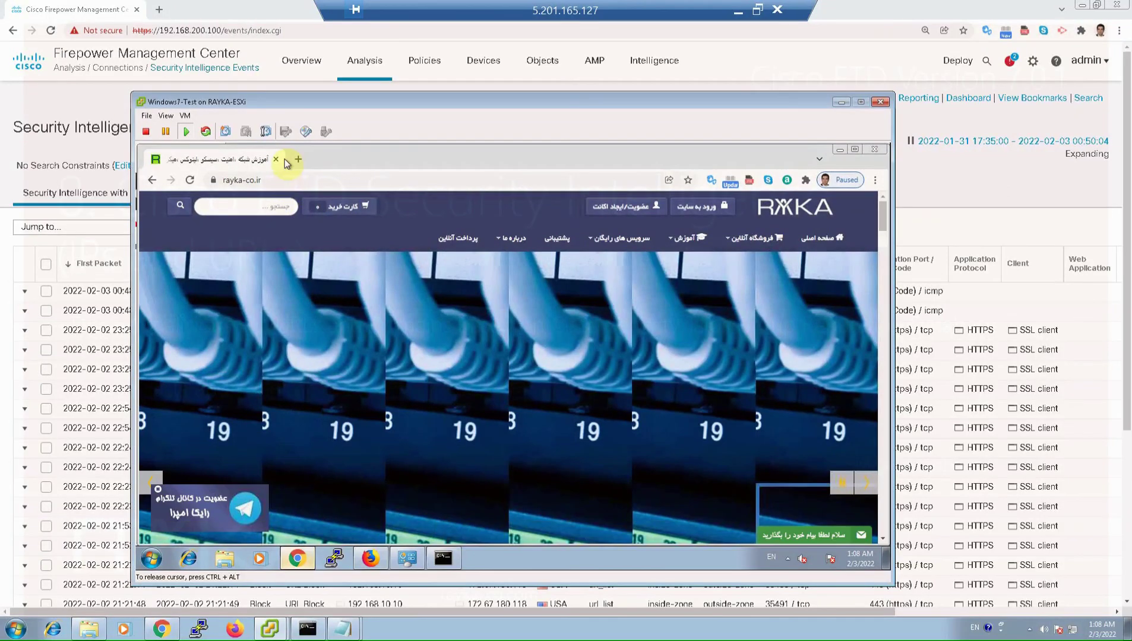
{"action": "left_click", "coordinate": [298, 159]}
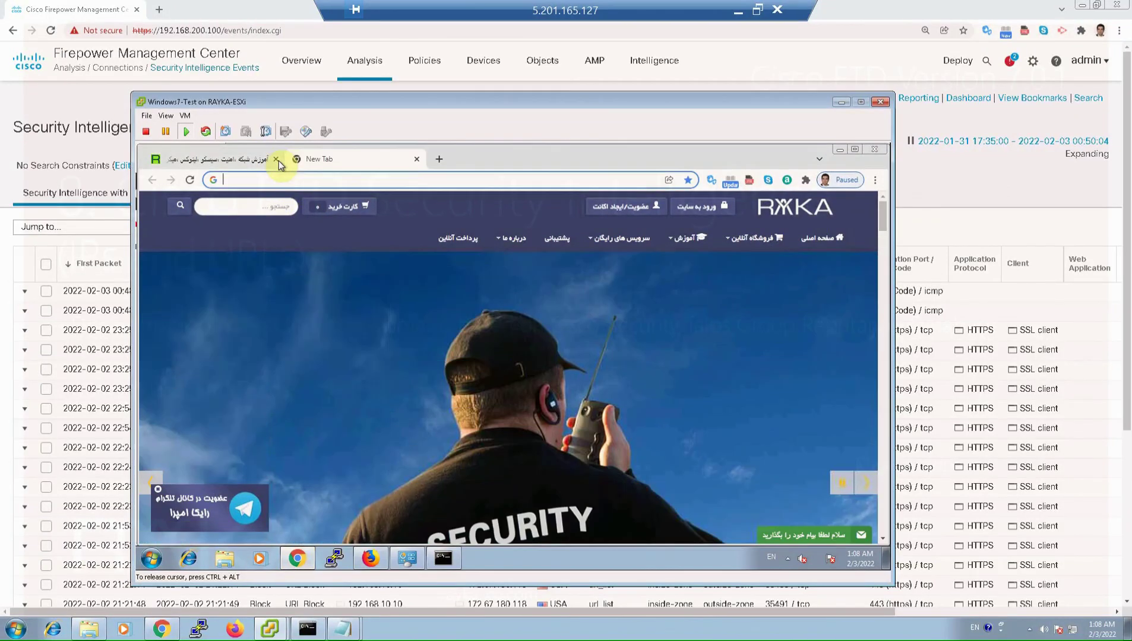
{"action": "left_click", "coordinate": [275, 159]}
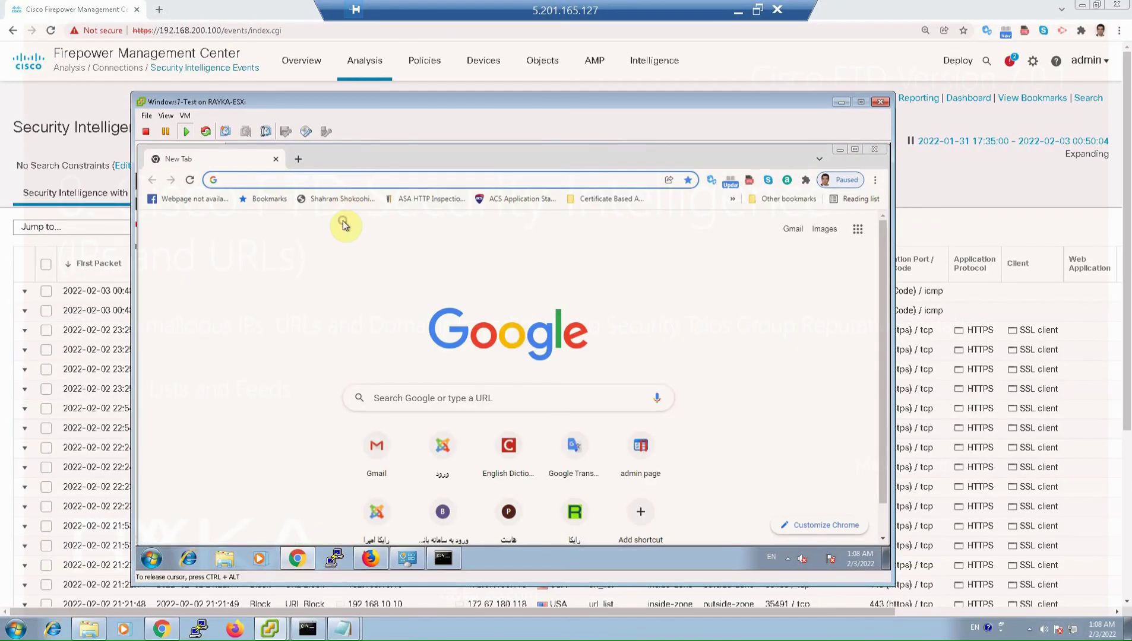
{"action": "type", "text": "rayka-co.com"}
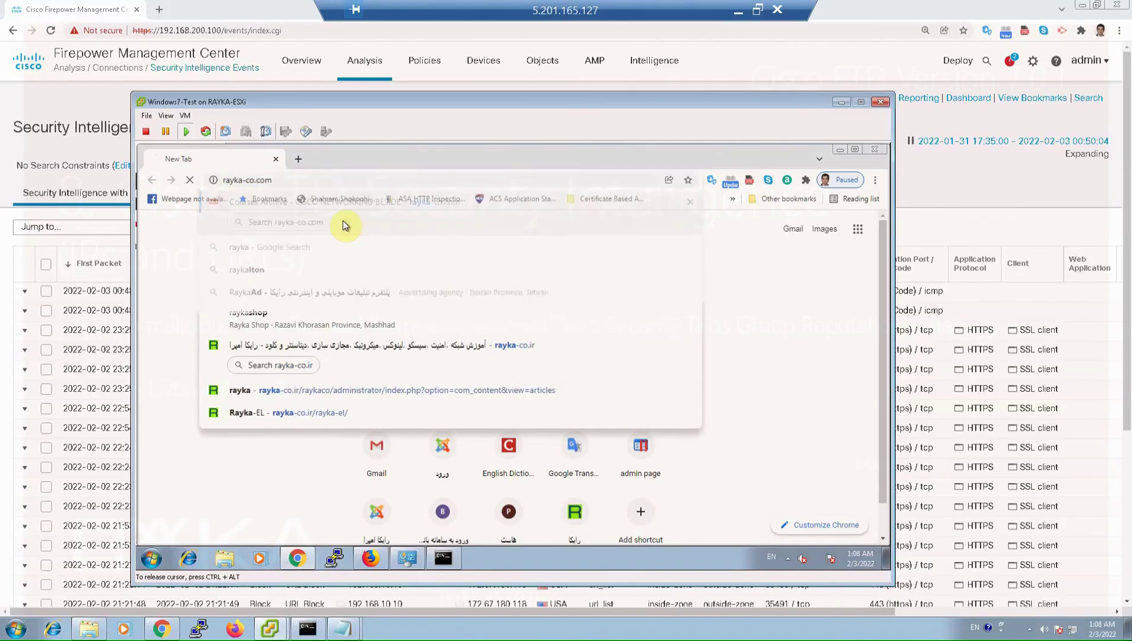
{"action": "key", "text": "Return"}
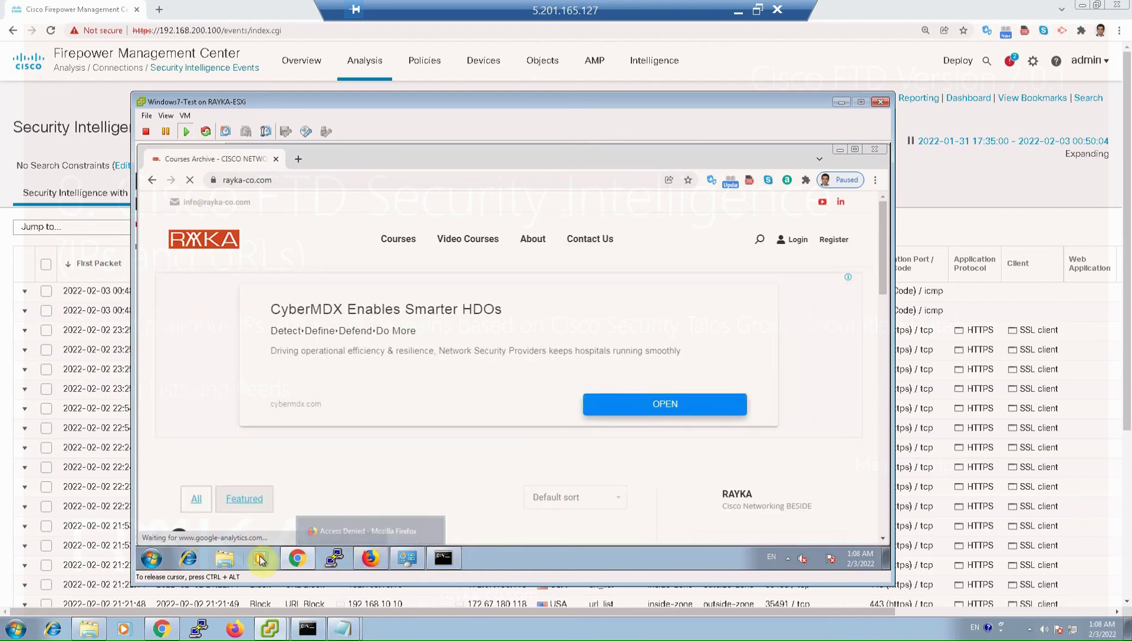
{"action": "left_click", "coordinate": [370, 558]}
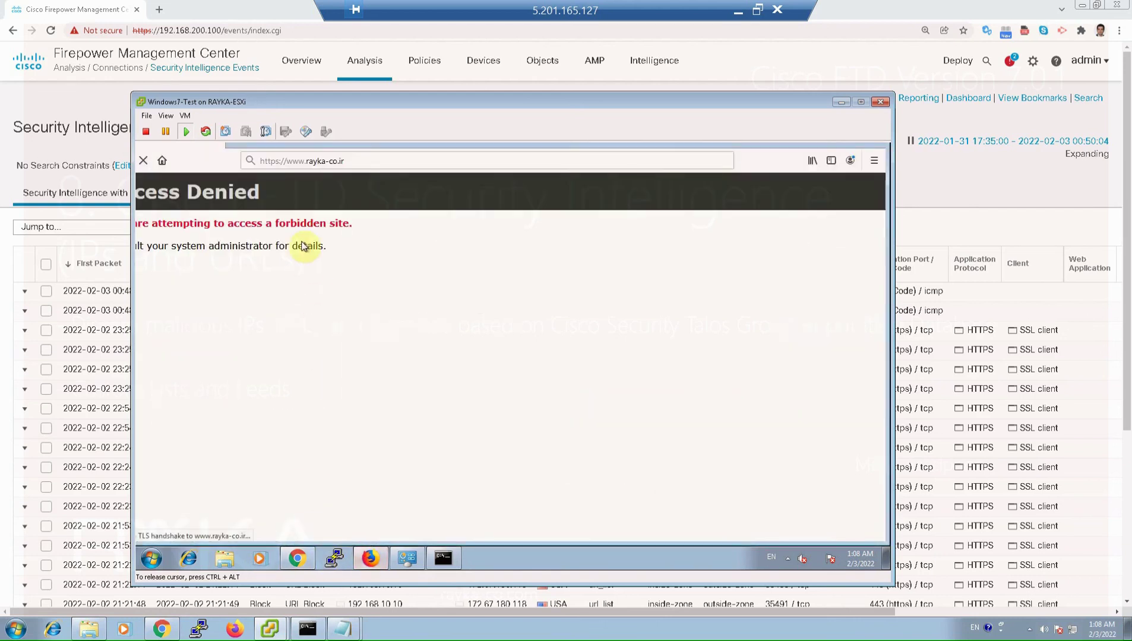
- Load rayka-co.com in Internet Explorer after dismissing its startup prompts
{"action": "left_click", "coordinate": [202, 554]}
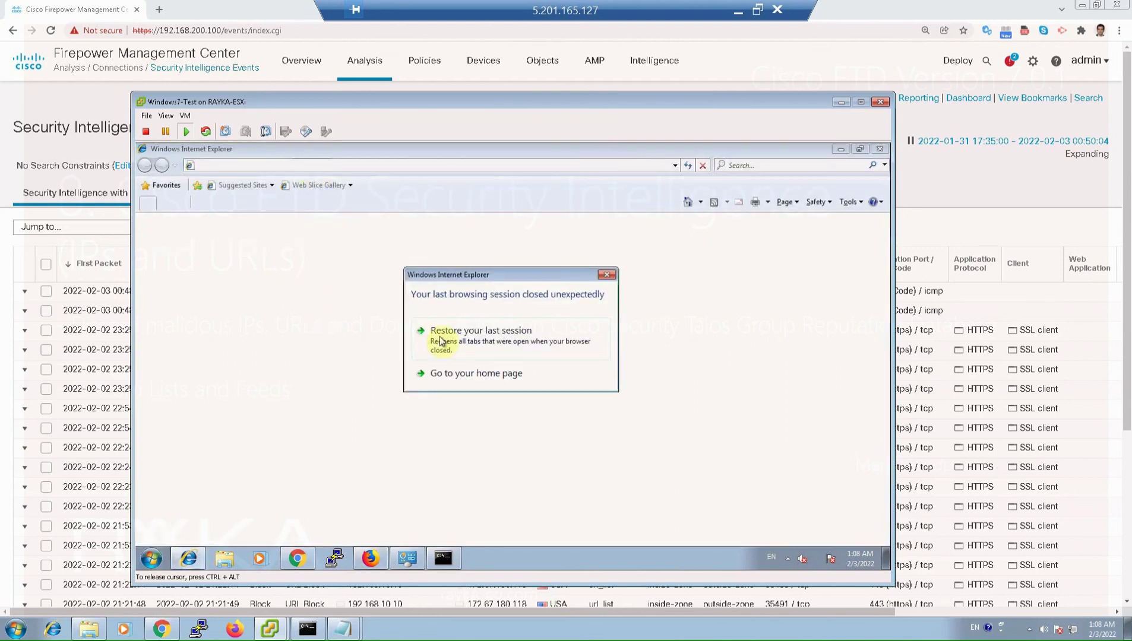
{"action": "left_click", "coordinate": [470, 375]}
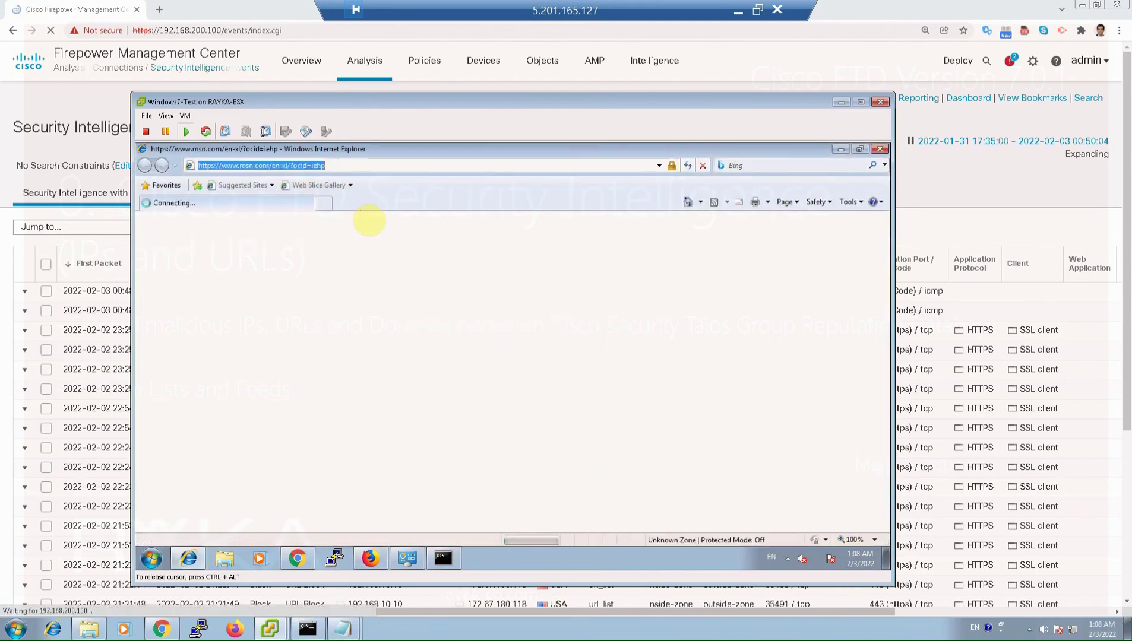
{"action": "type", "text": "rayla"}
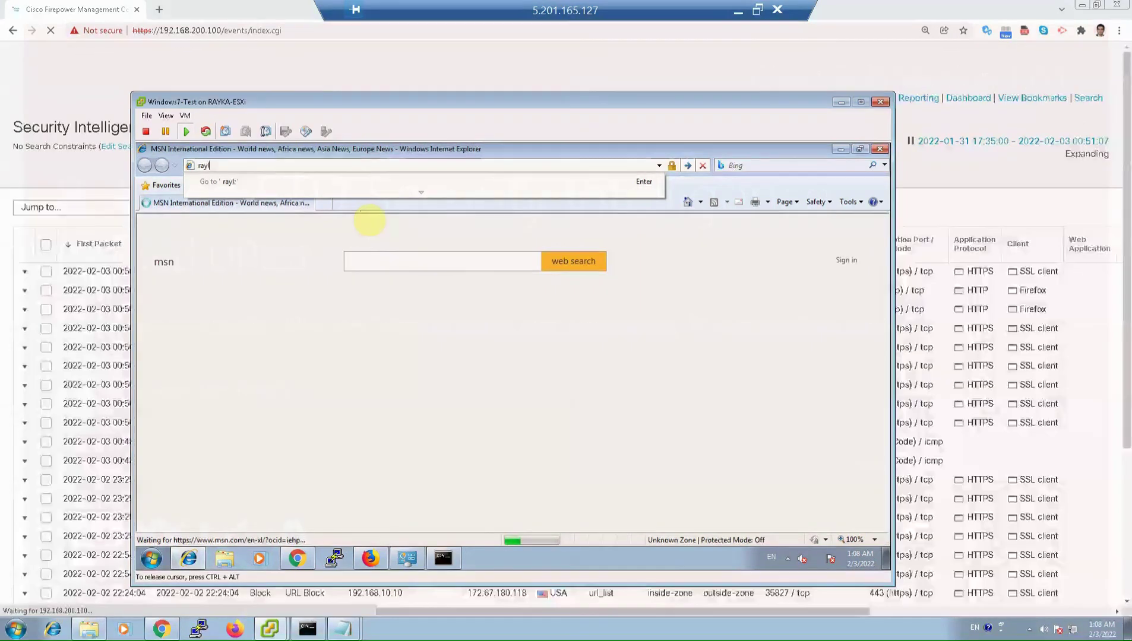
{"action": "key", "text": "BackSpace"}
{"action": "key", "text": "BackSpace"}
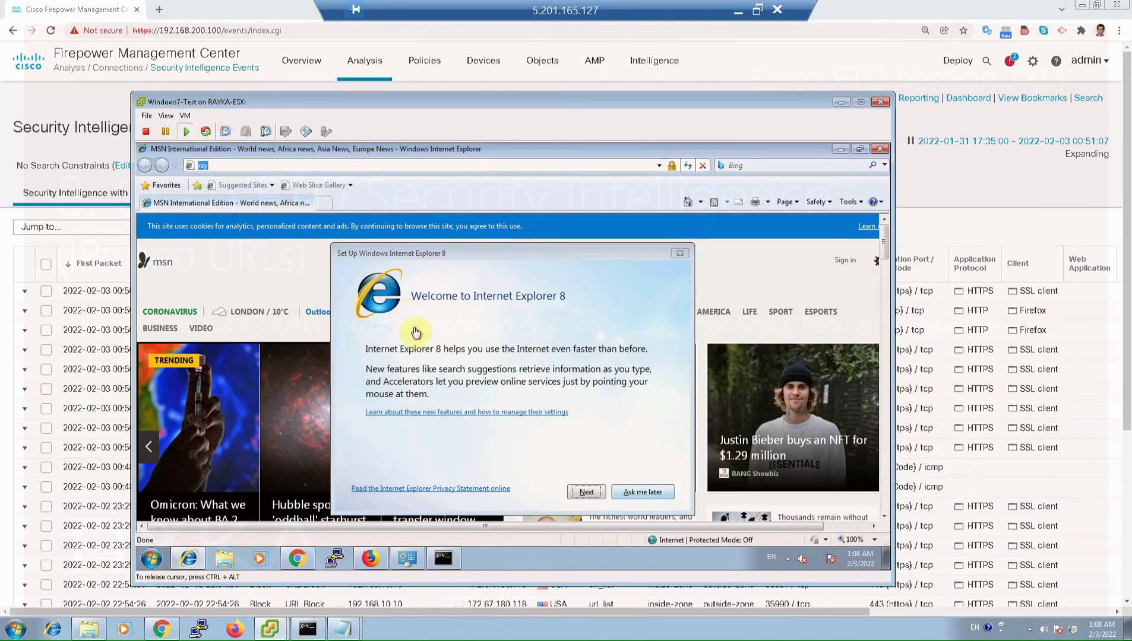
{"action": "key", "text": "Escape"}
{"action": "type", "text": "r"}
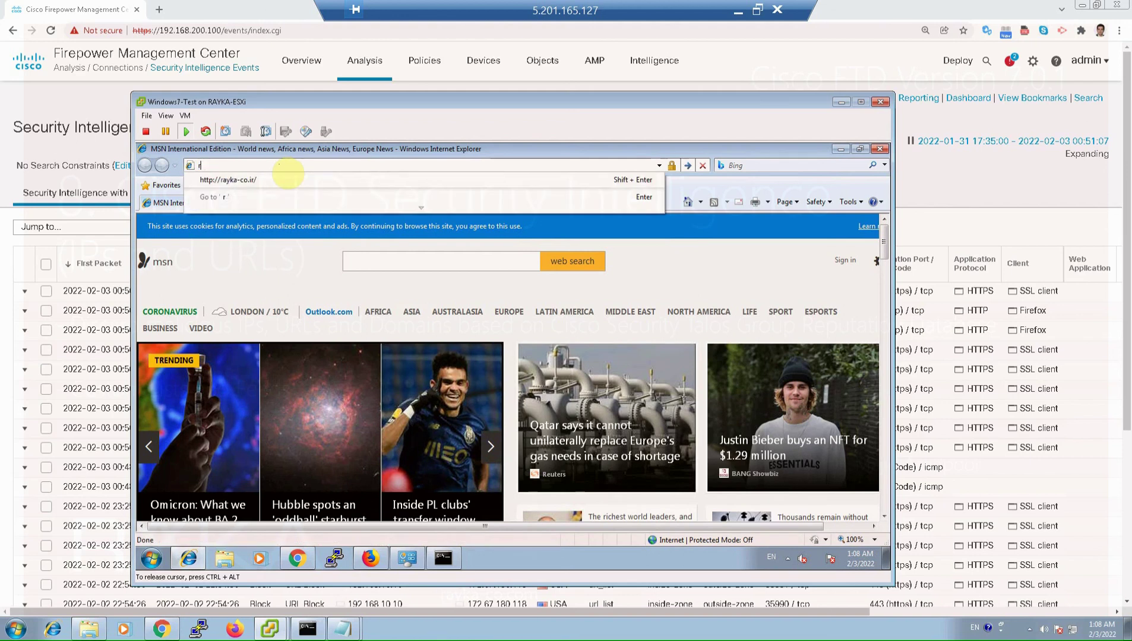
{"action": "type", "text": "ayka-co.com"}
{"action": "key", "text": "Return"}
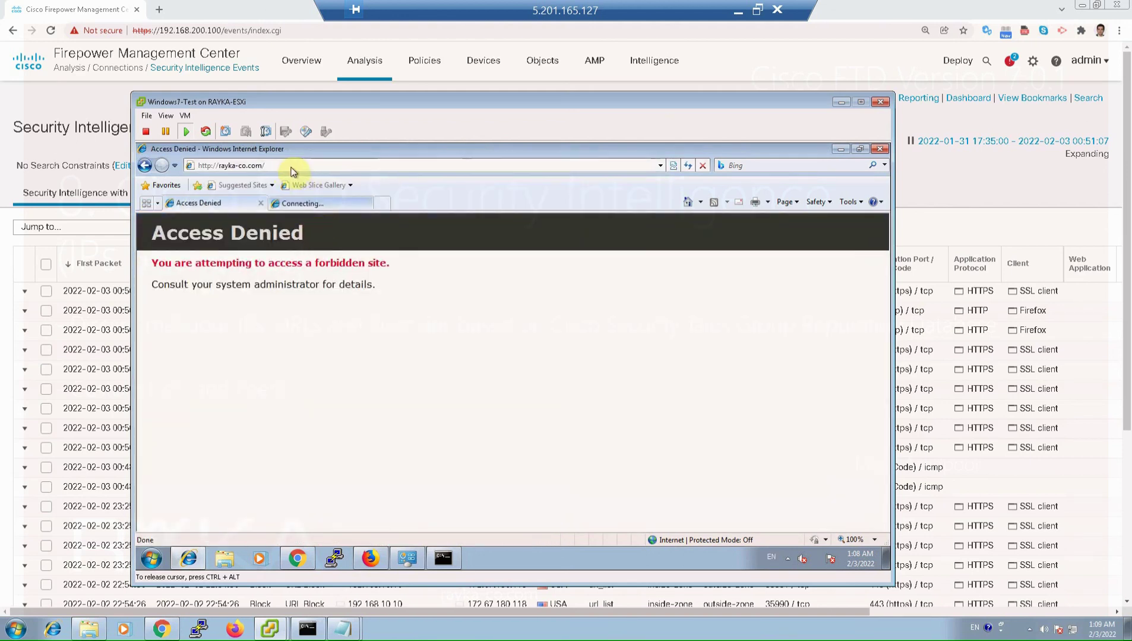
- Open rayka-co.ir in a new Internet Explorer tab and minimize the VM console
{"action": "key", "text": "ctrl+t"}
{"action": "type", "text": "rayka-co.ir"}
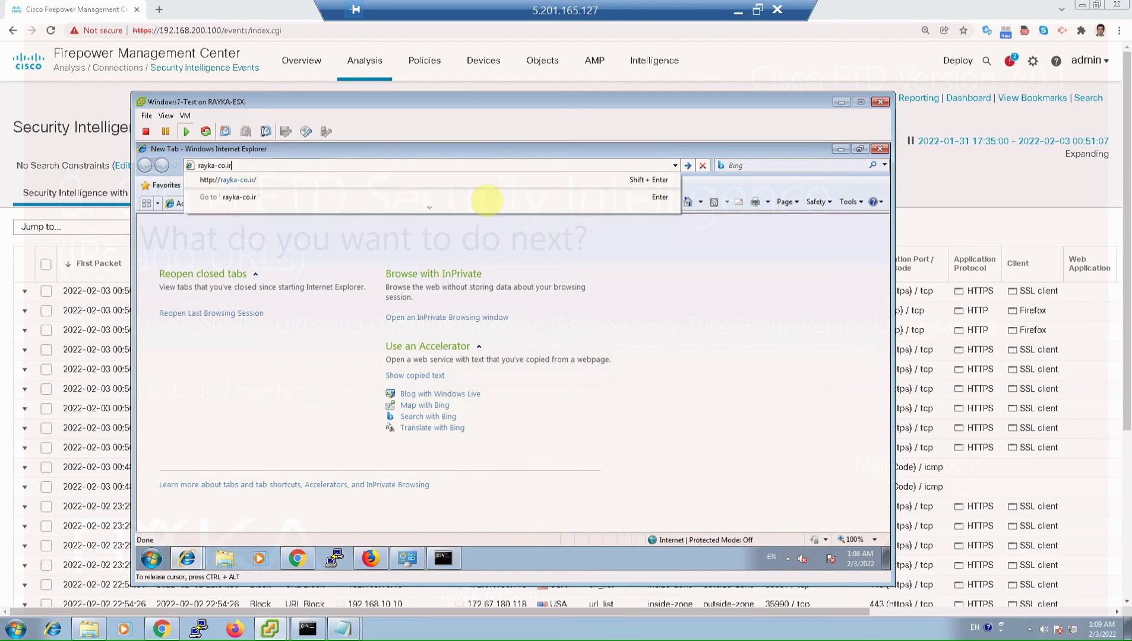
{"action": "left_click", "coordinate": [478, 192]}
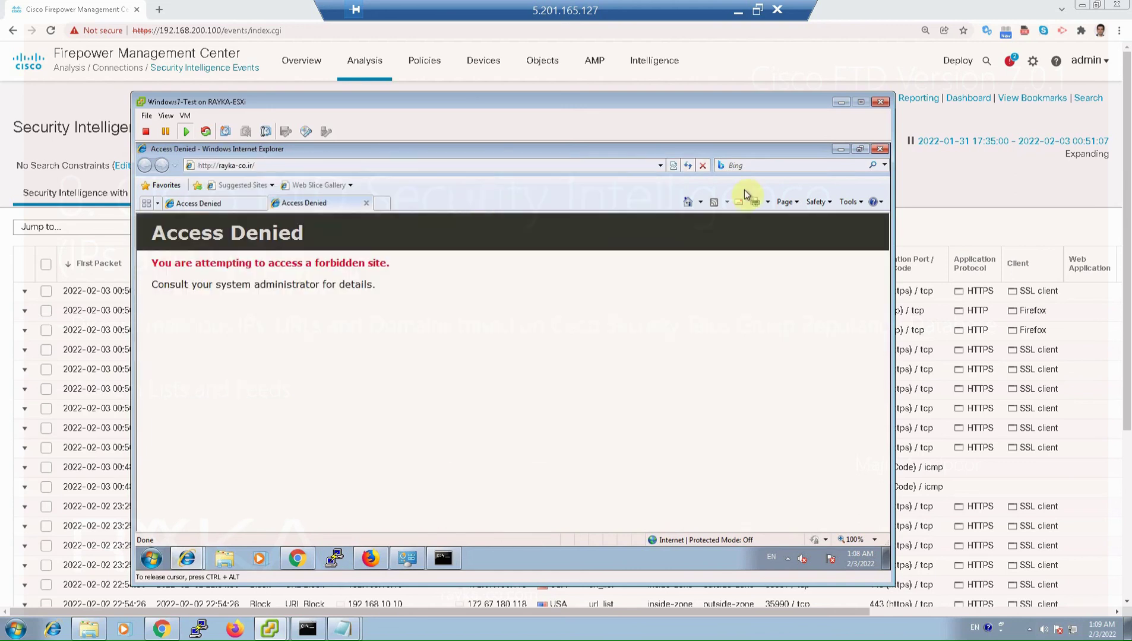
{"action": "left_click", "coordinate": [962, 178]}
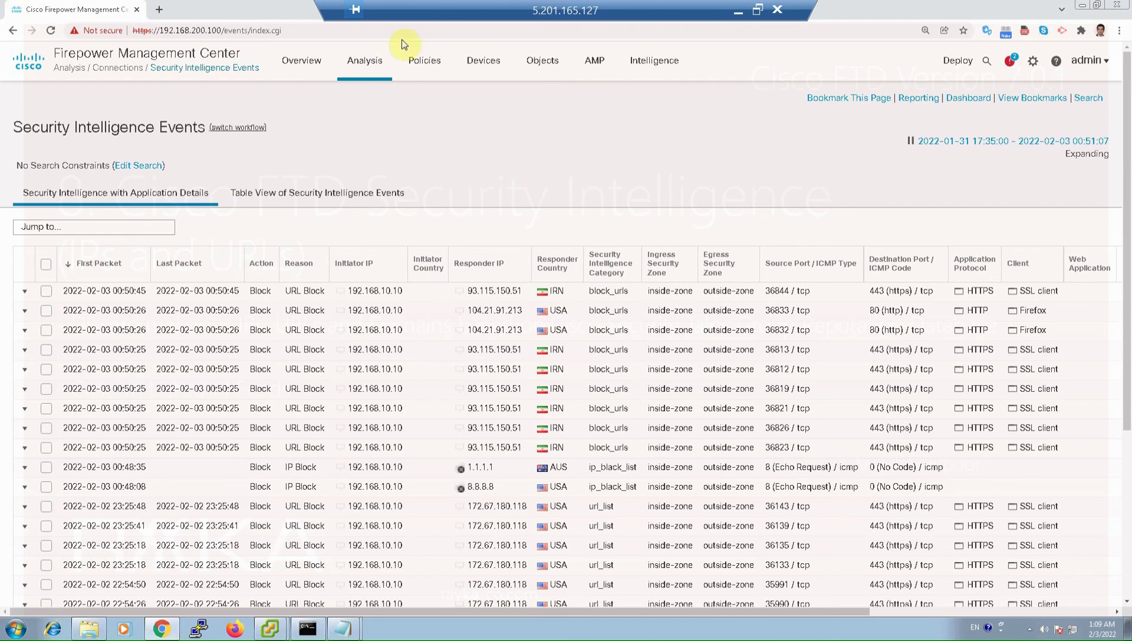
- Reload Security Intelligence Events, check the URL column, and show the Table View
{"action": "mouse_move", "coordinate": [374, 65]}
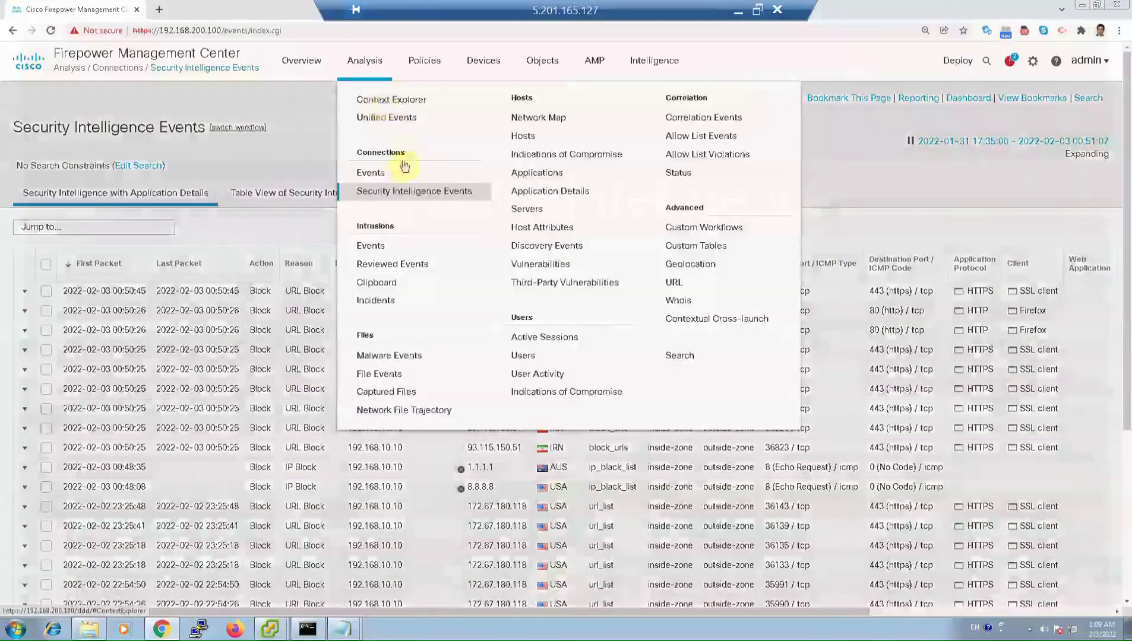
{"action": "left_click", "coordinate": [380, 190]}
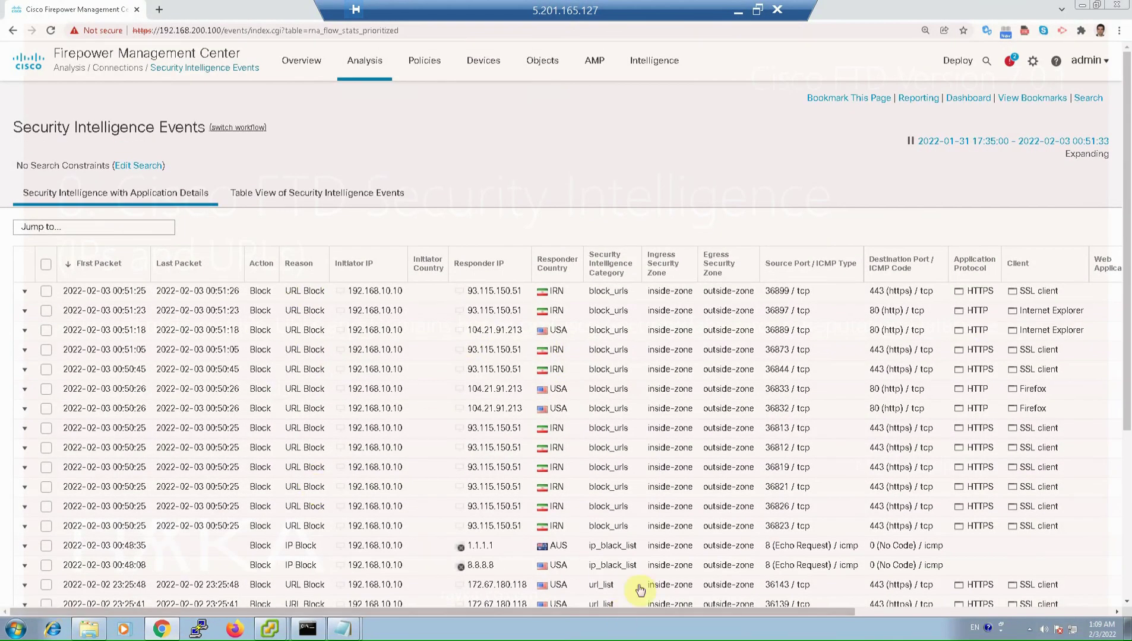
{"action": "left_click_drag", "start_coordinate": [703, 610], "coordinate": [1007, 608]}
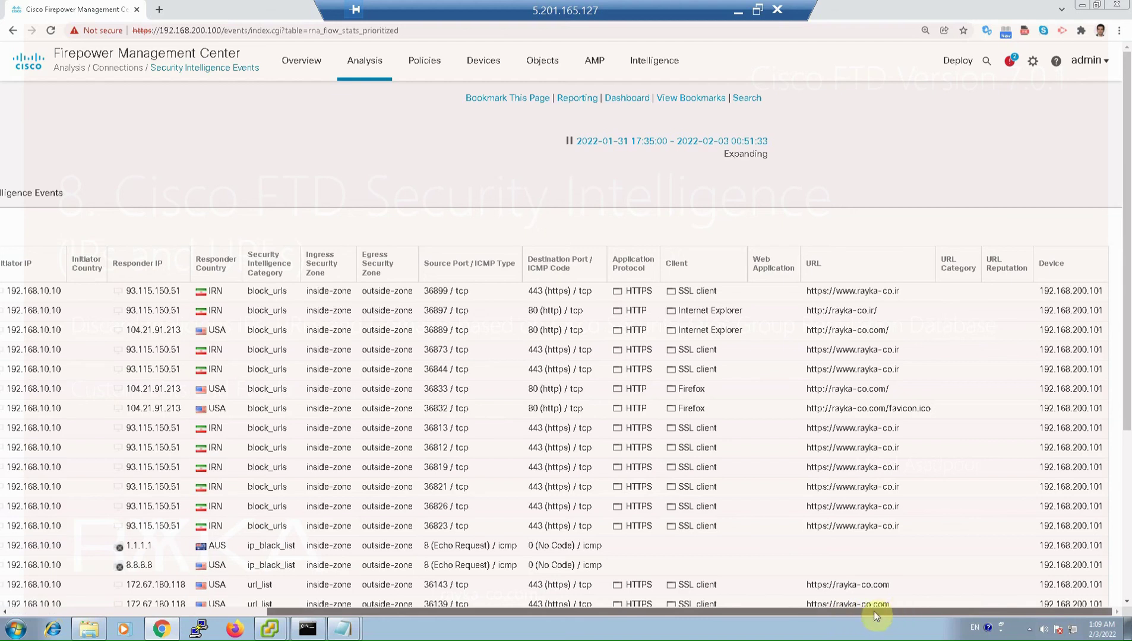
{"action": "left_click_drag", "start_coordinate": [727, 610], "coordinate": [527, 606]}
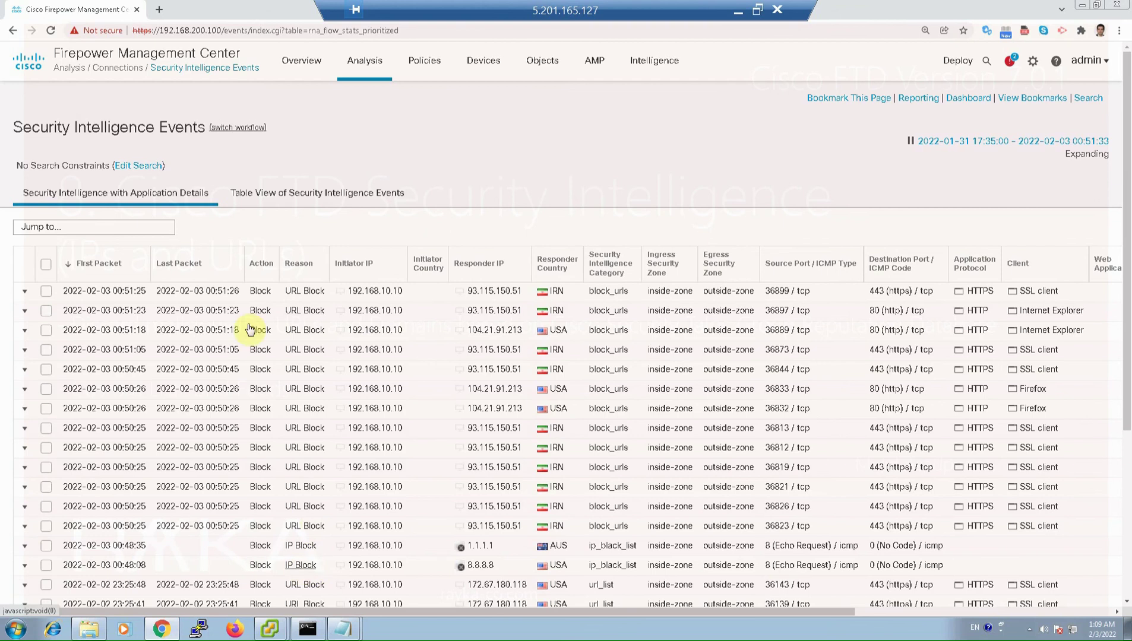
{"action": "left_click", "coordinate": [269, 199]}
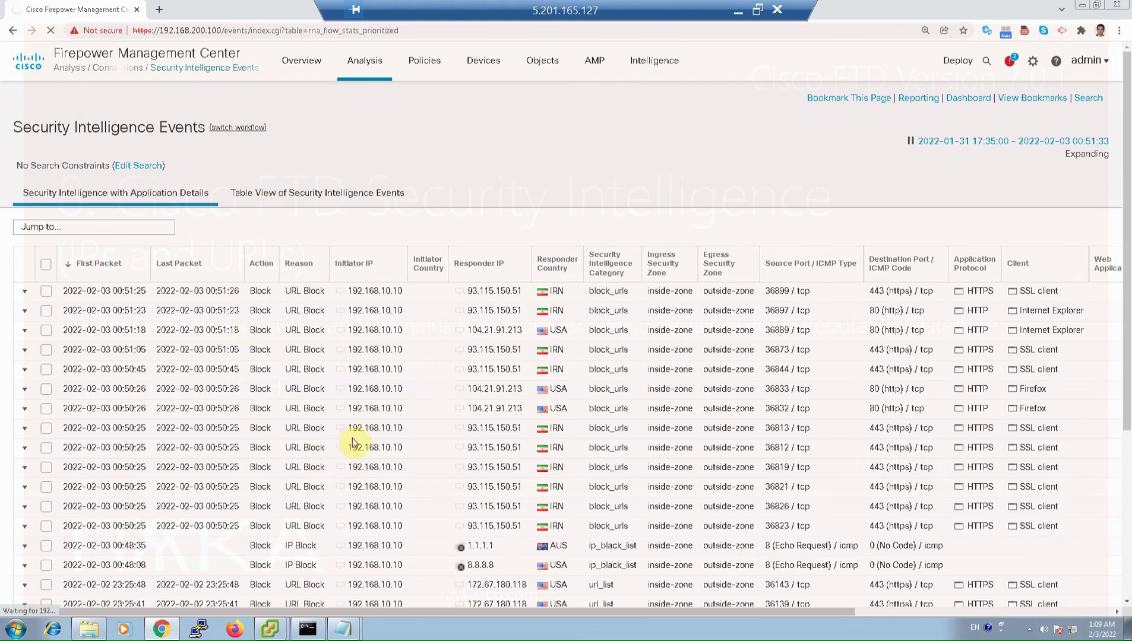